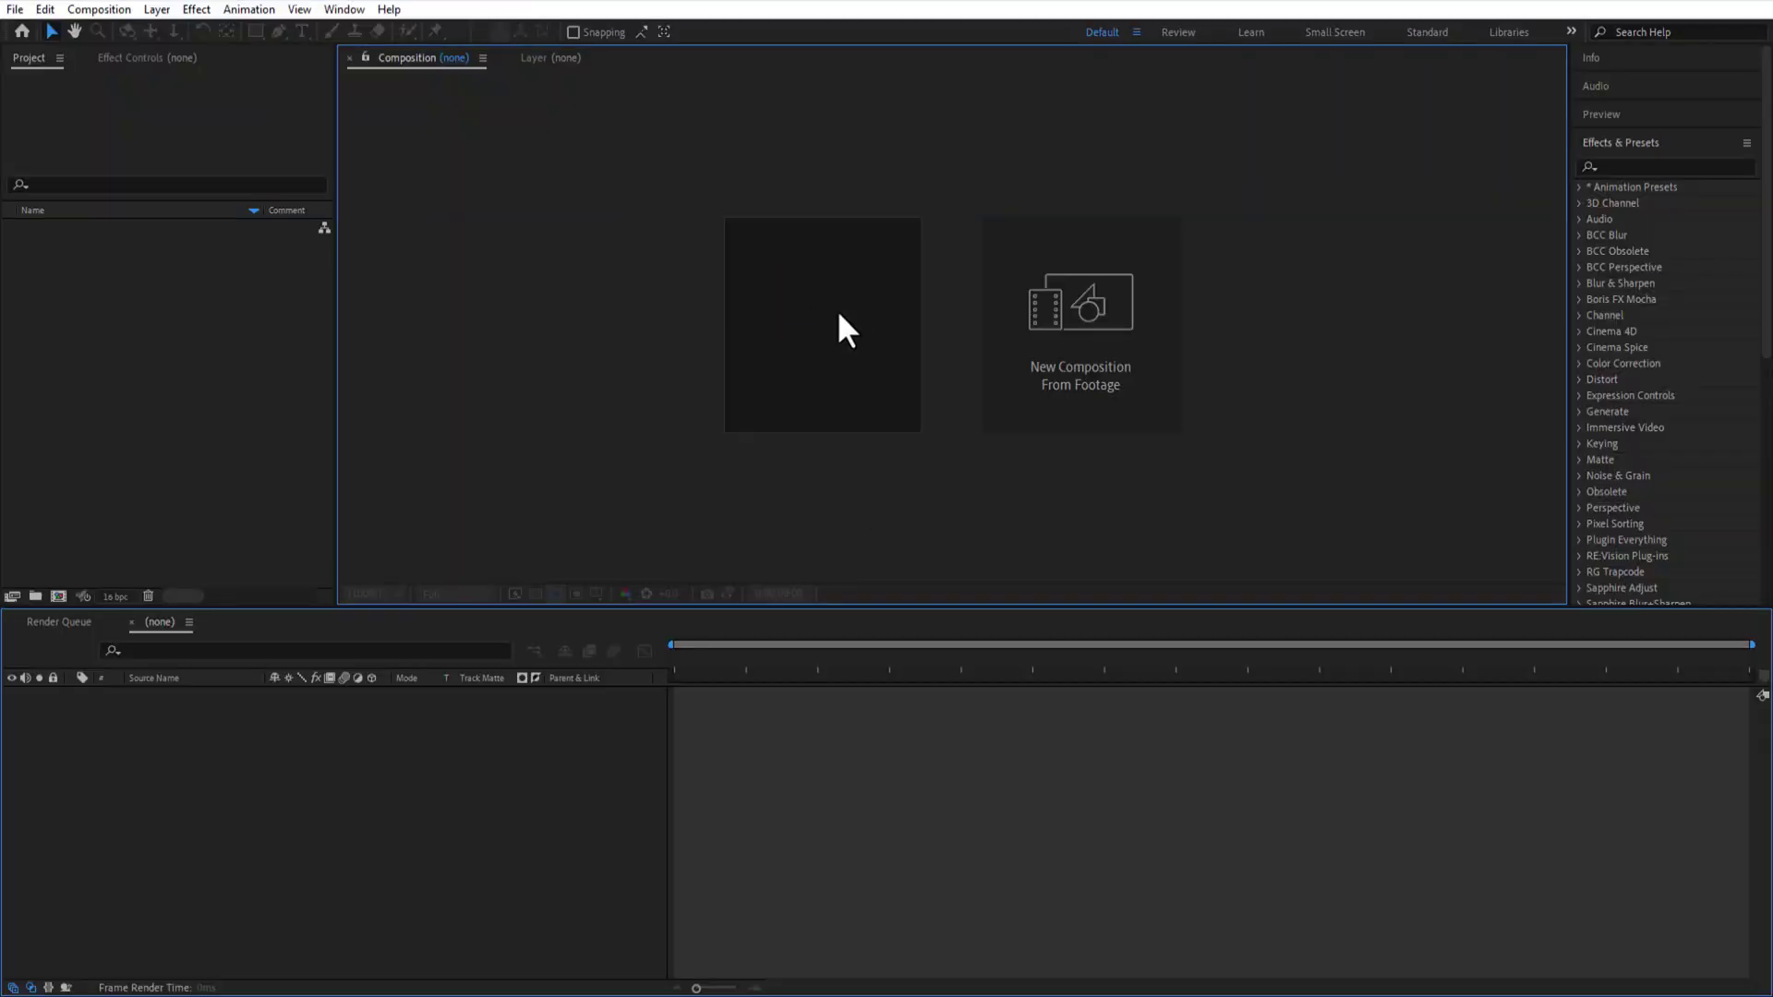
# - Create a new composition named "main"
pyautogui.click(838, 316)
pyautogui.write('main')
pyautogui.press('Return')
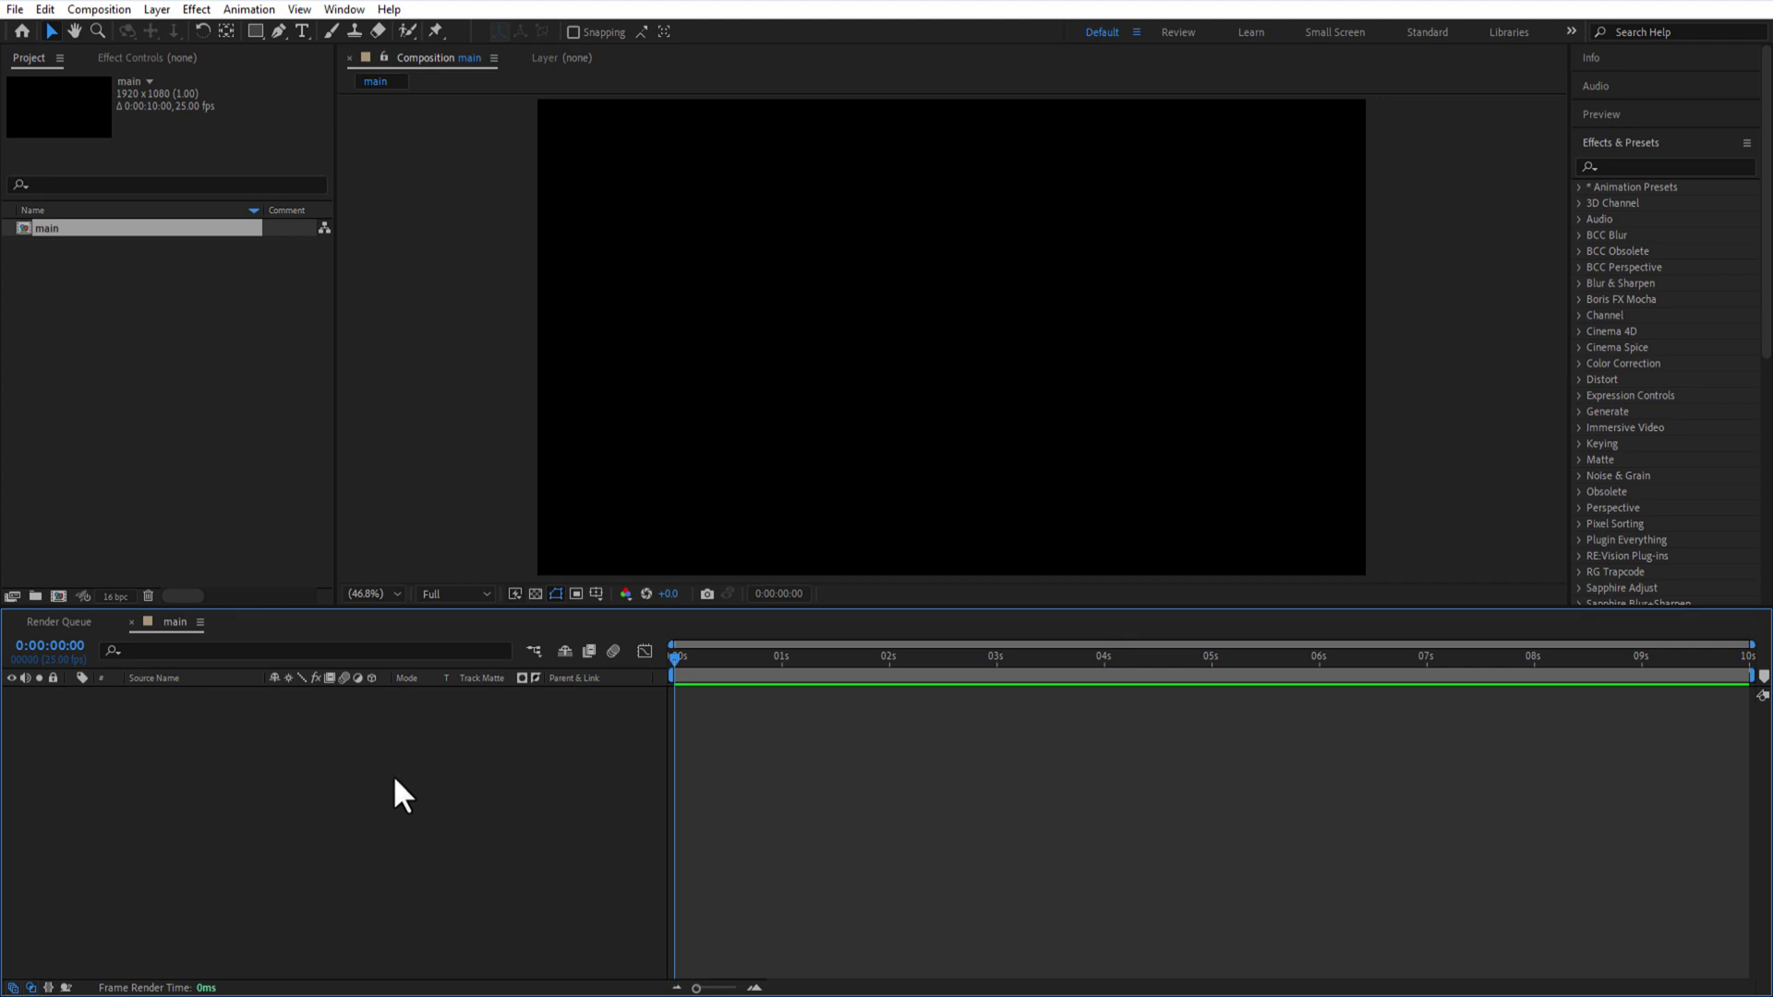
# - Add a text layer reading "2023" to the main composition
pyautogui.click(301, 30)
pyautogui.click(863, 369)
pyautogui.write('2023')
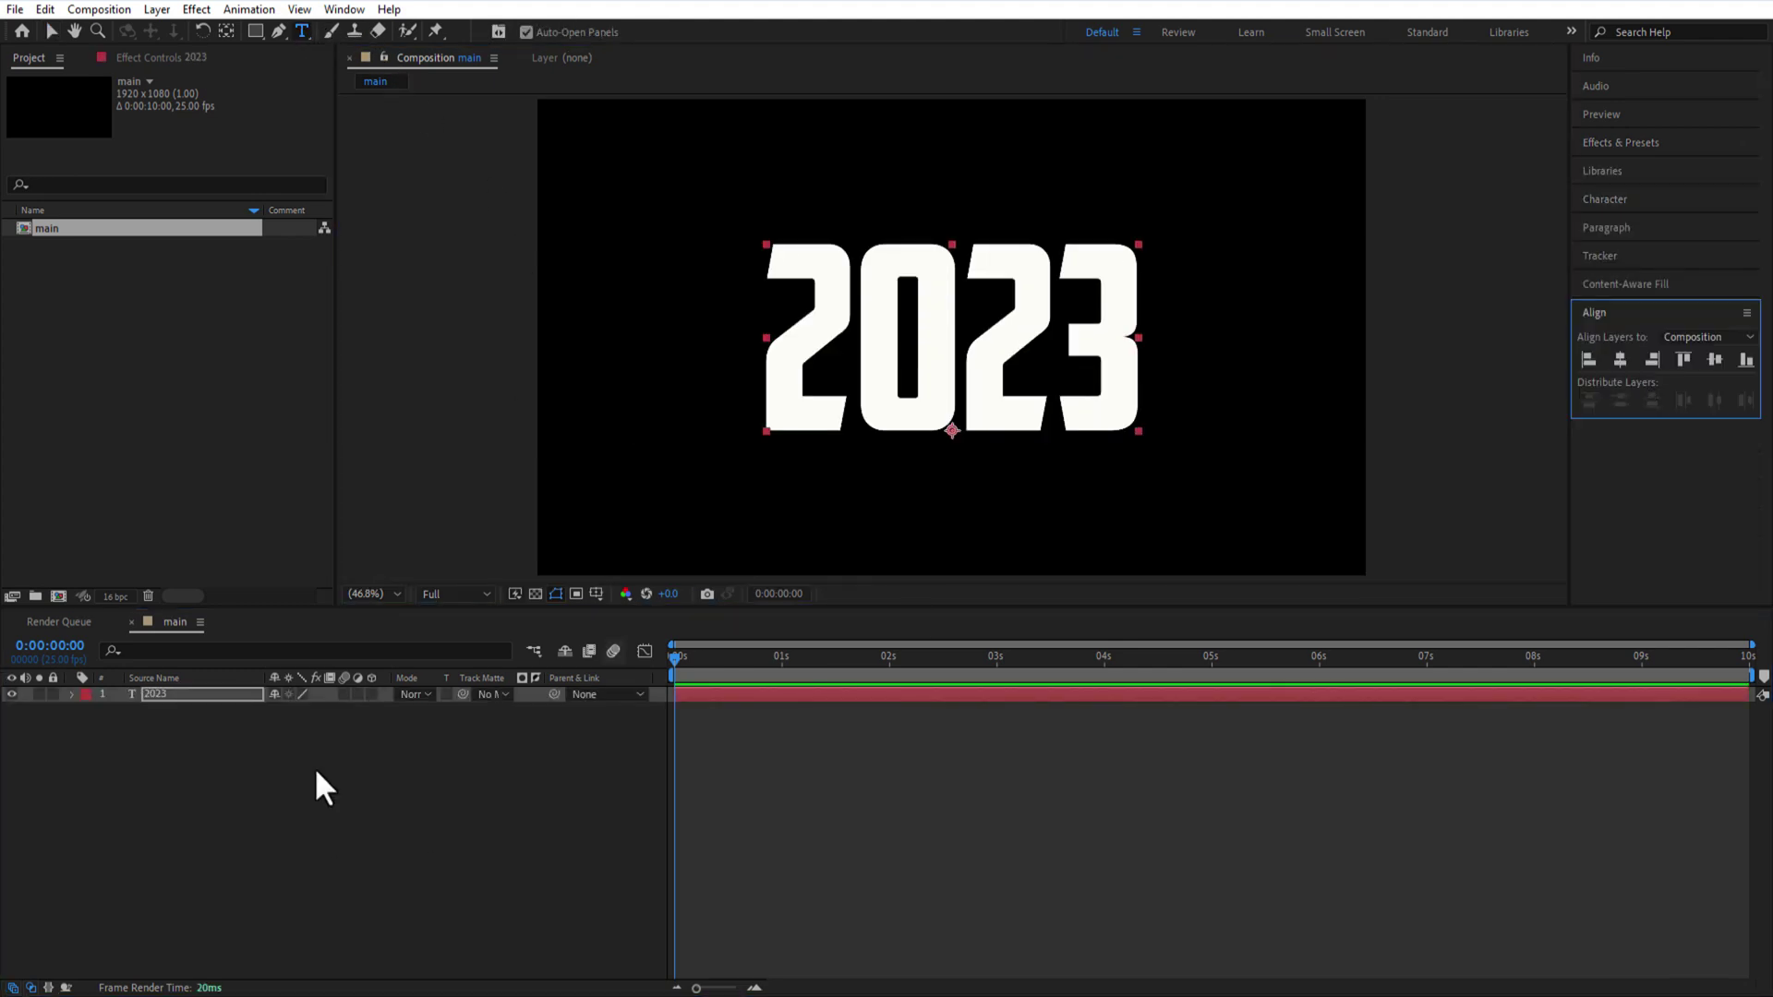
pyautogui.click(314, 767)
# - Pre-compose the text layer into a new composition named "2023"
pyautogui.click(192, 693)
pyautogui.rightClick(158, 693)
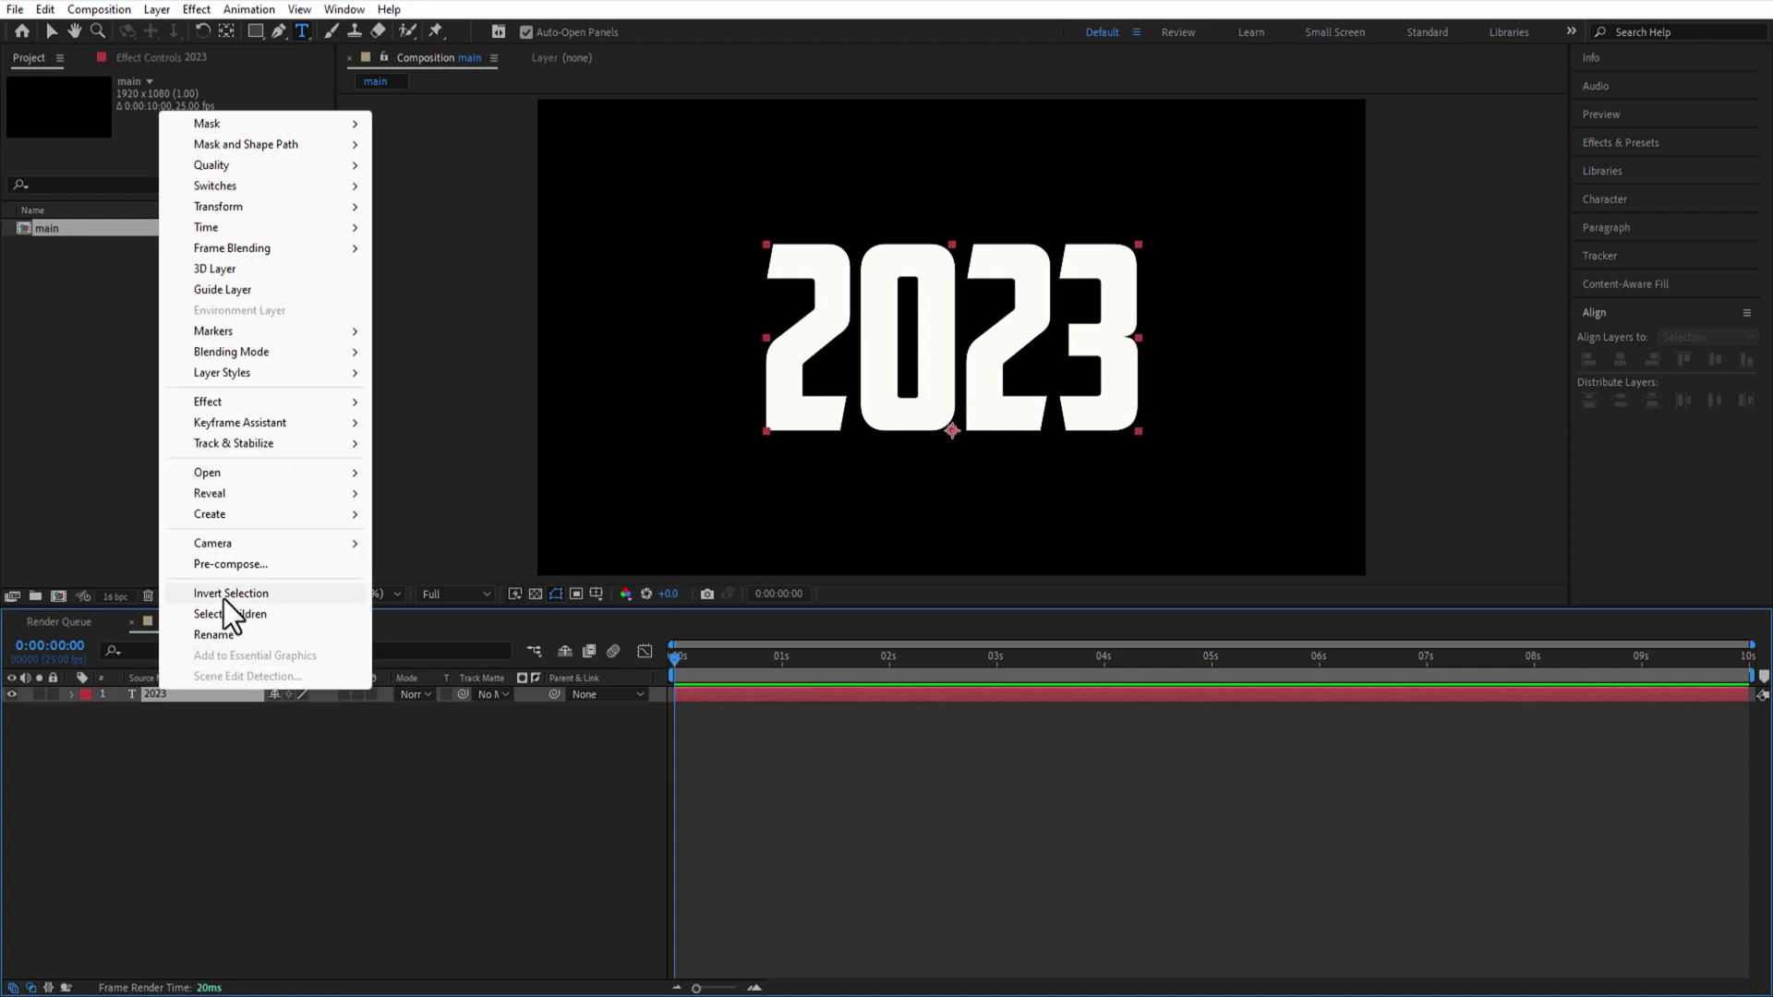
pyautogui.click(230, 565)
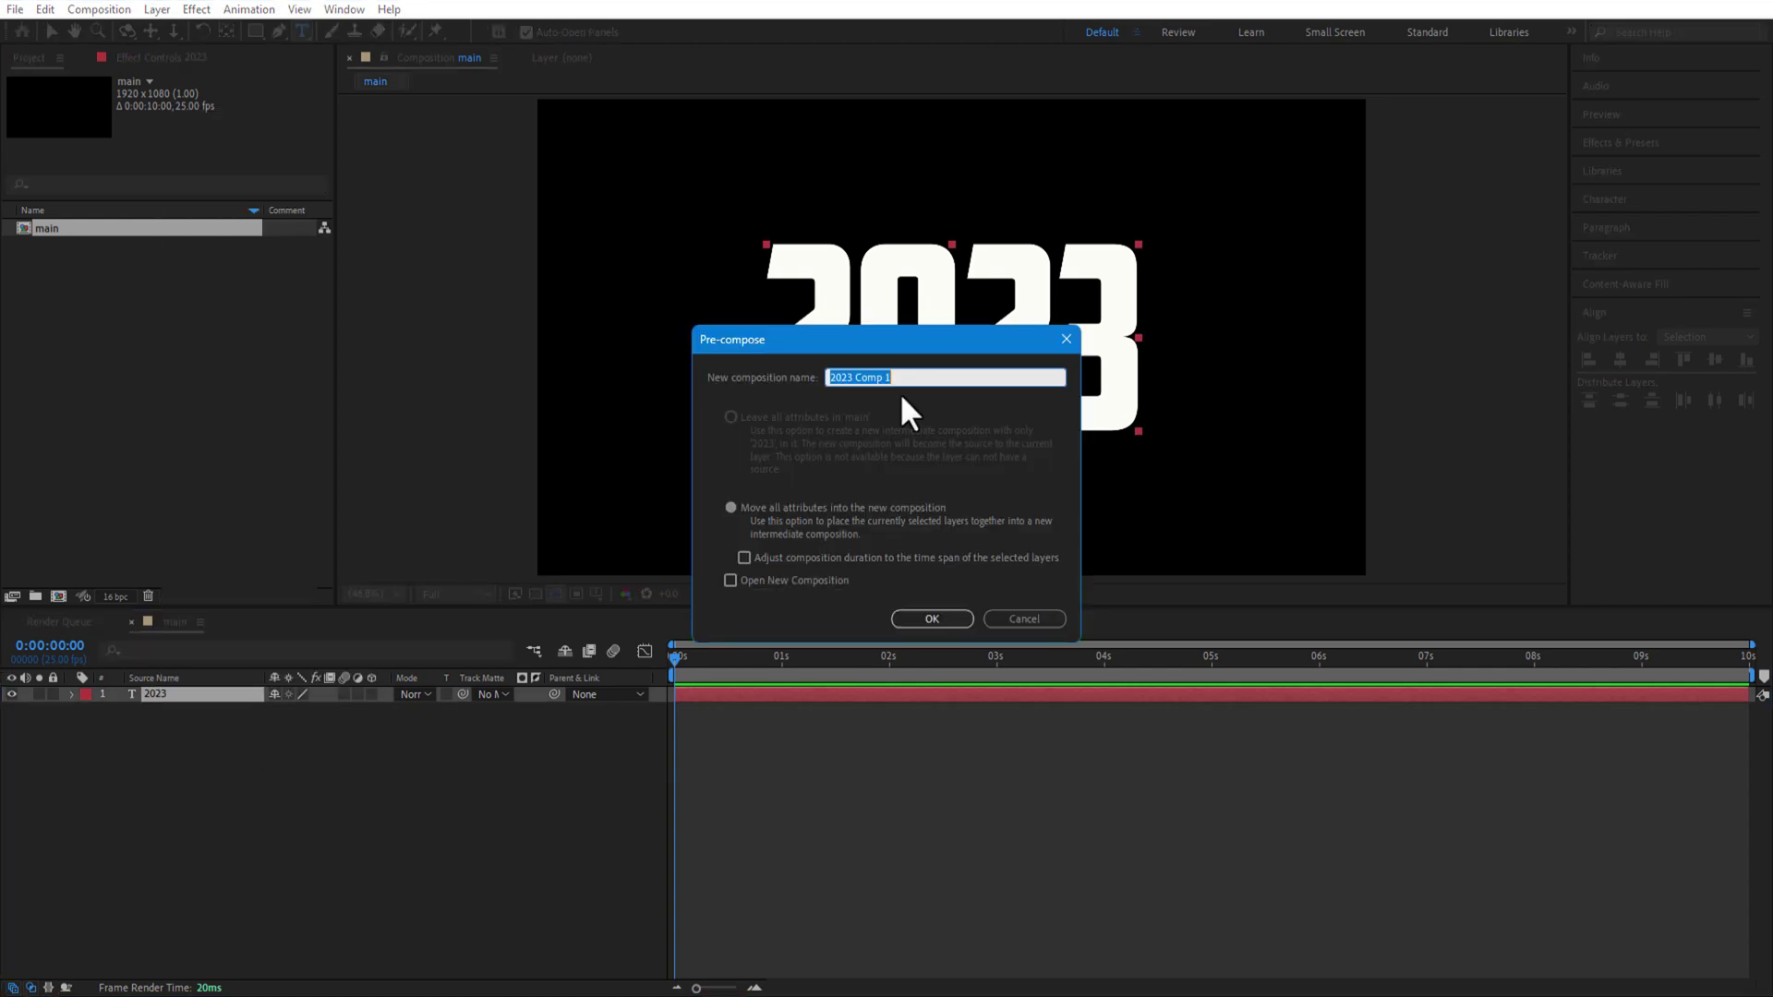
pyautogui.write('2023')
pyautogui.click(918, 615)
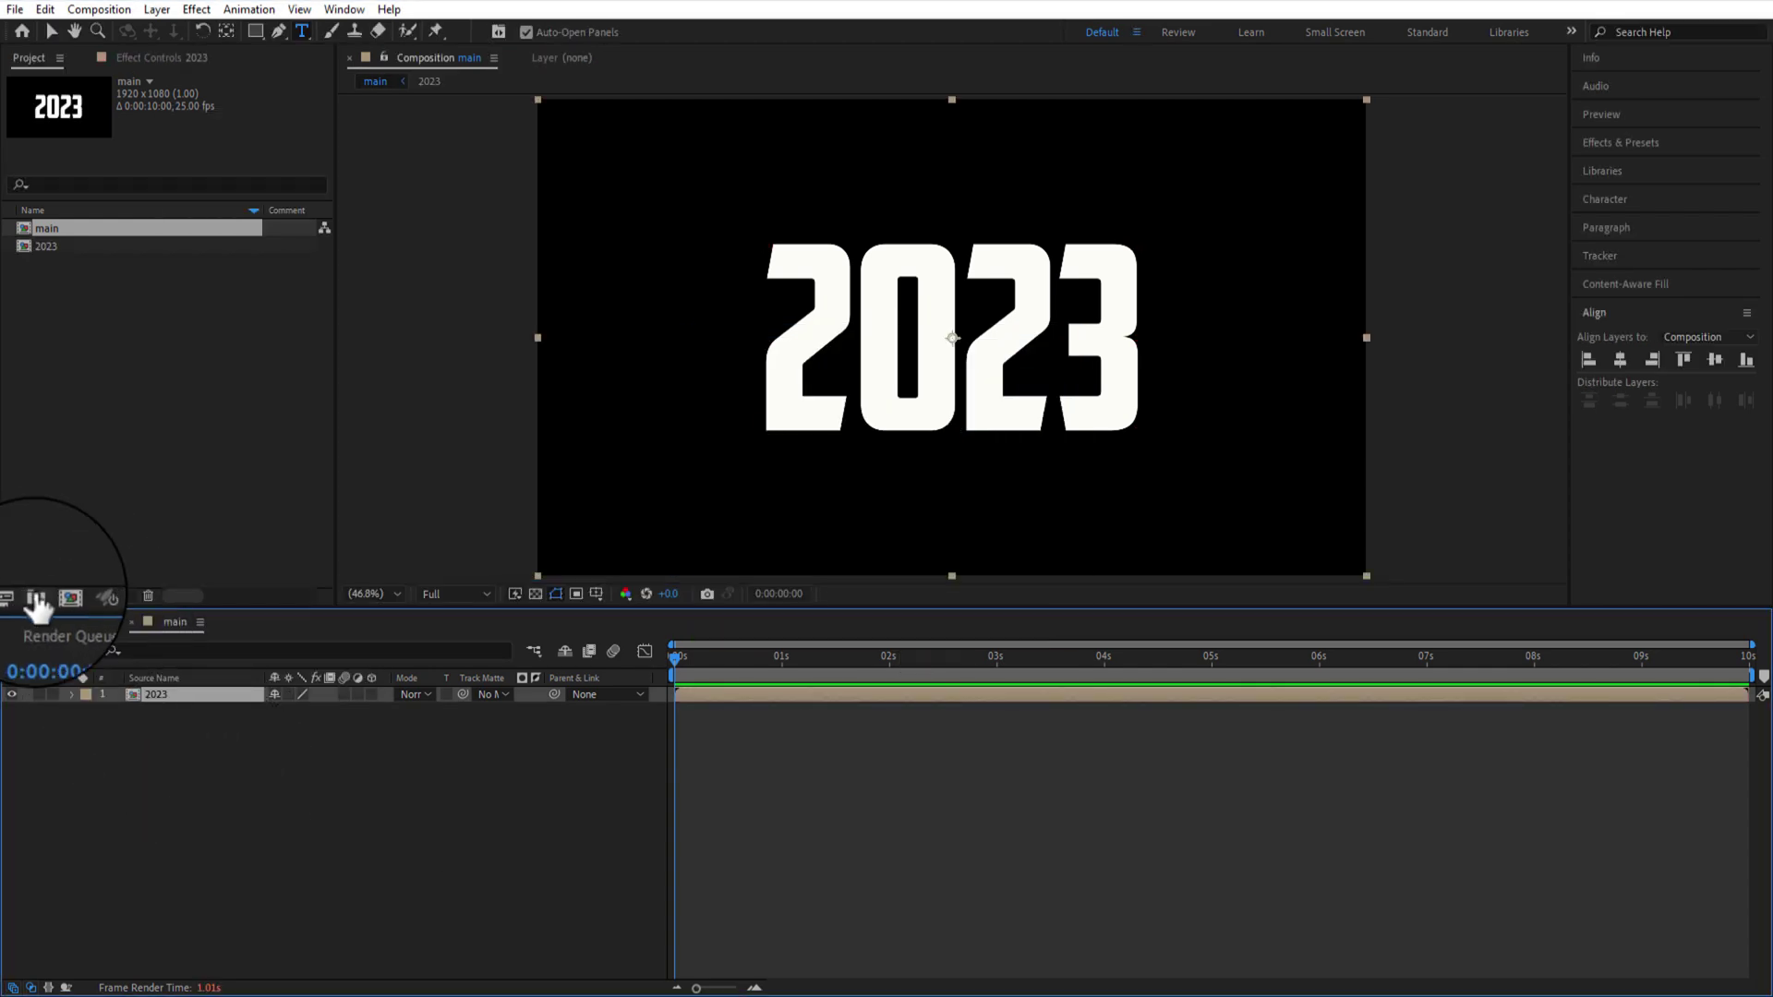
# - Create a composition named "cell" and place the 2023 composition in it as a layer
pyautogui.click(58, 597)
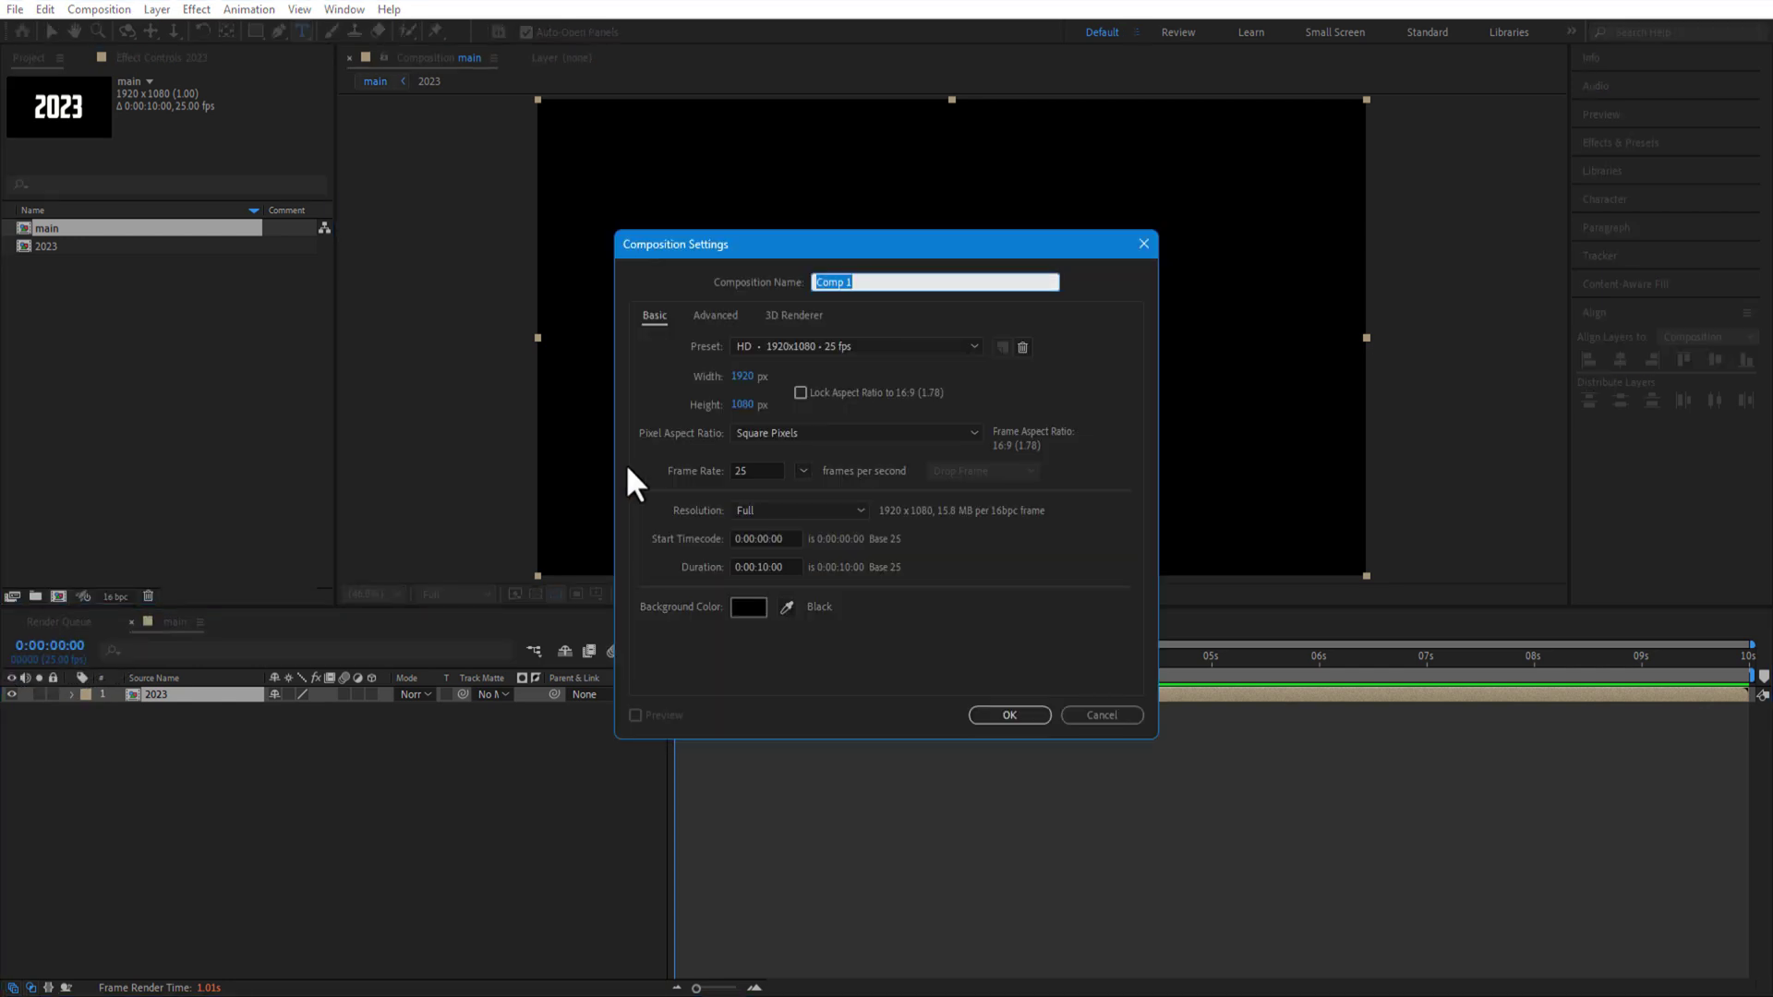
pyautogui.write('cell')
pyautogui.click(1012, 719)
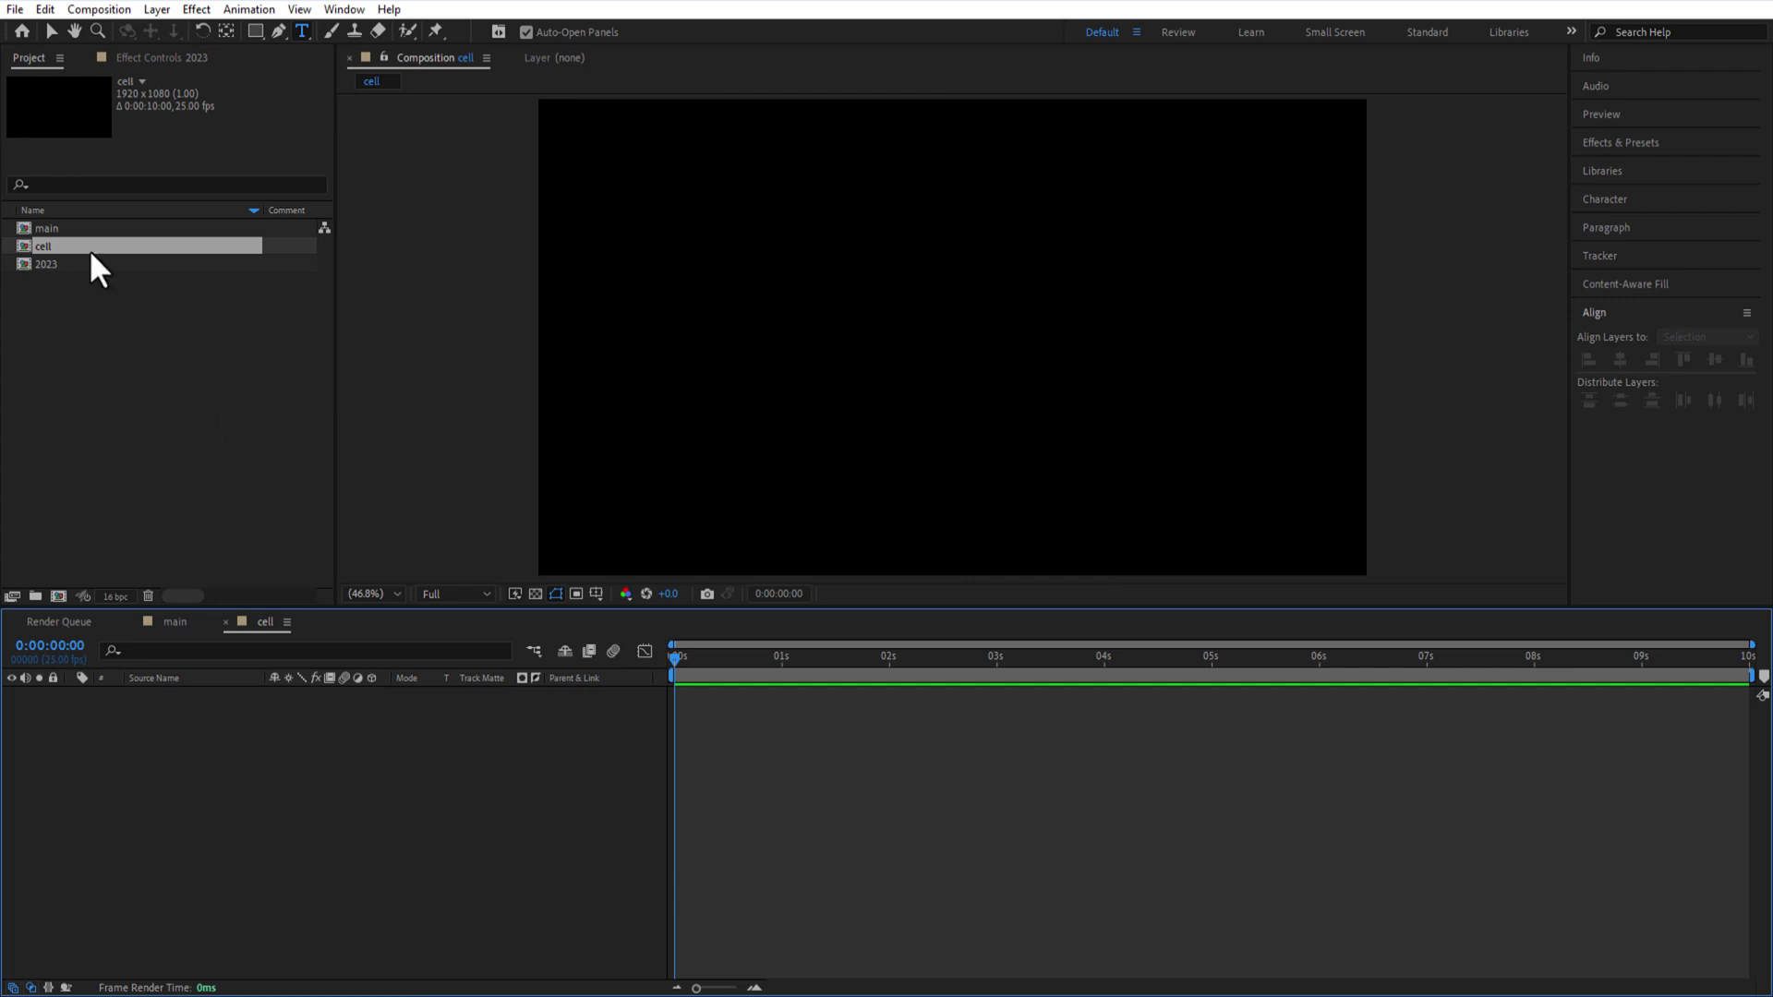
pyautogui.moveTo(45, 264); pyautogui.dragTo(382, 785)
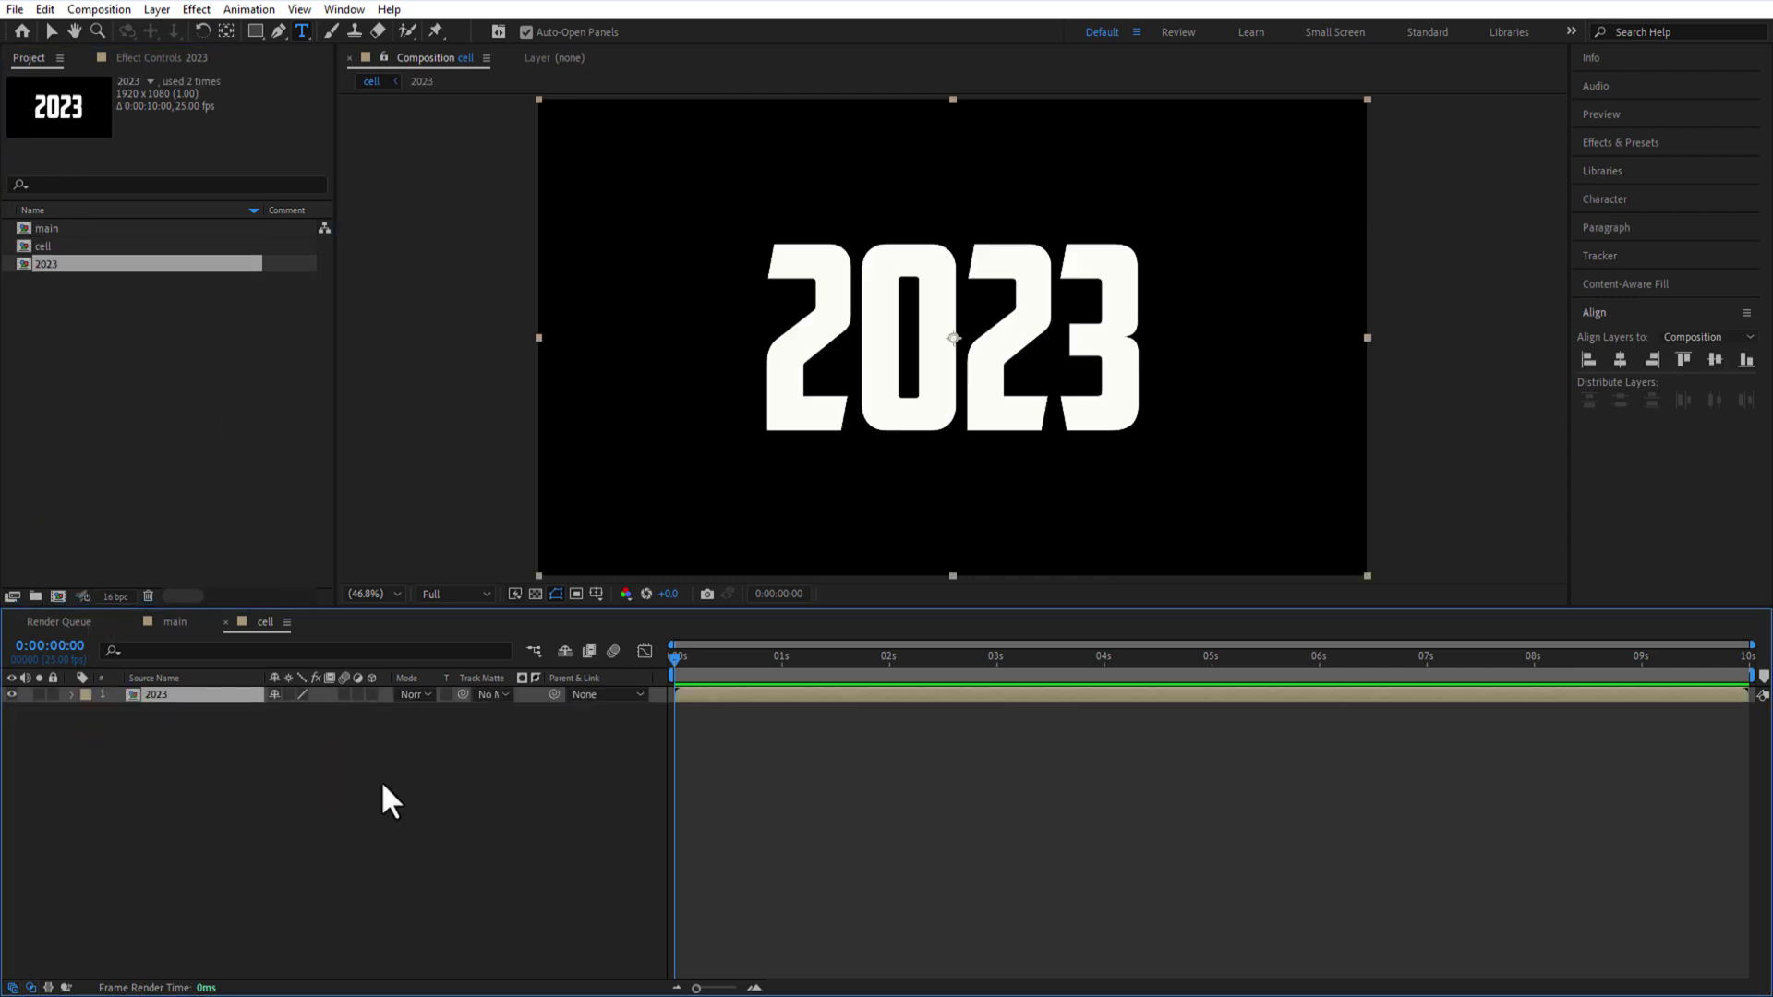
# - Find the Cell Pattern effect and apply it to the 2023 layer in the cell composition
pyautogui.click(1648, 144)
pyautogui.click(1659, 167)
pyautogui.write('cell')
pyautogui.click(1651, 316)
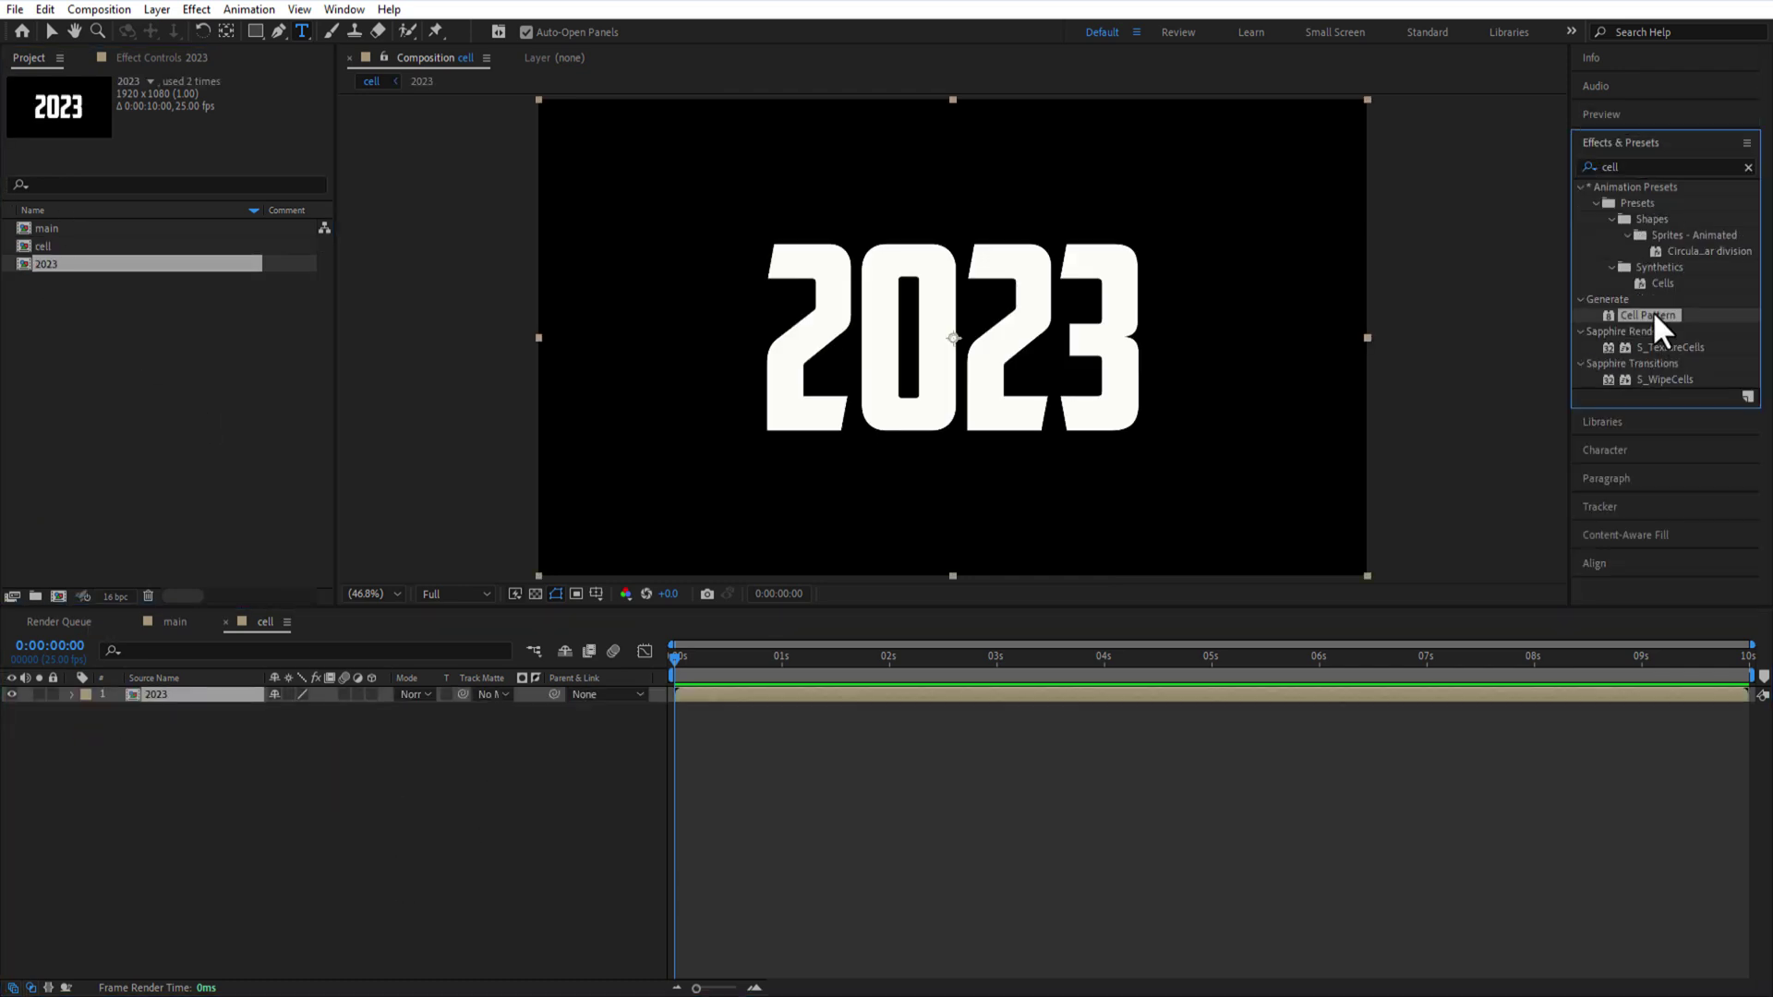
pyautogui.moveTo(1652, 319); pyautogui.dragTo(181, 698)
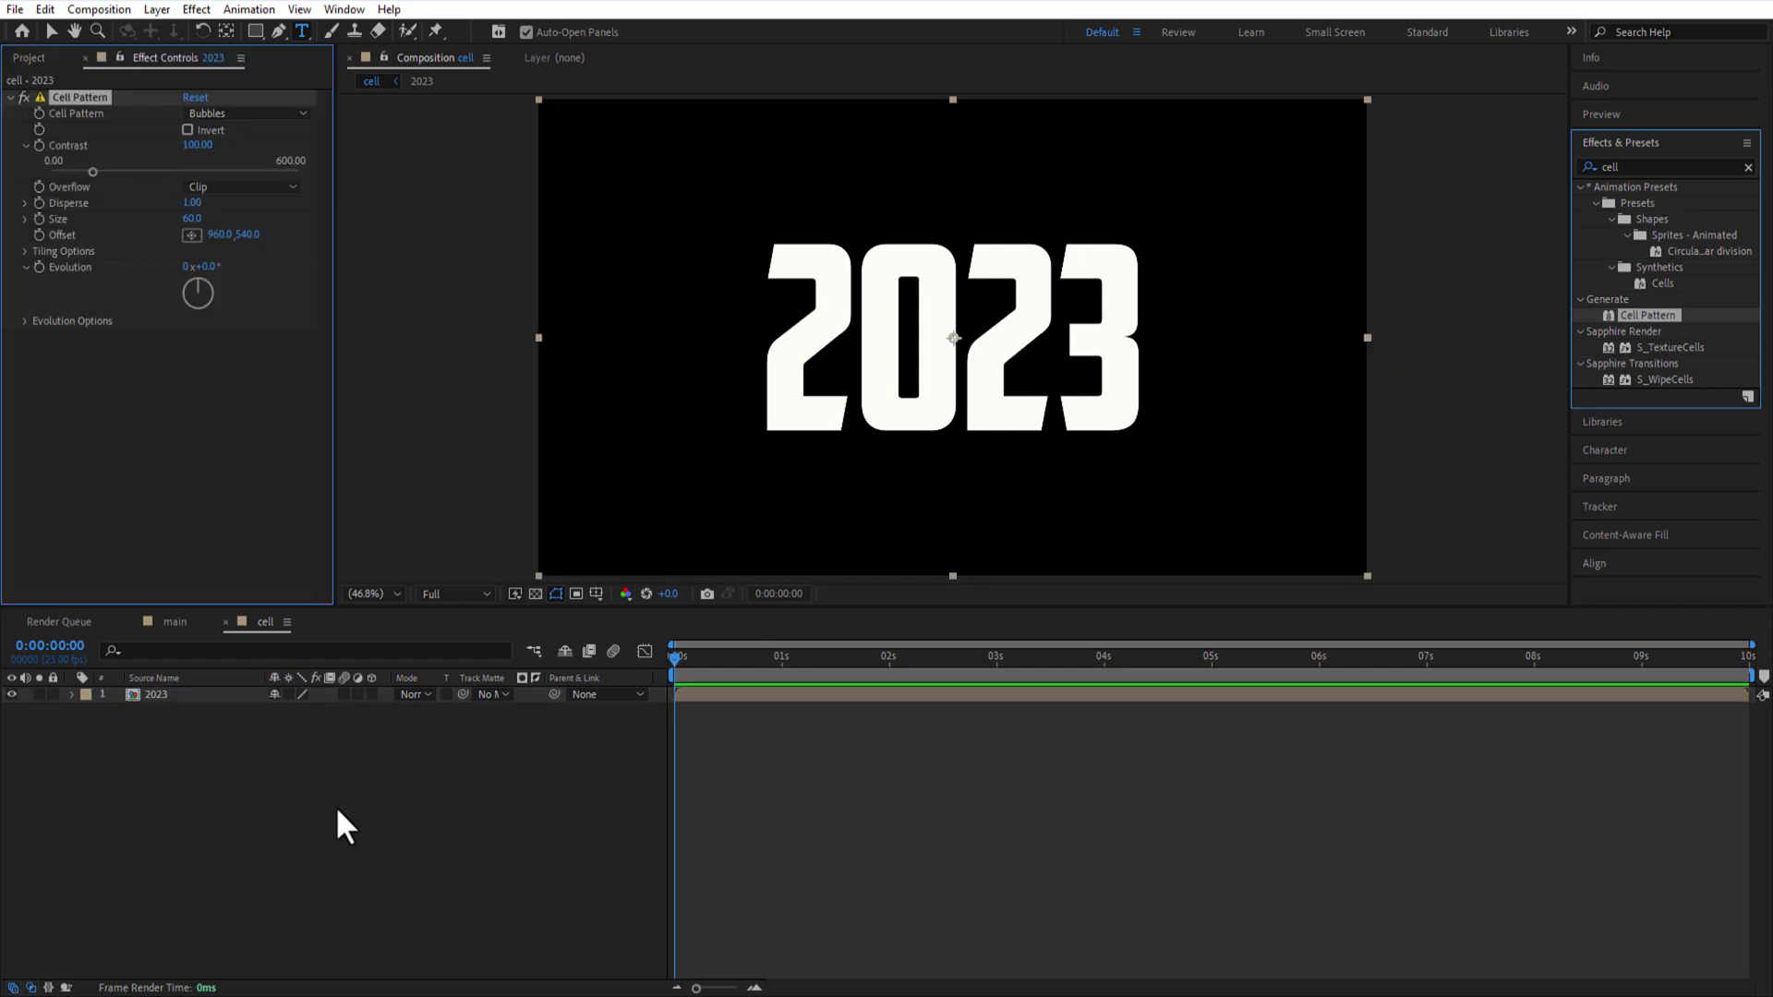
# - Set the Cell Pattern effect to Crystals with a contrast of 250 and a size of 8
pyautogui.click(246, 113)
pyautogui.click(251, 155)
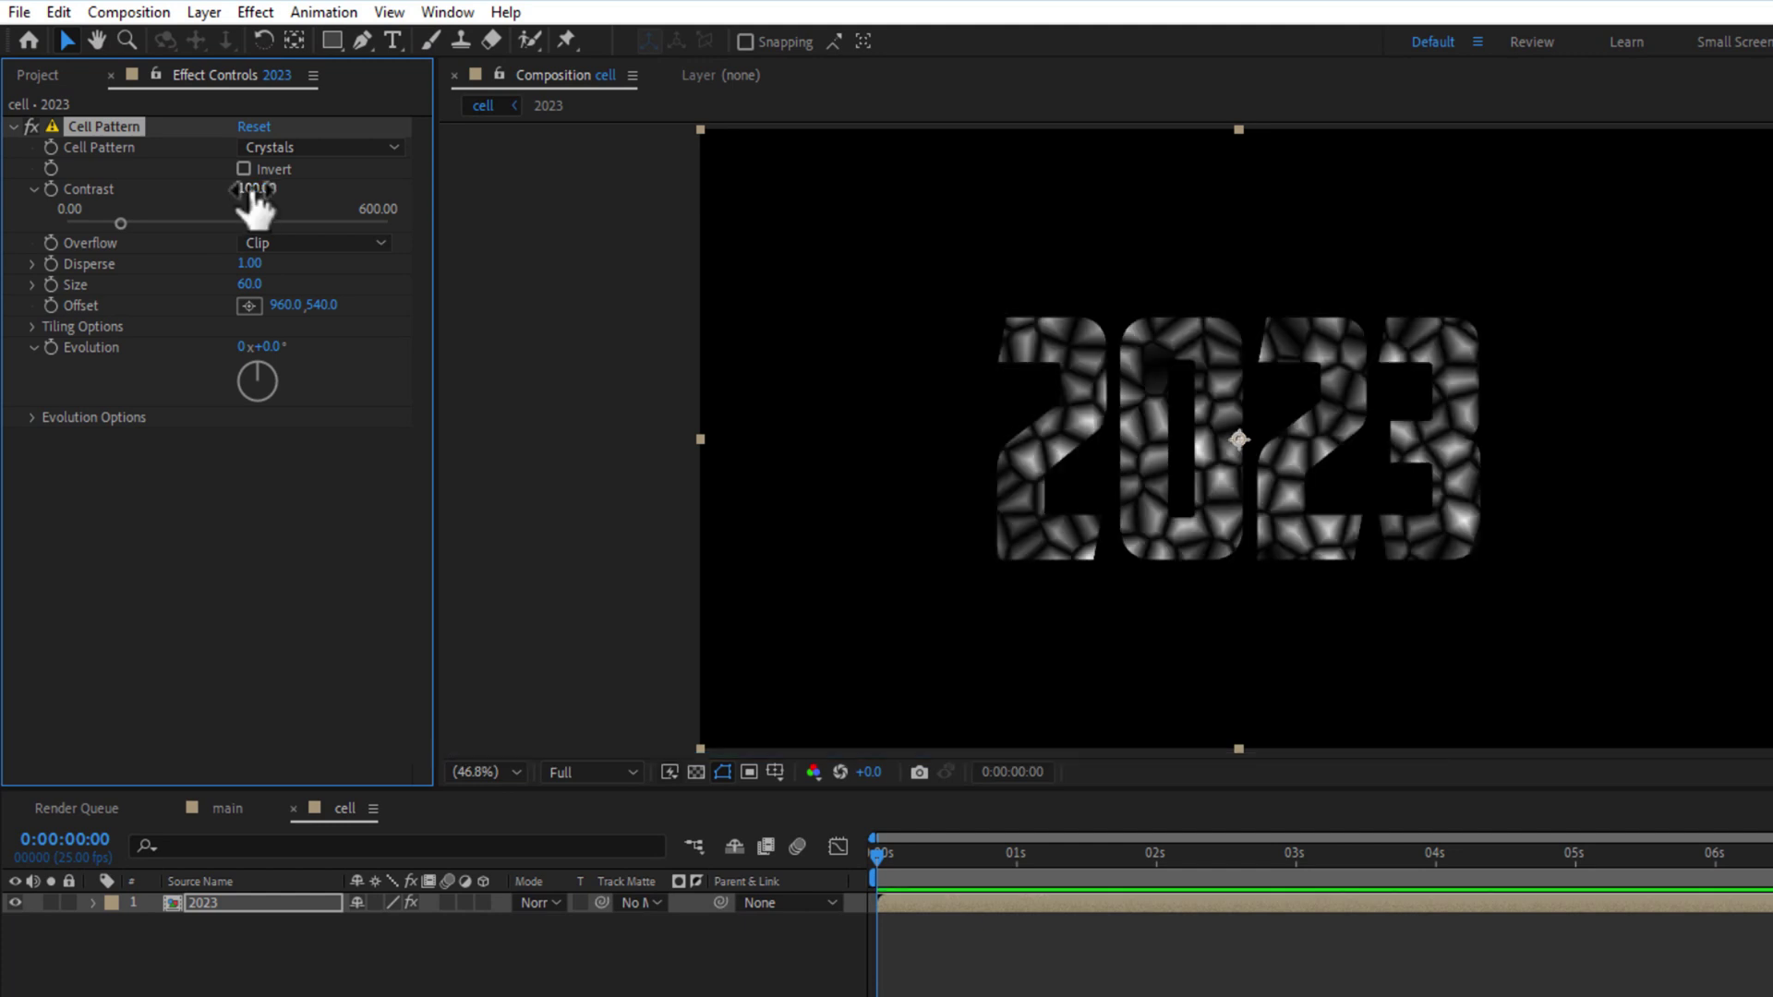
pyautogui.click(200, 146)
pyautogui.write('250')
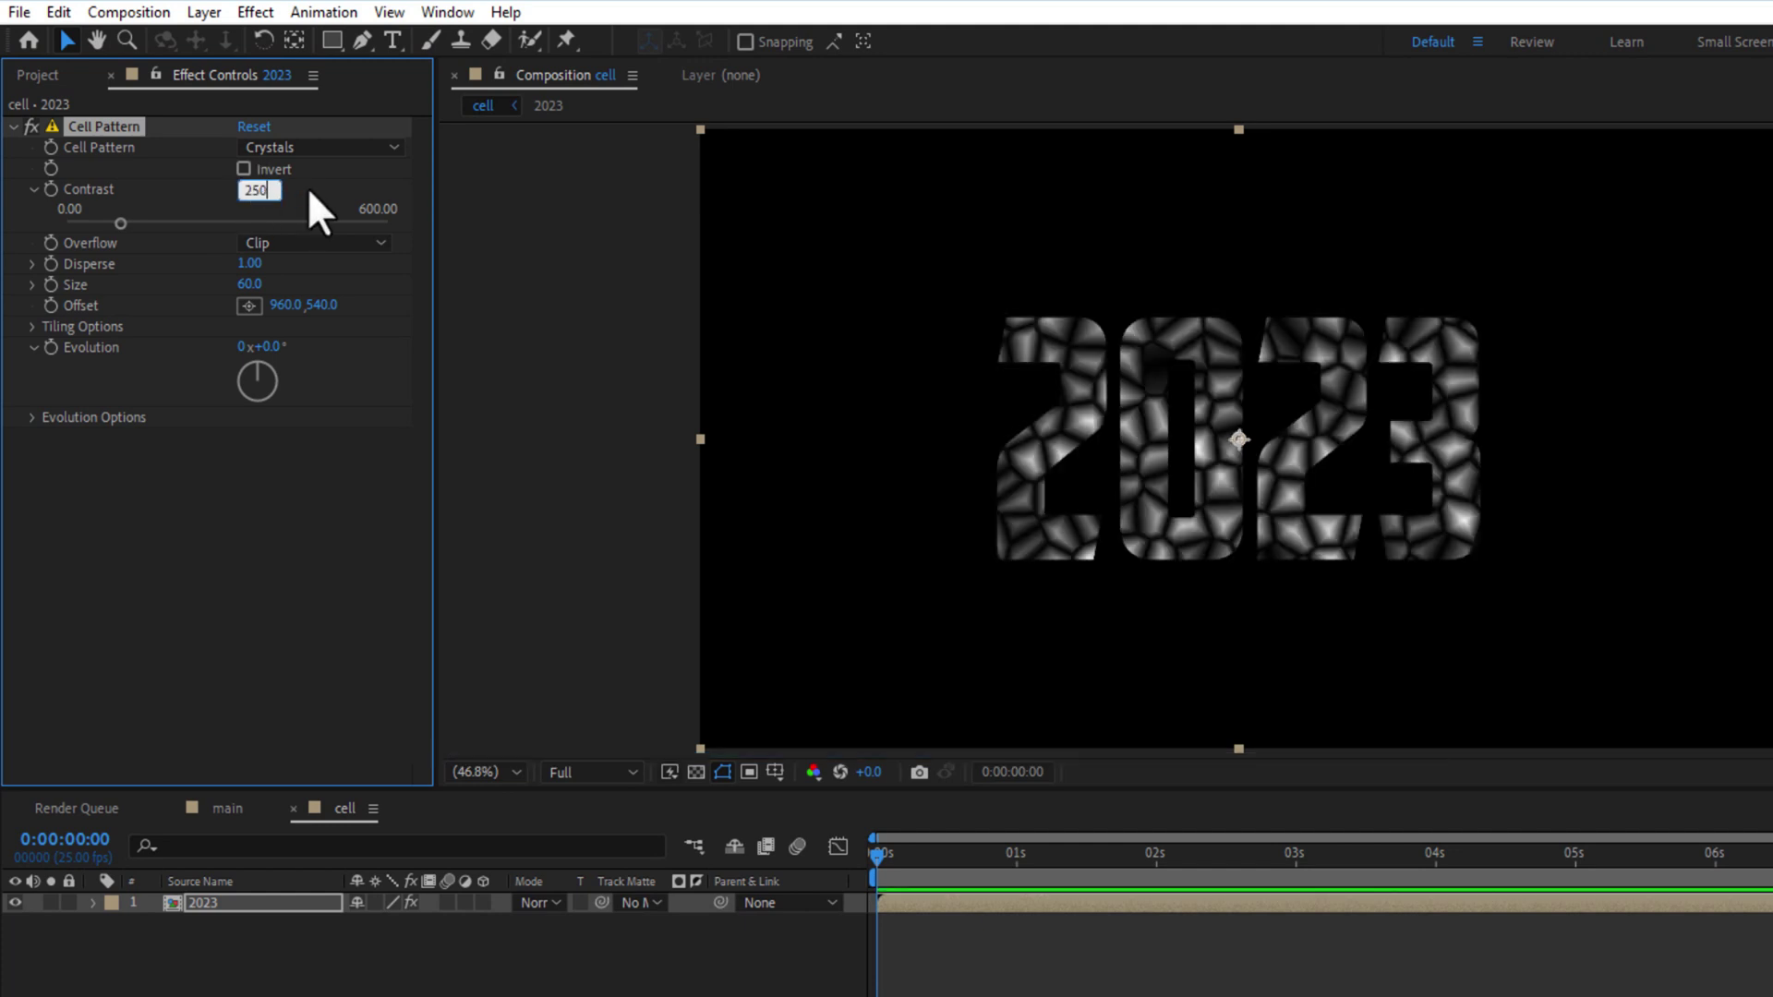
pyautogui.press('Return')
pyautogui.click(251, 285)
pyautogui.write('8')
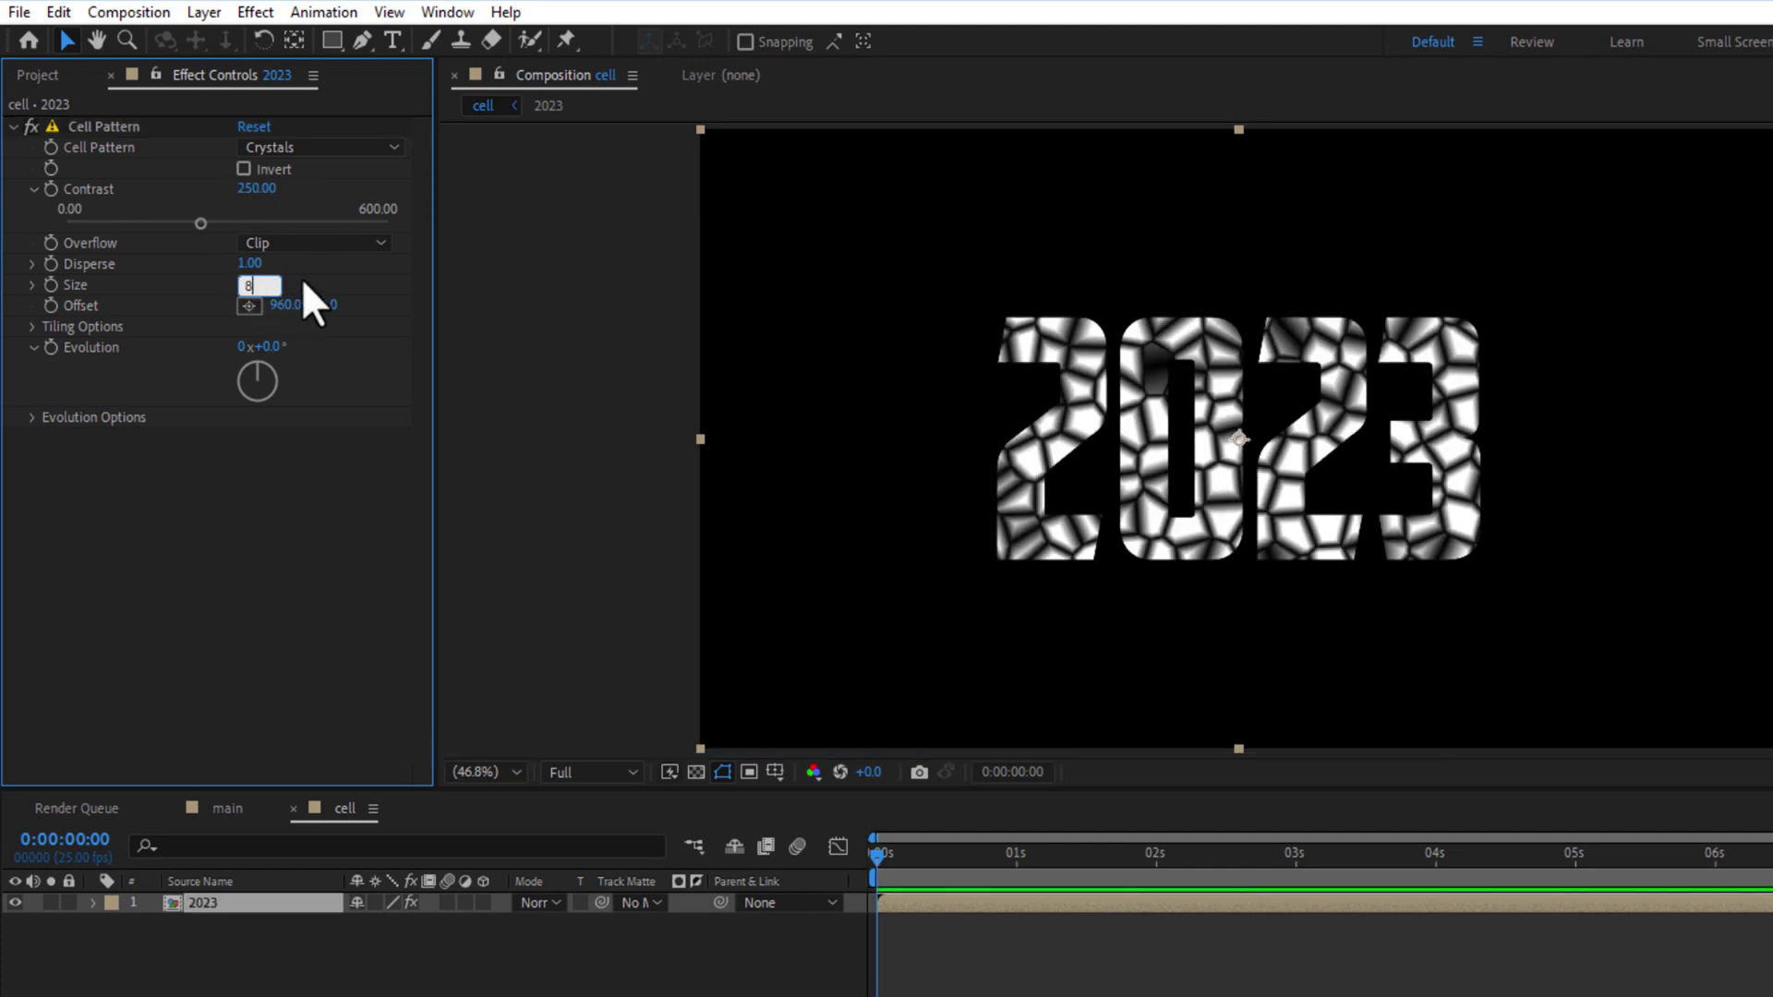
pyautogui.press('Return')
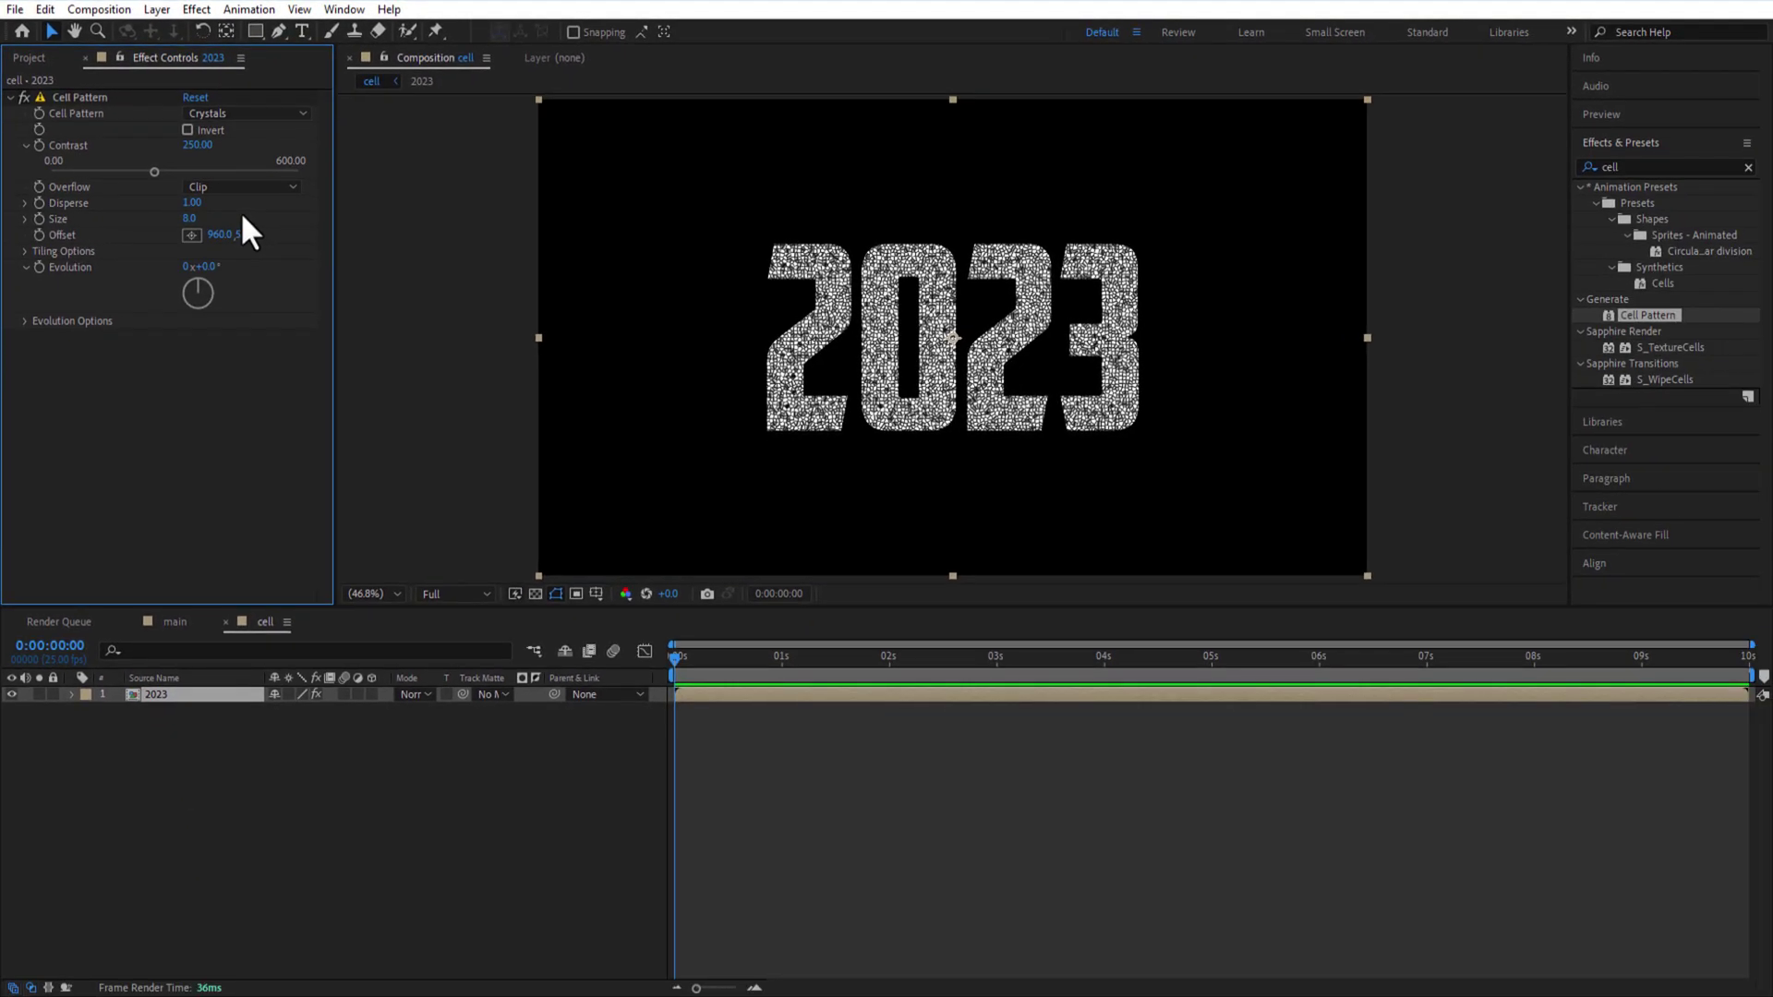
# - Find the Colorama effect and apply it to the 2023 layer in the cell composition
pyautogui.doubleClick(1616, 167)
pyautogui.write('colora')
pyautogui.moveTo(1642, 202); pyautogui.dragTo(218, 698)
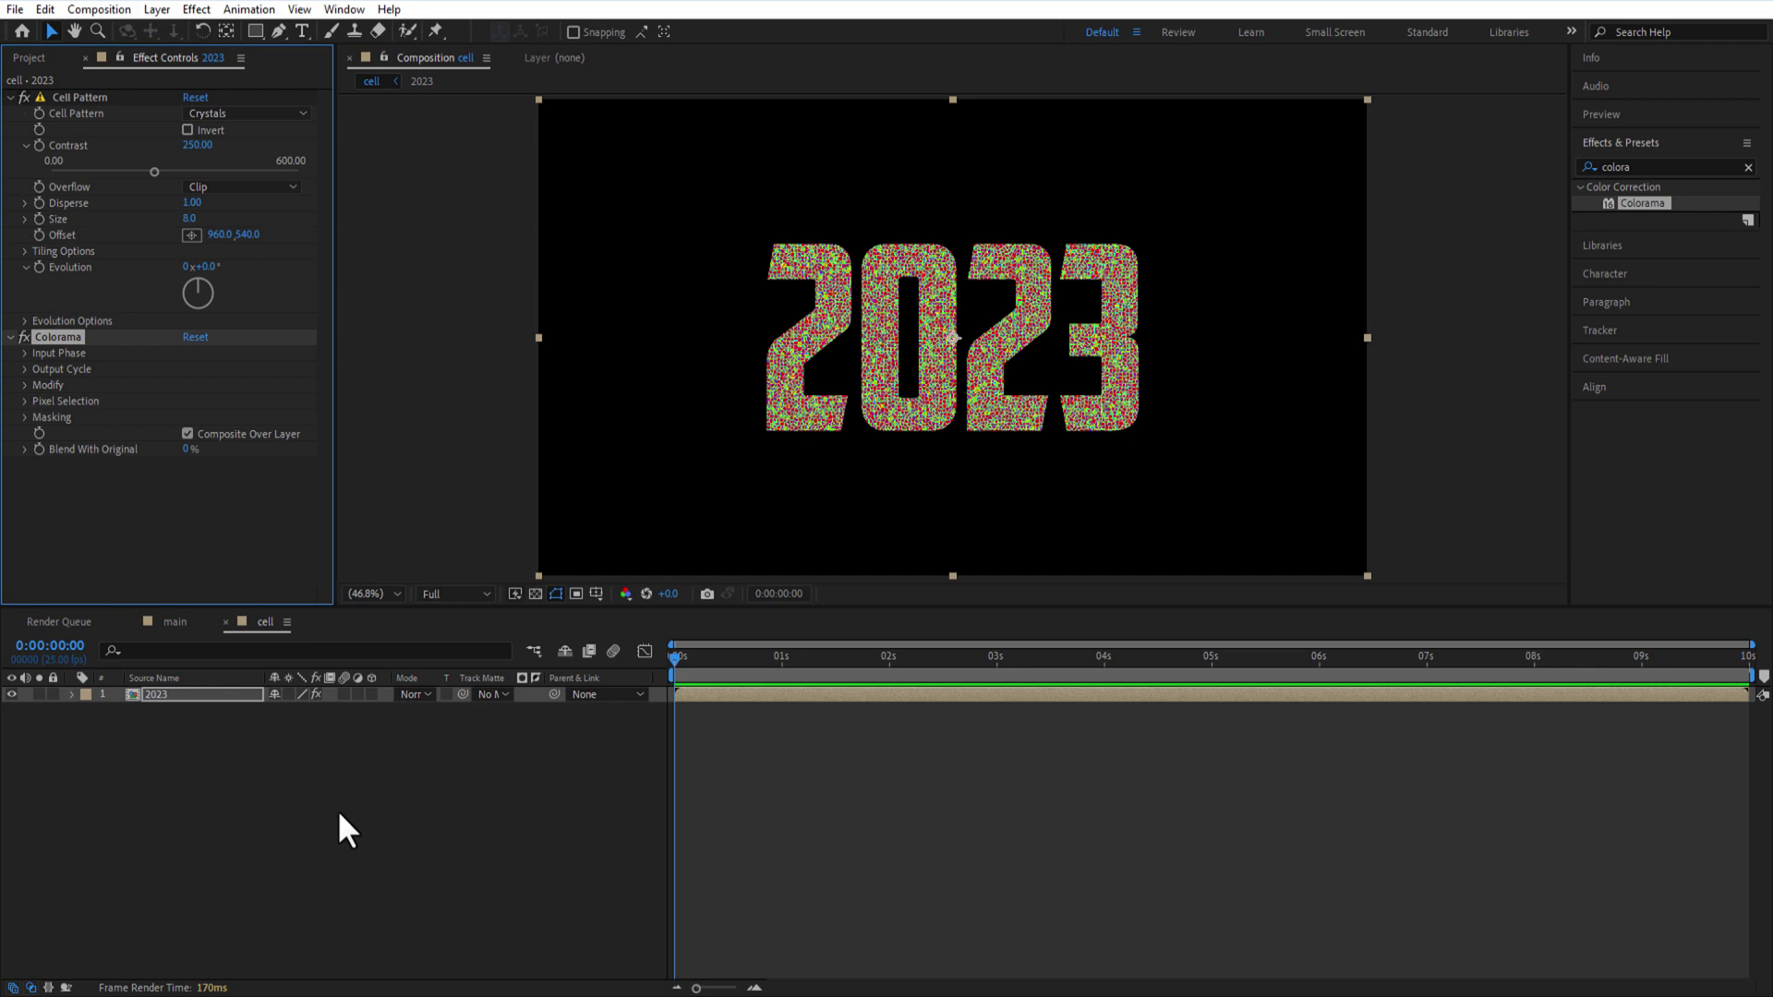
pyautogui.click(339, 814)
# - Duplicate the 2023 composition in the project and rename the copy "noise"
pyautogui.click(24, 59)
pyautogui.click(42, 261)
pyautogui.hotkey('ctrl', 'd')
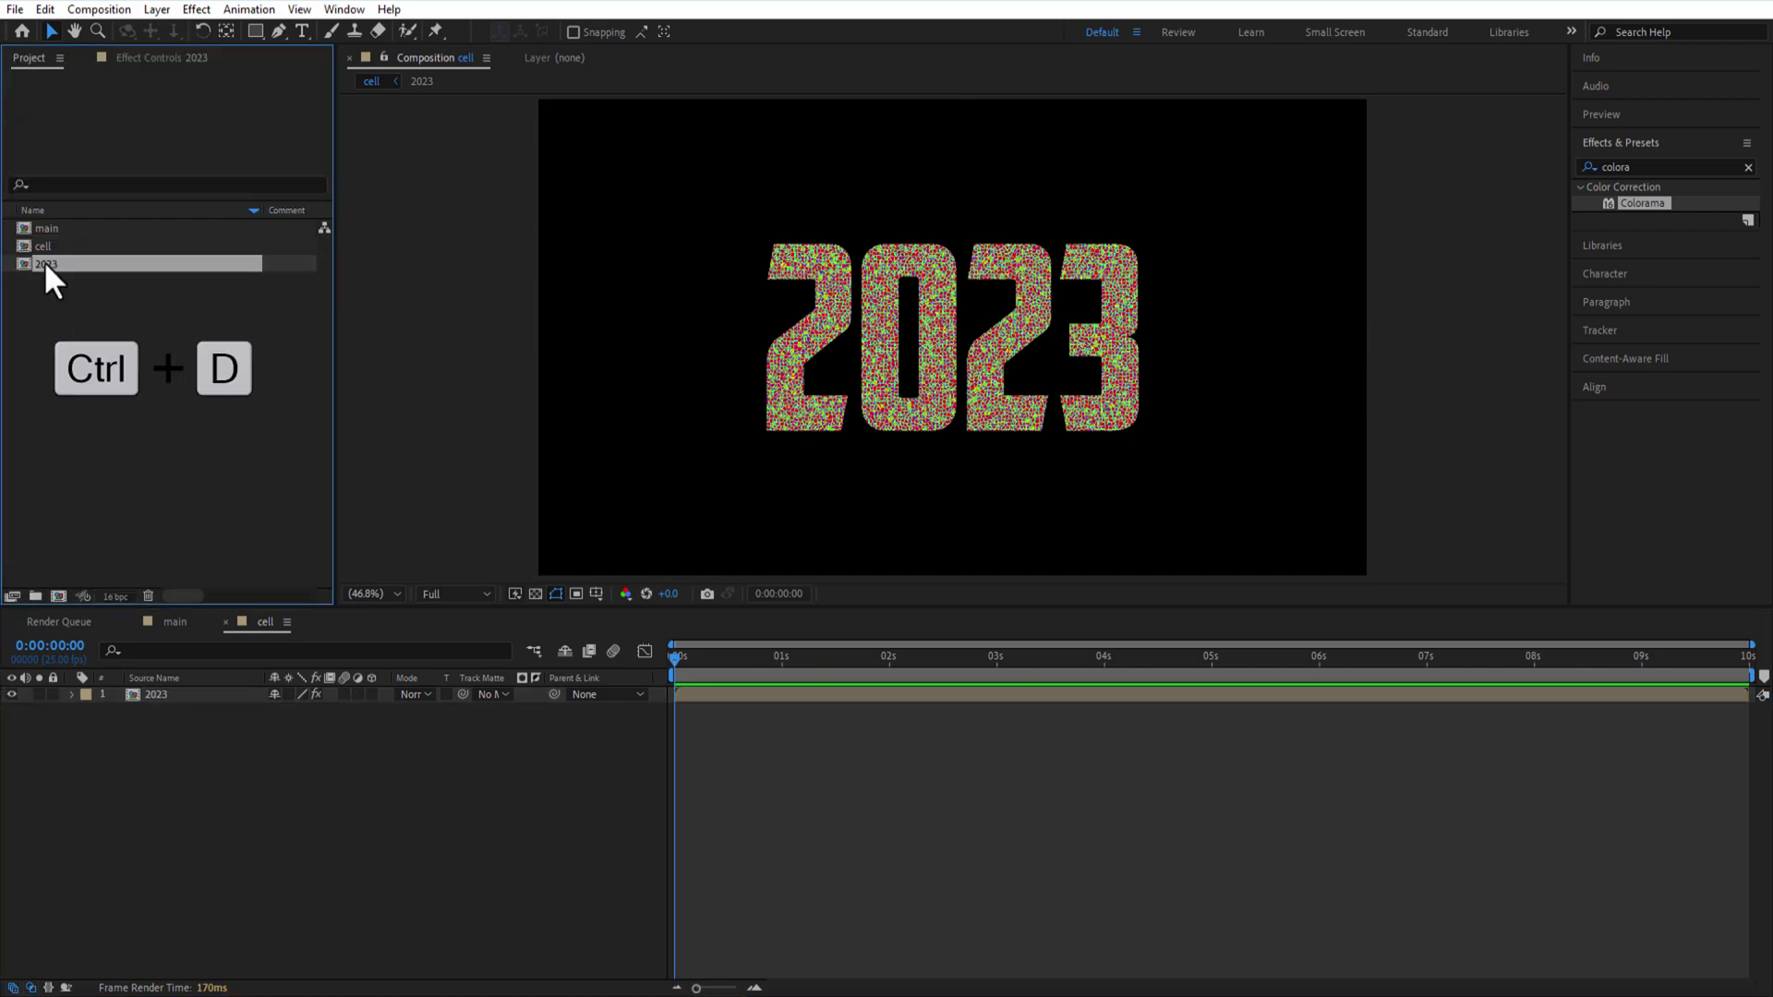
pyautogui.rightClick(52, 266)
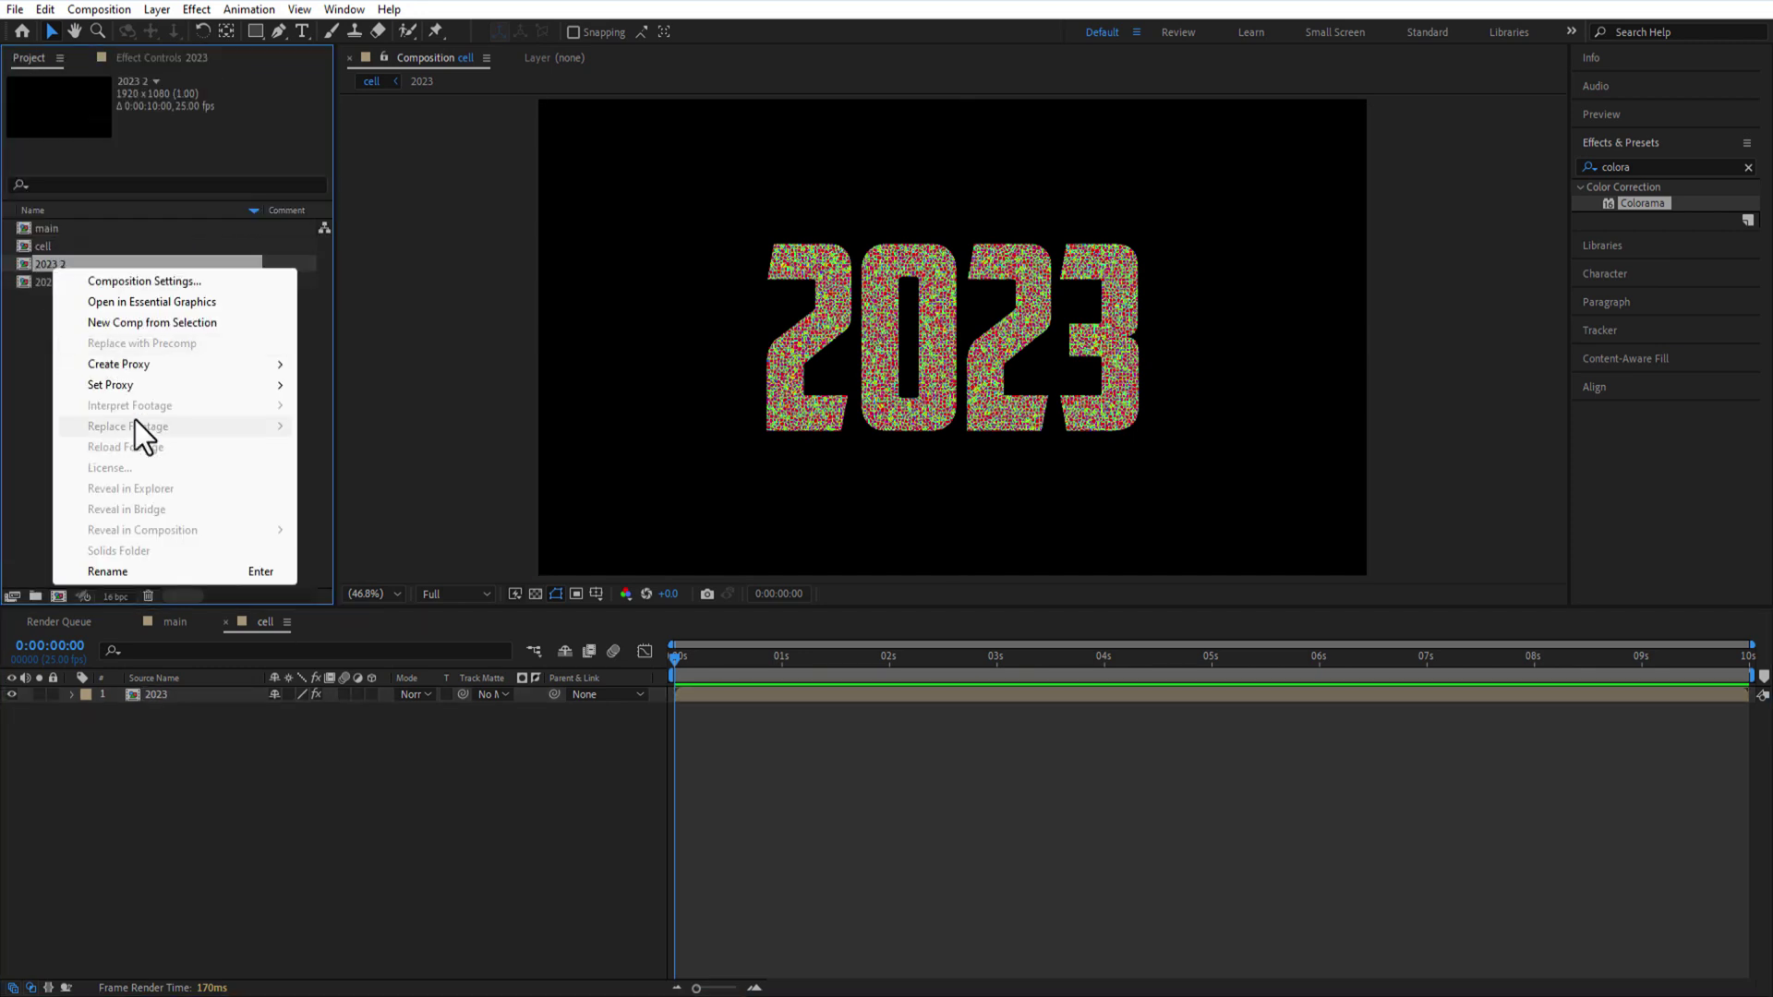
pyautogui.click(125, 576)
pyautogui.write('noise')
pyautogui.press('Return')
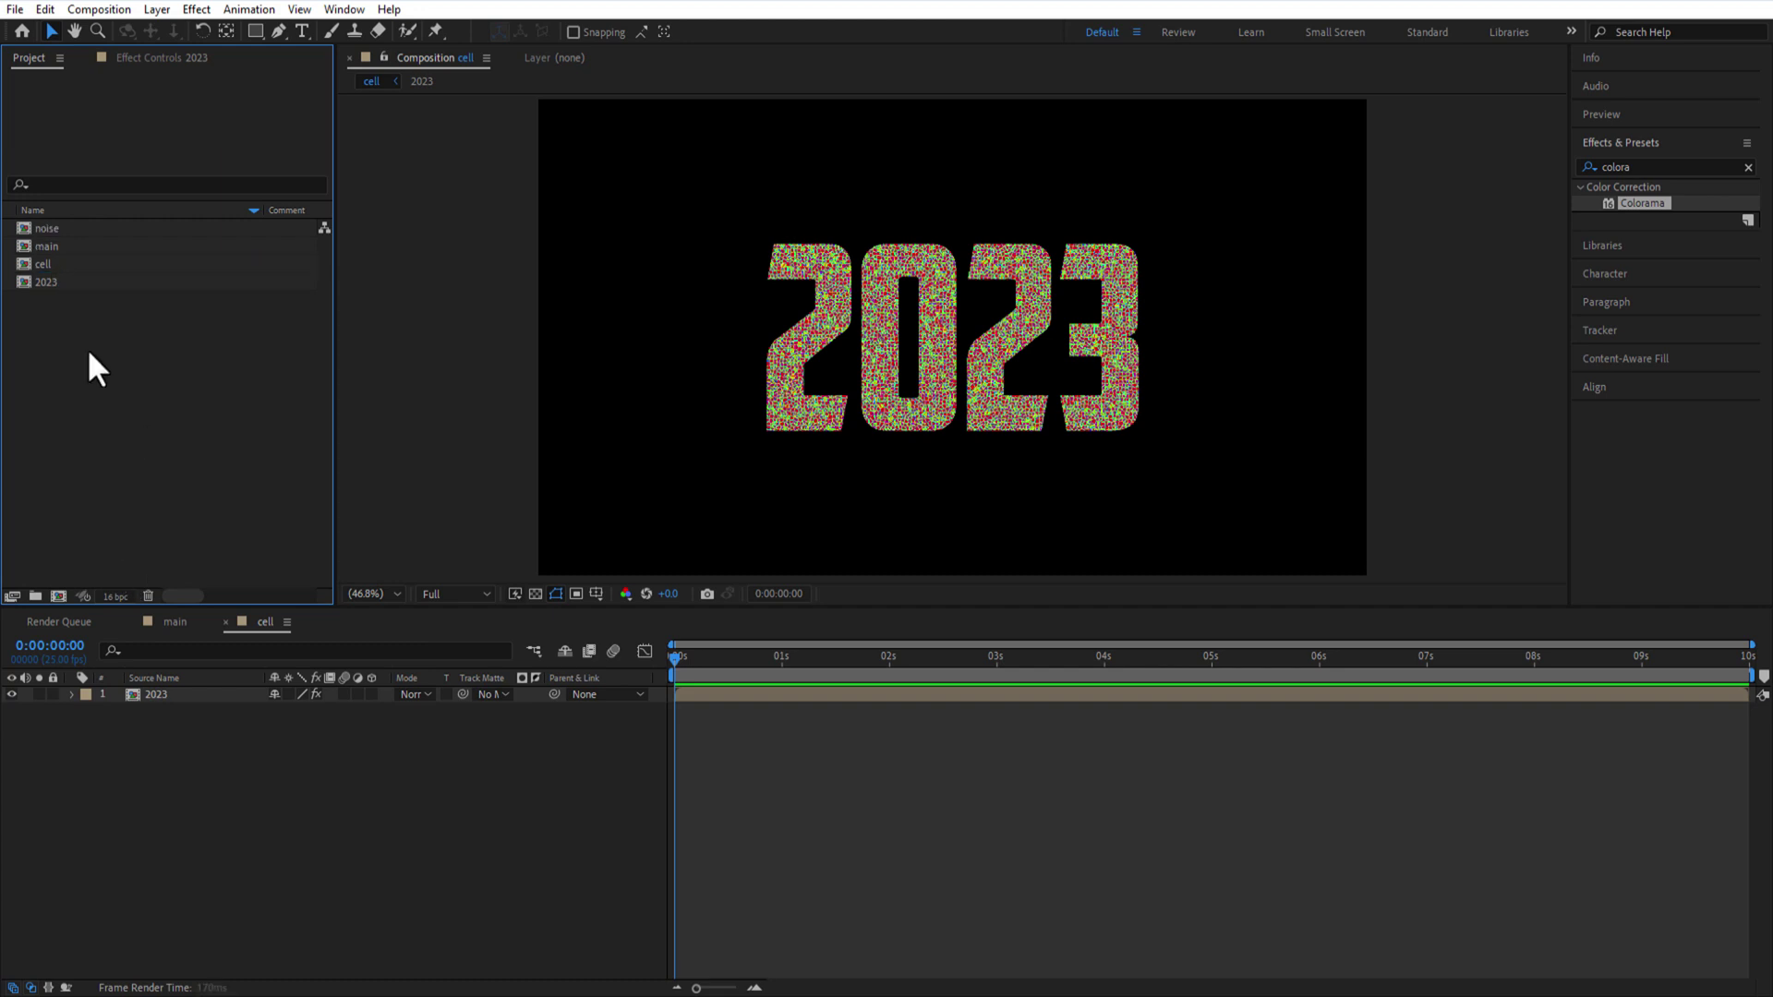
# - Open the noise composition and apply the Fractal Noise effect to its text layer
pyautogui.click(49, 228)
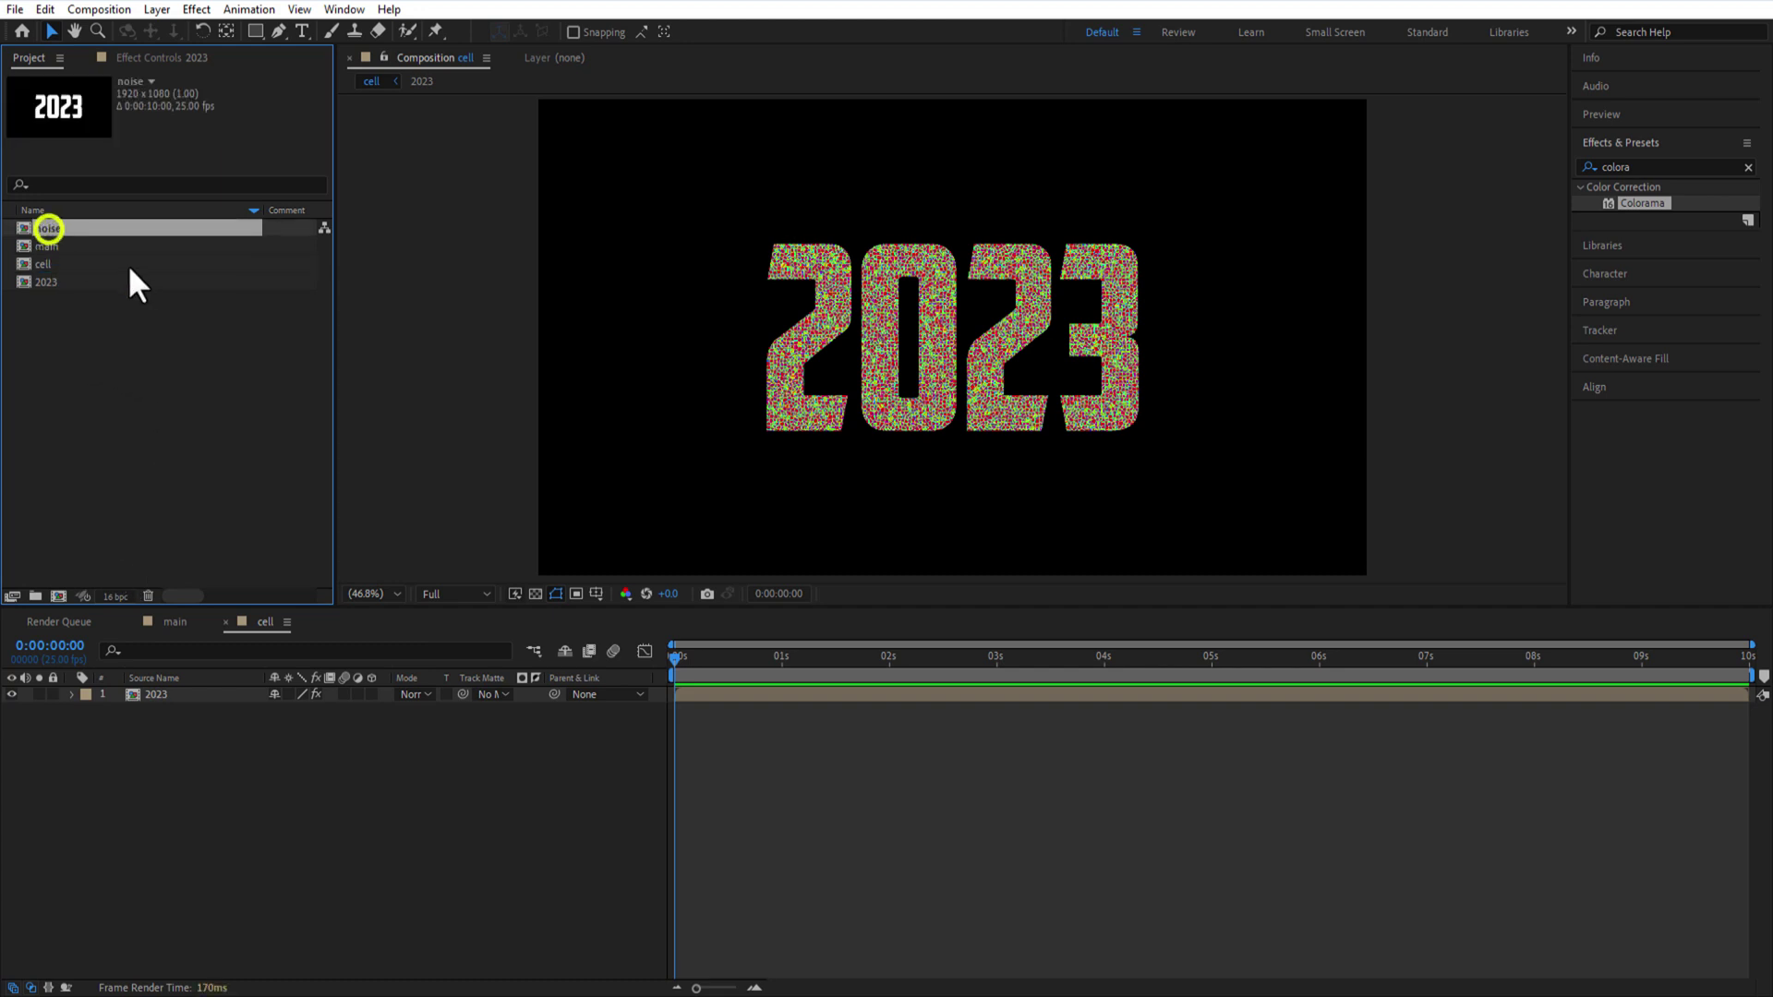
pyautogui.doubleClick(51, 229)
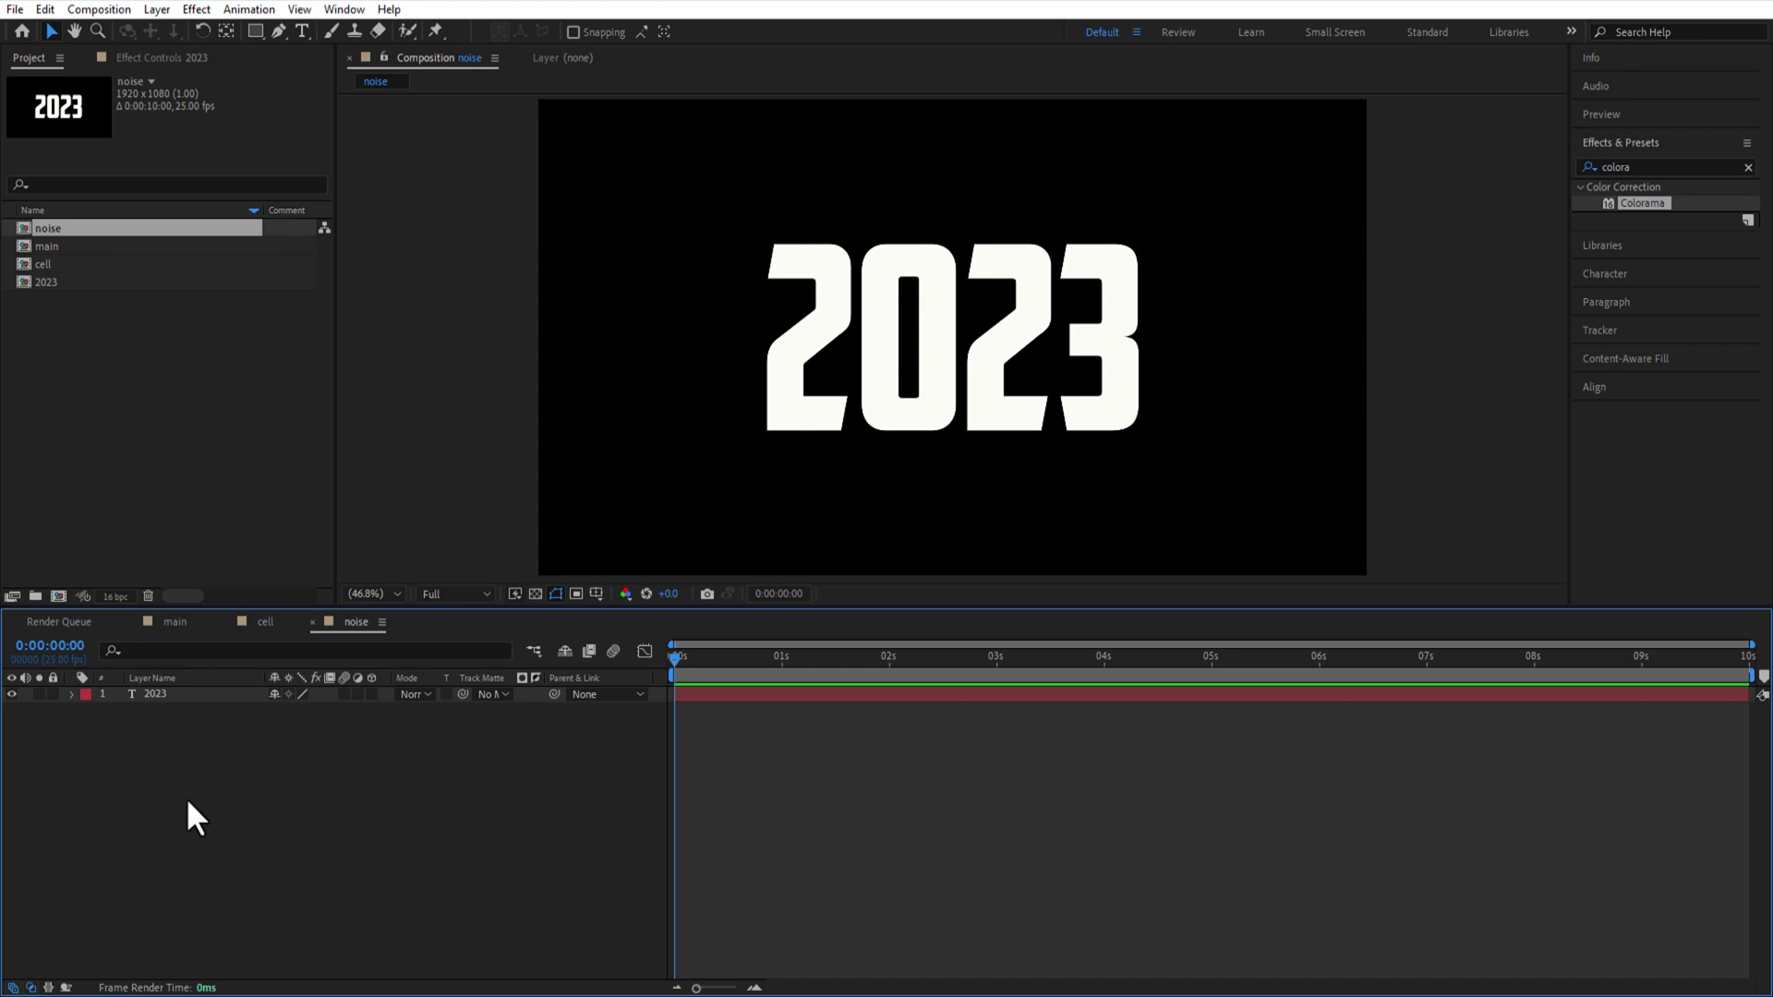
pyautogui.click(155, 694)
pyautogui.doubleClick(1618, 166)
pyautogui.write('fractal')
pyautogui.moveTo(1667, 267); pyautogui.dragTo(225, 717)
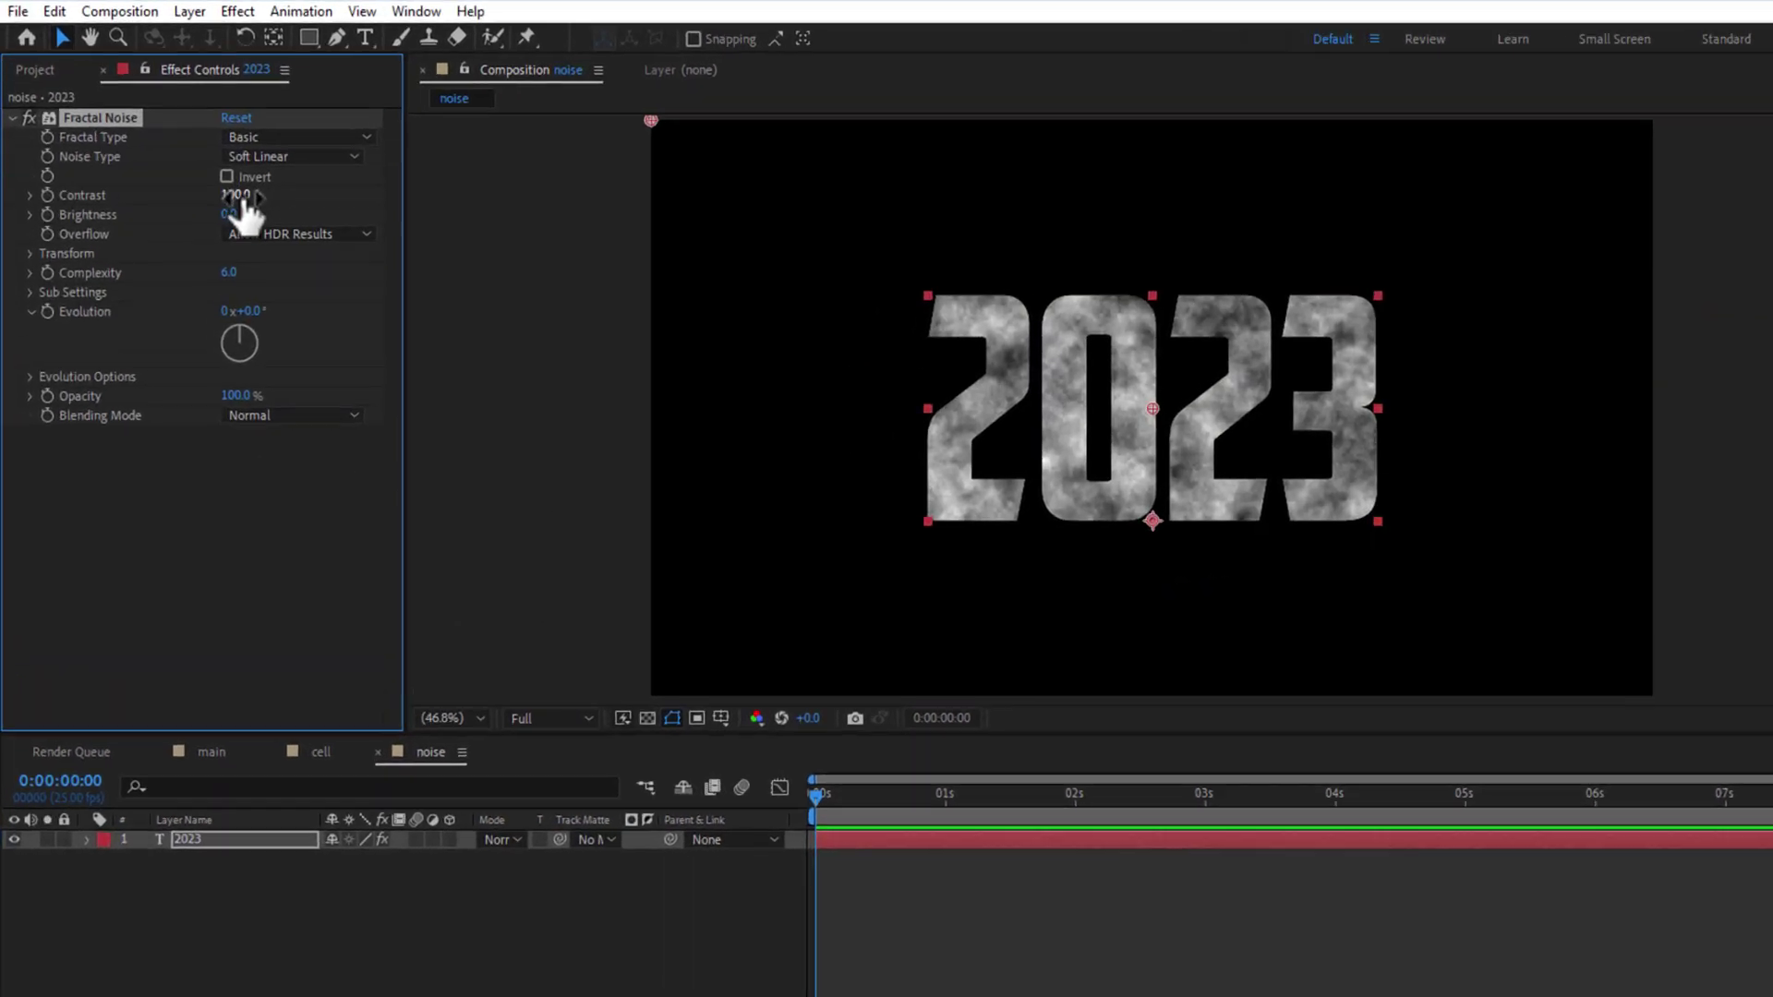
# - Set the Fractal Noise contrast to 500 and brightness to 15
pyautogui.click(237, 196)
pyautogui.write('500')
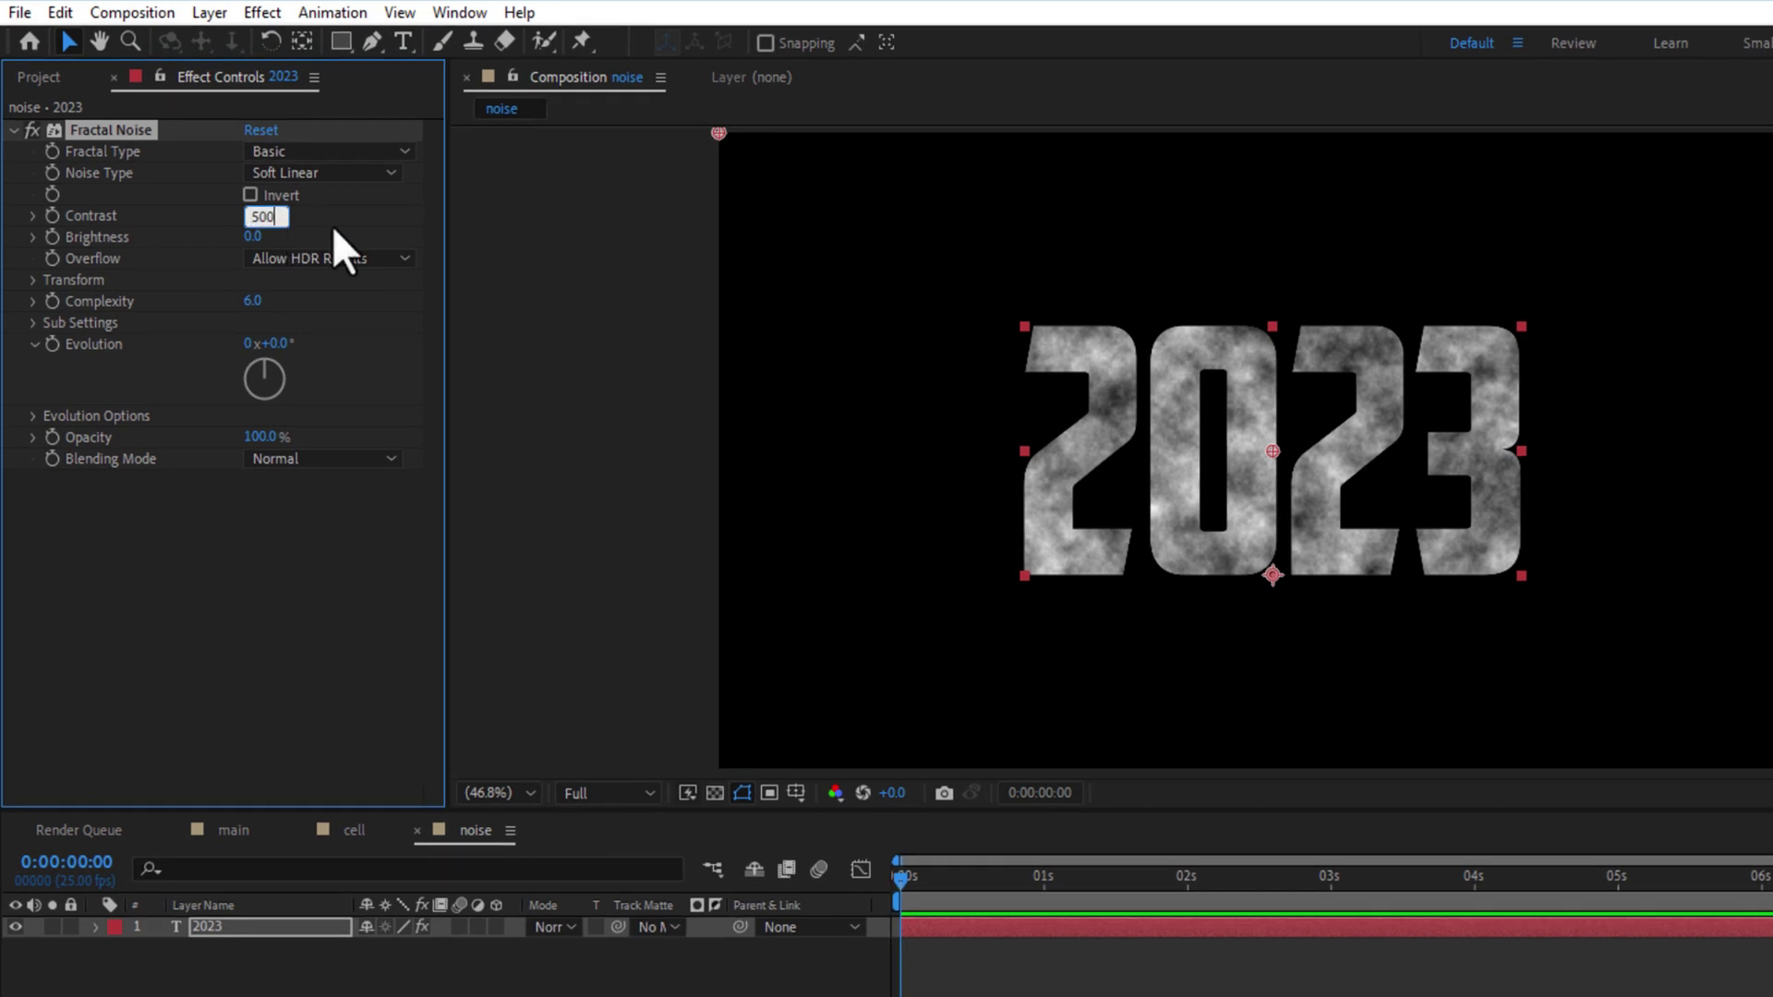
pyautogui.press('Return')
pyautogui.click(254, 236)
pyautogui.write('15')
pyautogui.press('Return')
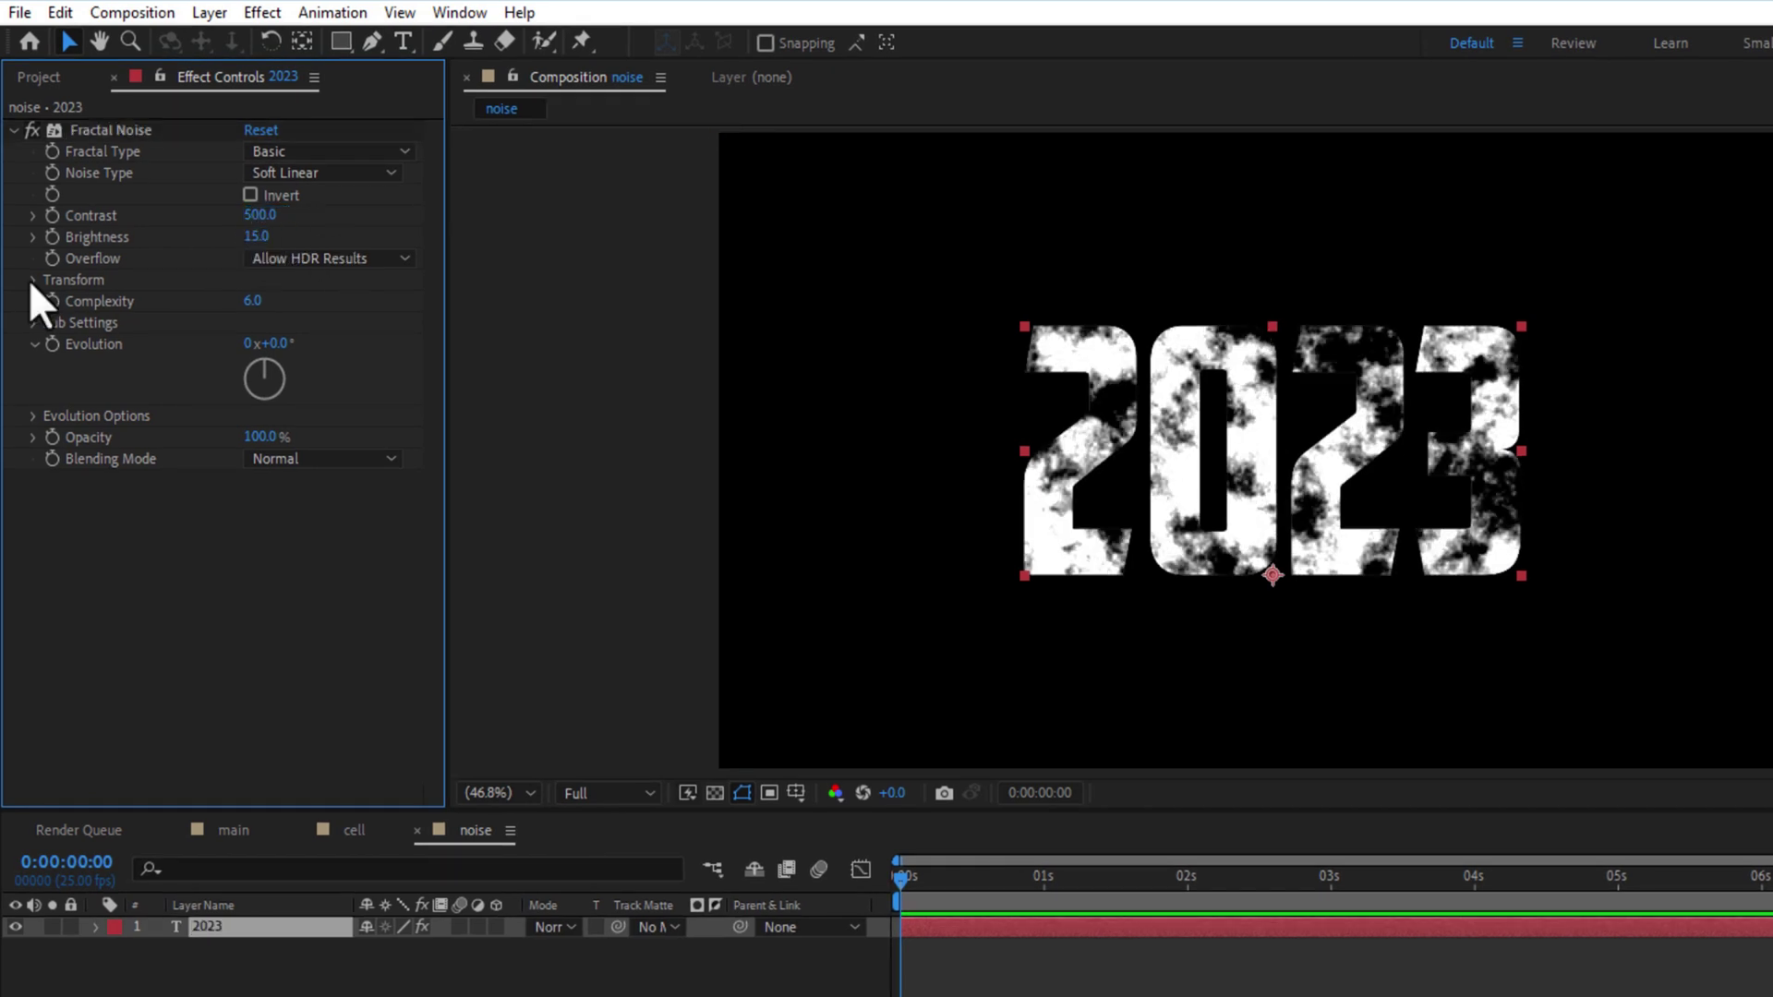
# - Set the Fractal Noise transform scale to 80
pyautogui.click(34, 280)
pyautogui.click(259, 345)
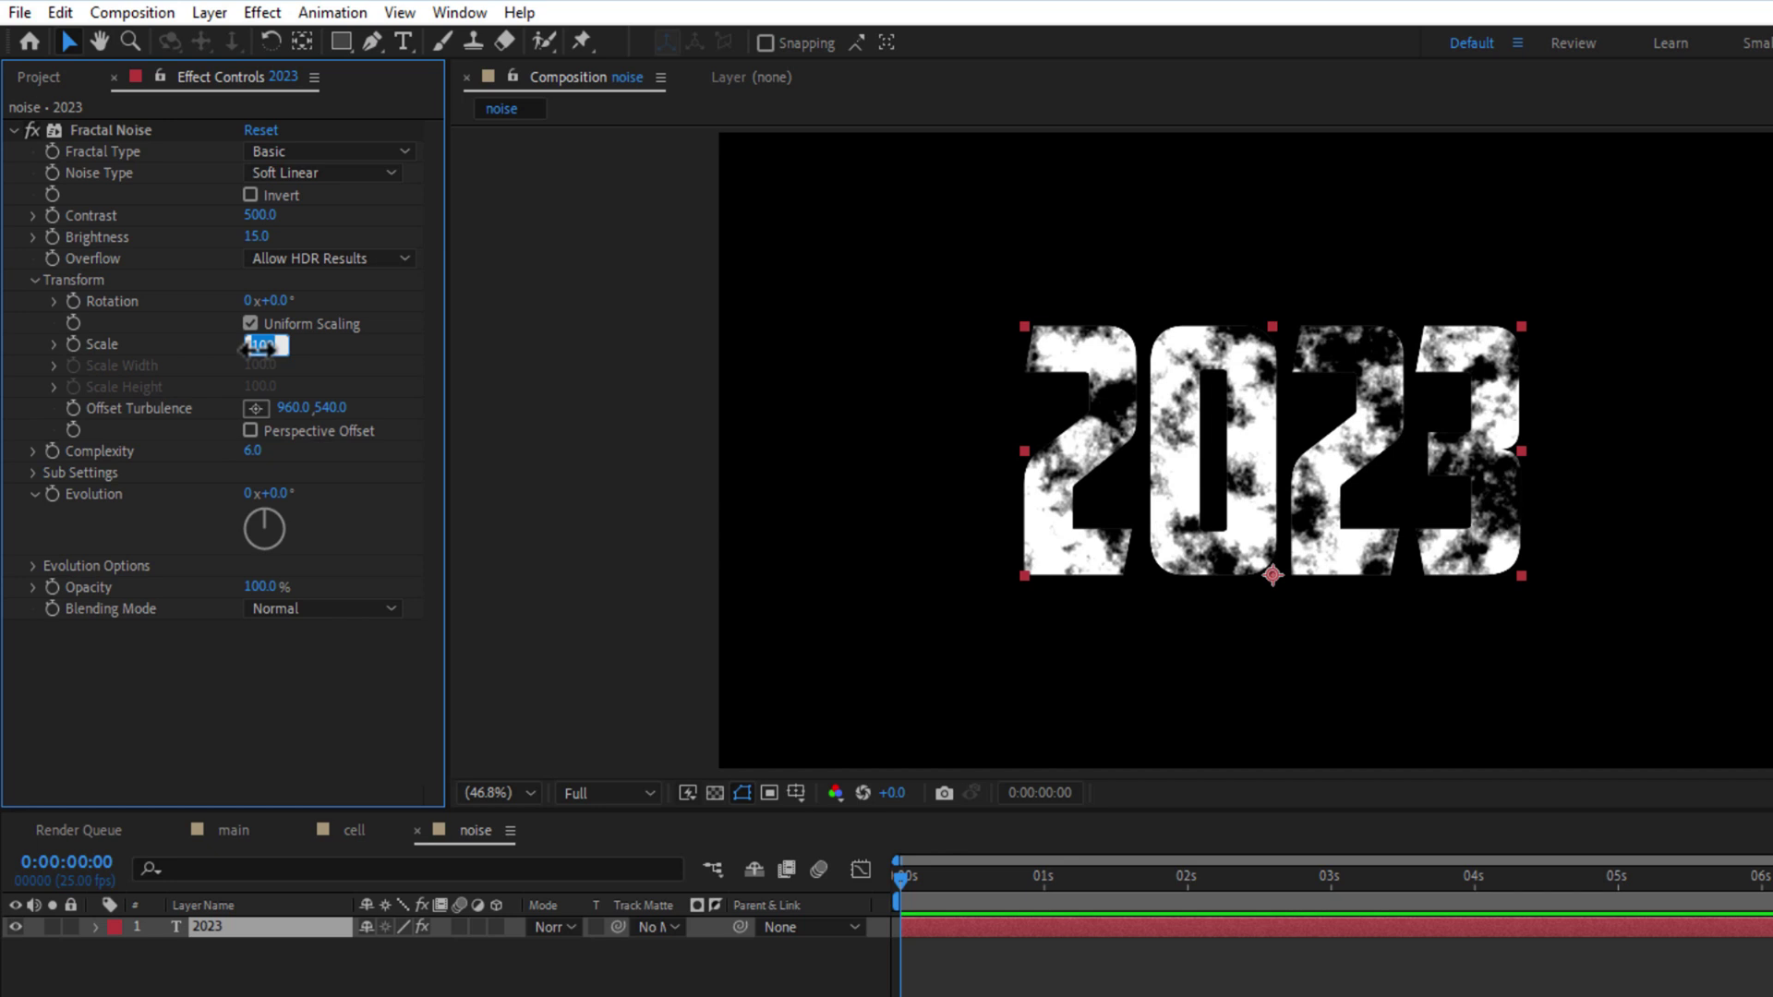
pyautogui.write('80')
pyautogui.press('Return')
pyautogui.click(56, 344)
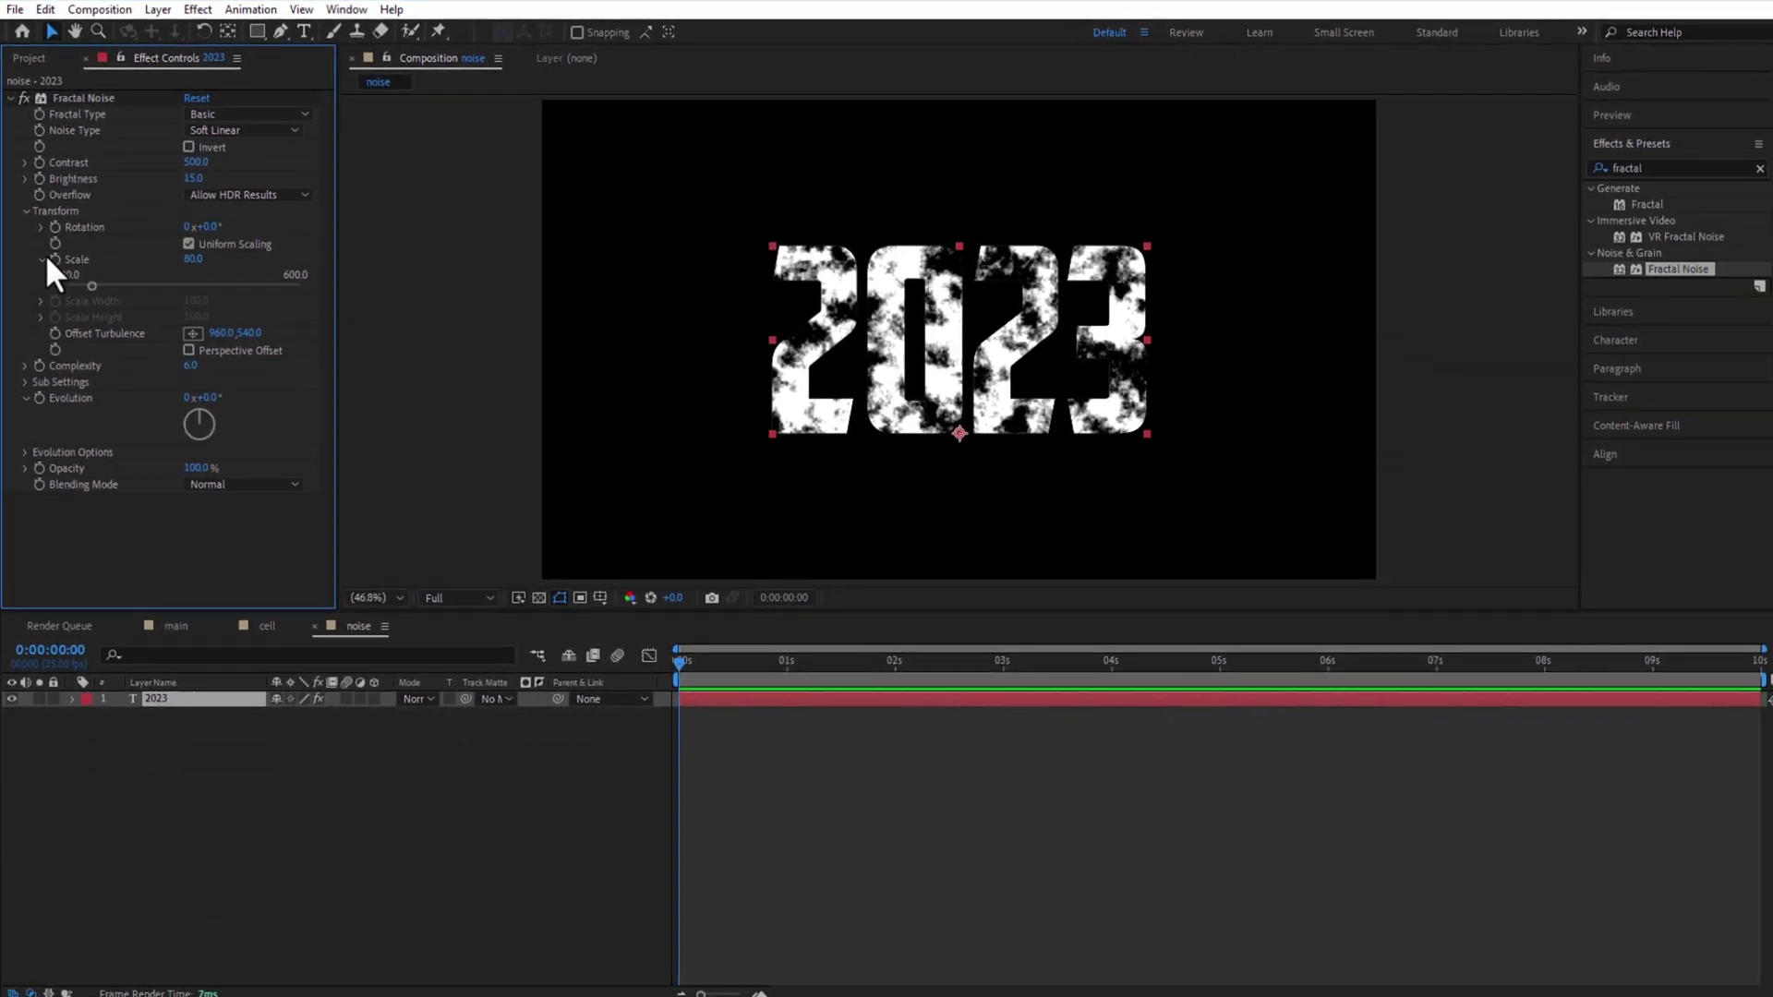
pyautogui.click(34, 280)
pyautogui.click(385, 856)
# - Add the noise and cell compositions below the 2023 layer in the main composition and hide both layers
pyautogui.click(175, 621)
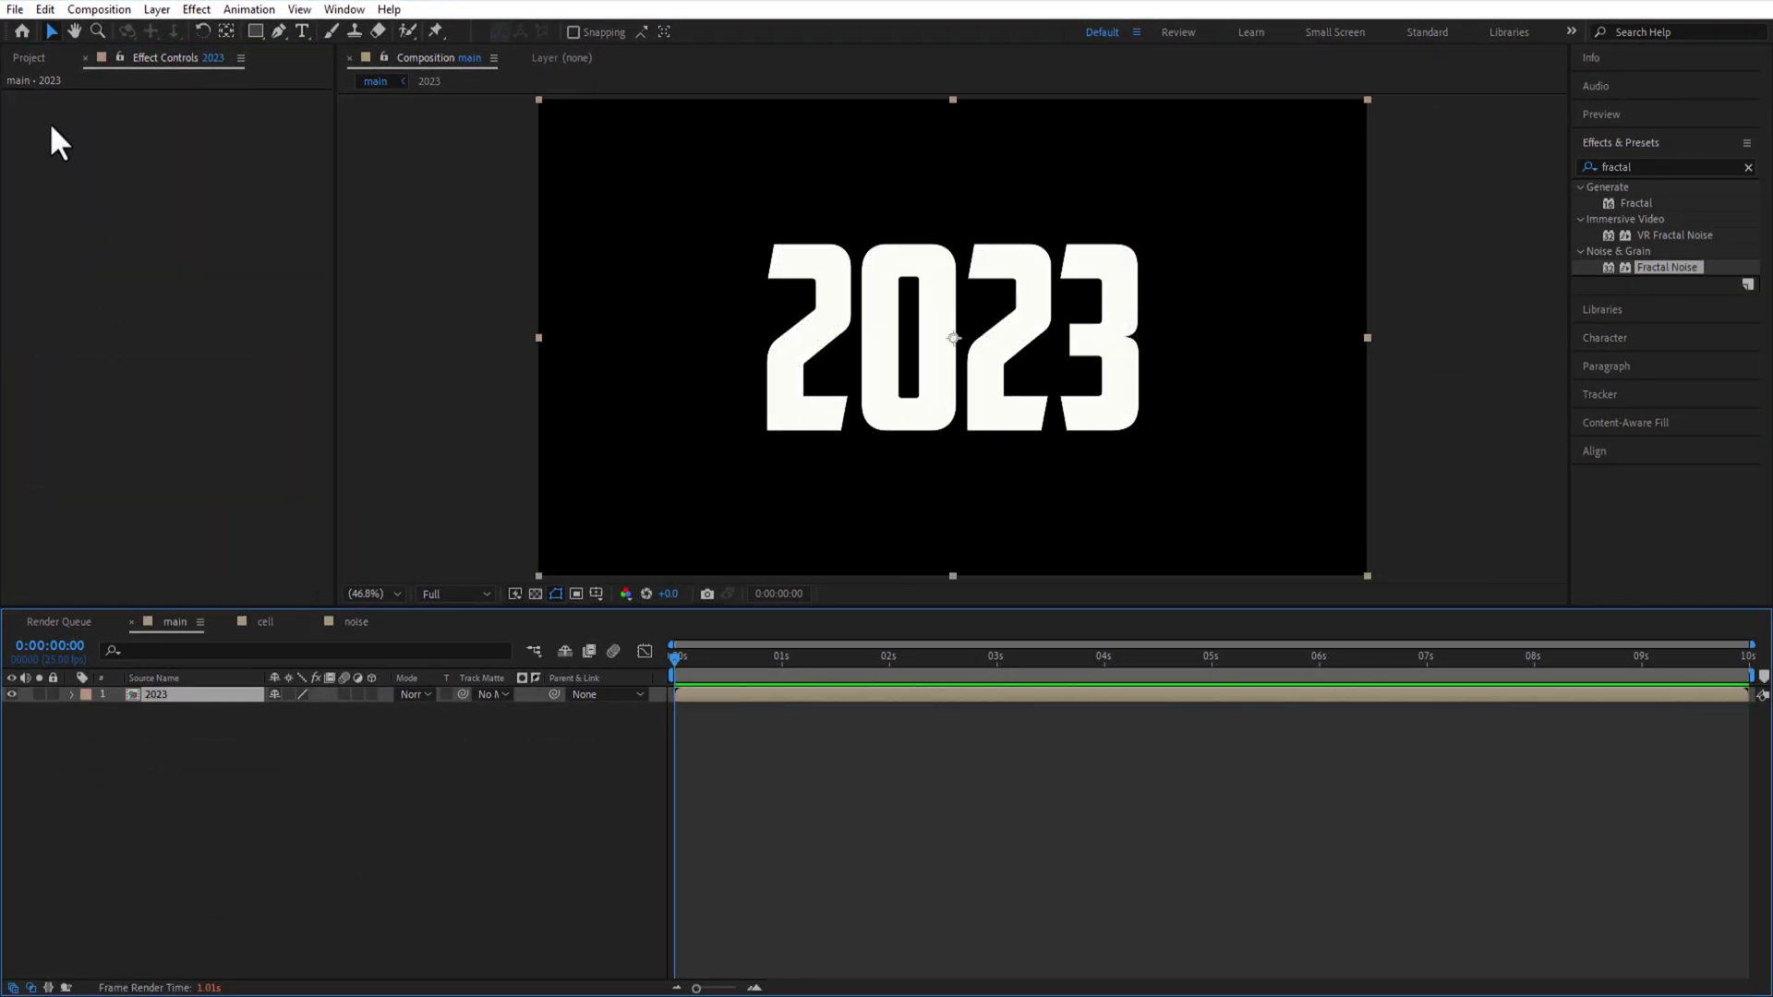
pyautogui.click(28, 58)
pyautogui.click(89, 340)
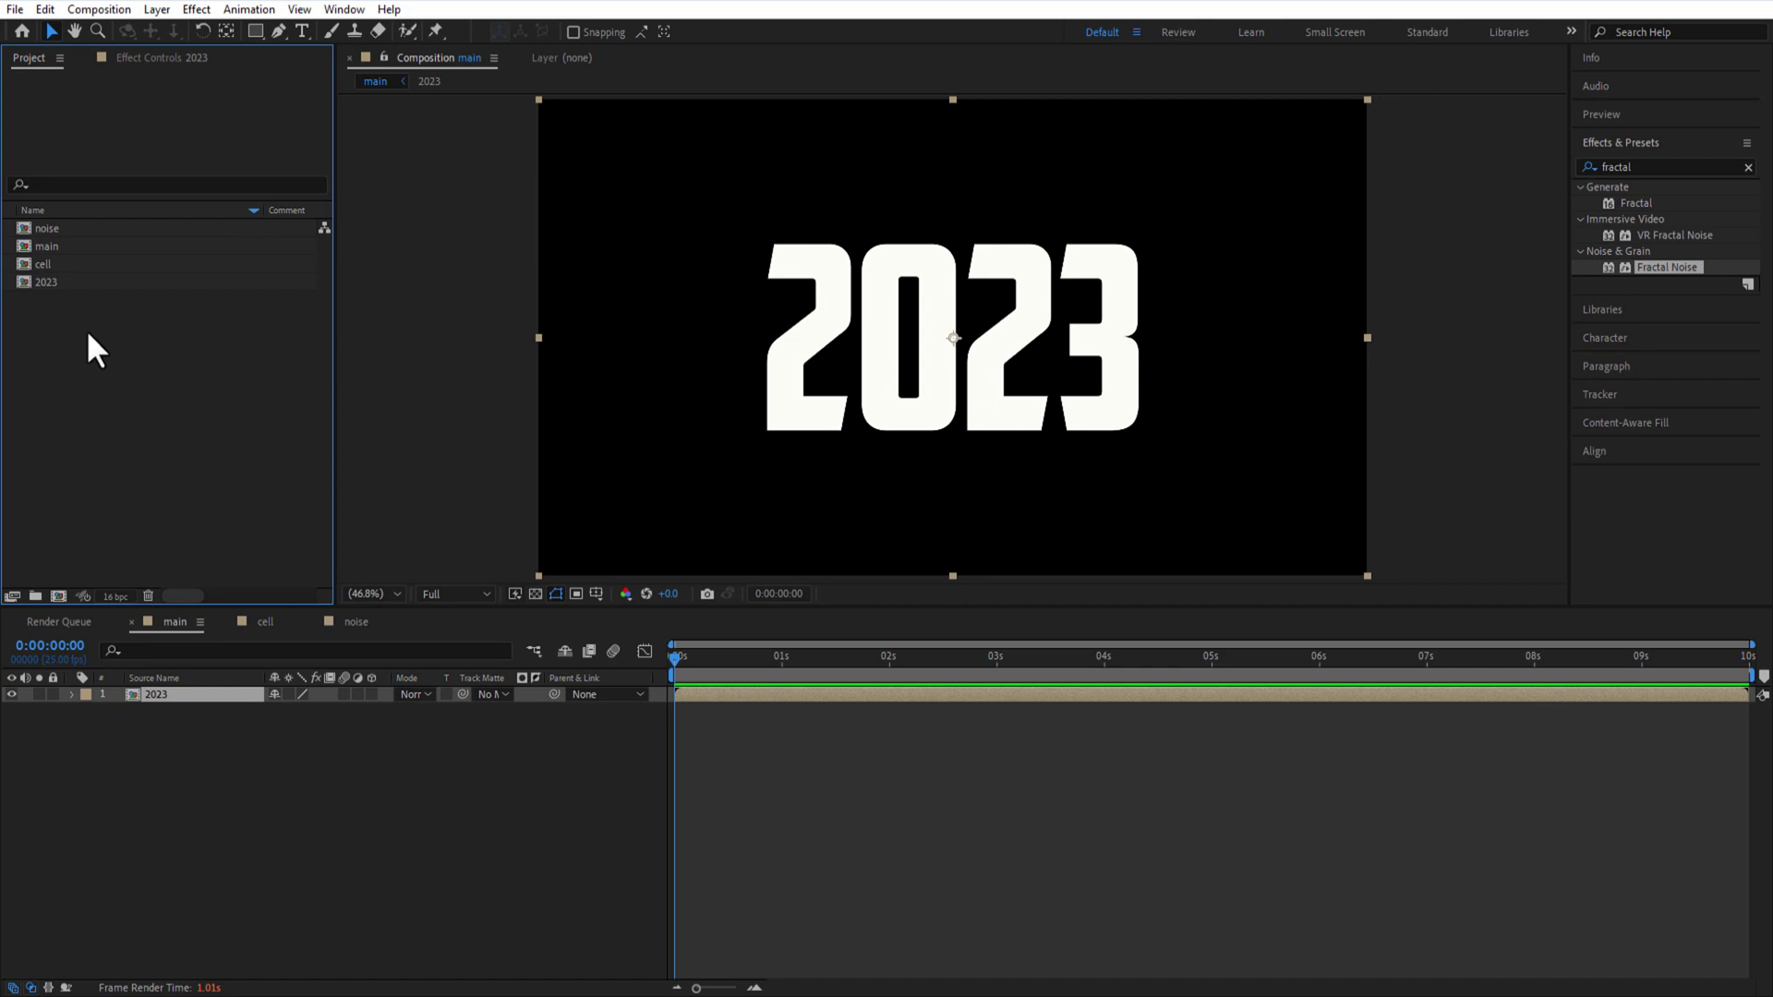
pyautogui.click(58, 229)
pyautogui.keyDown('ctrl'); pyautogui.click(54, 264); pyautogui.keyUp('ctrl')
pyautogui.moveTo(74, 238); pyautogui.dragTo(184, 785)
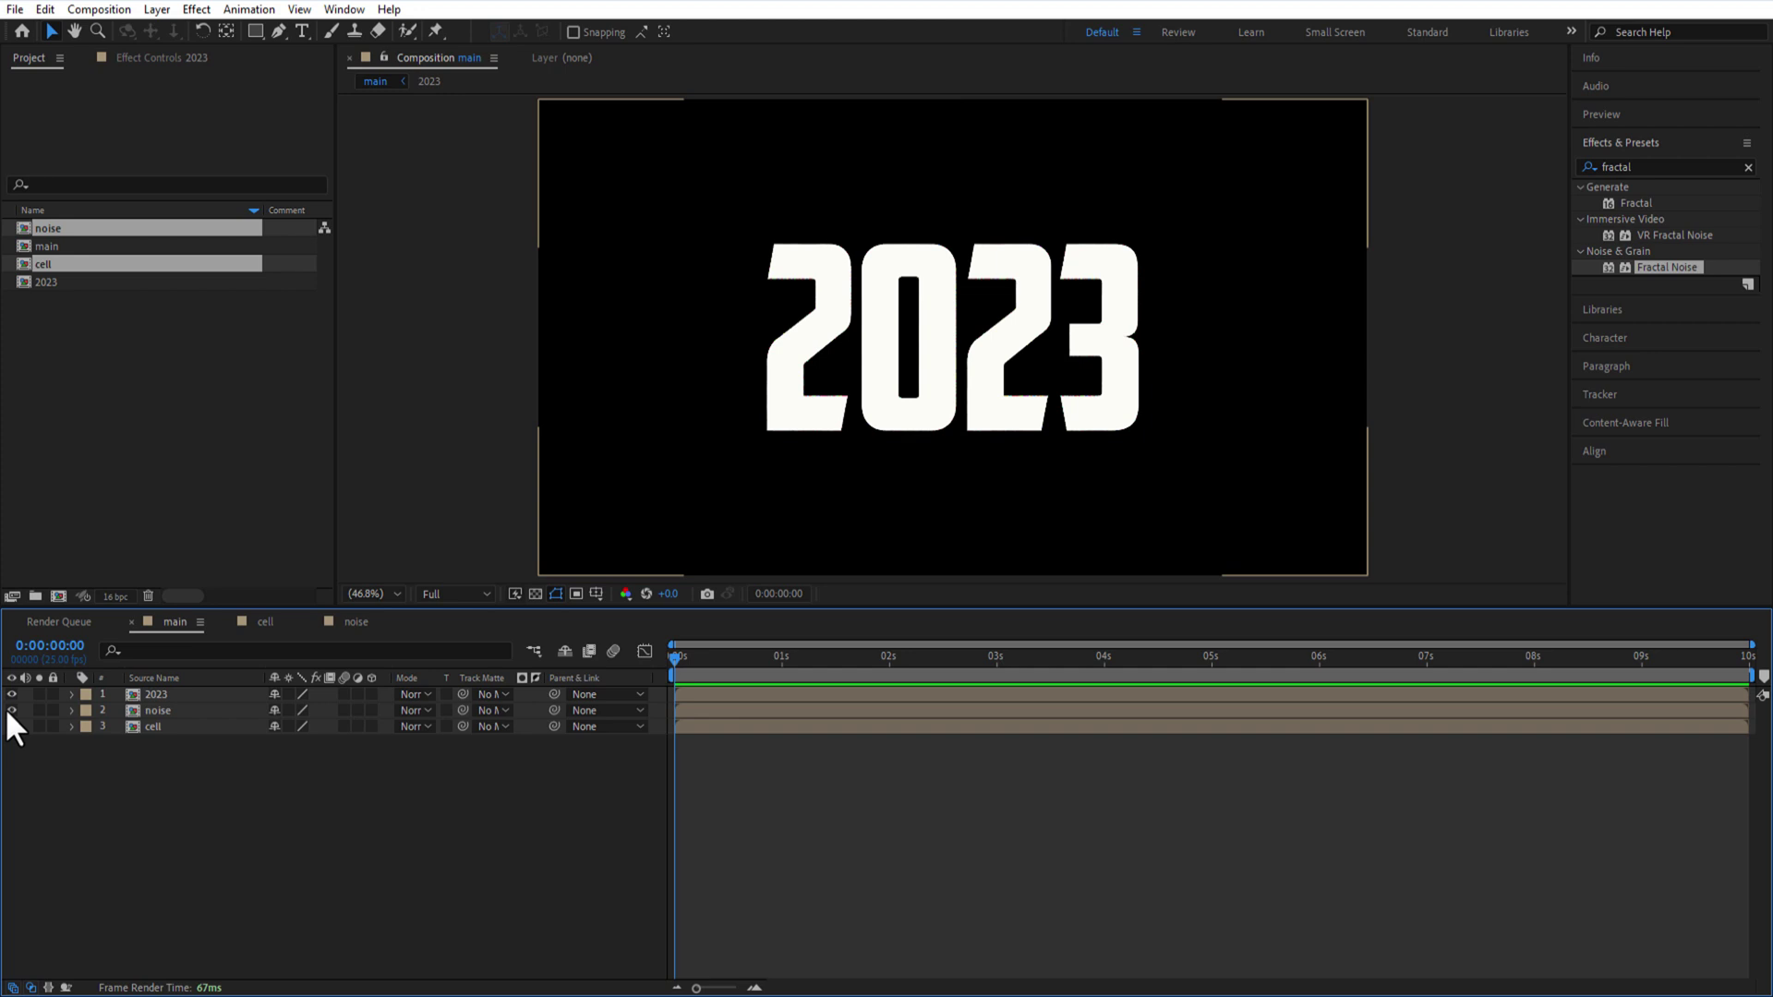
pyautogui.moveTo(9, 710); pyautogui.dragTo(12, 727)
# - Apply the Shatter effect to the 2023 layer in the main composition and set its view to Rendered
pyautogui.doubleClick(1626, 166)
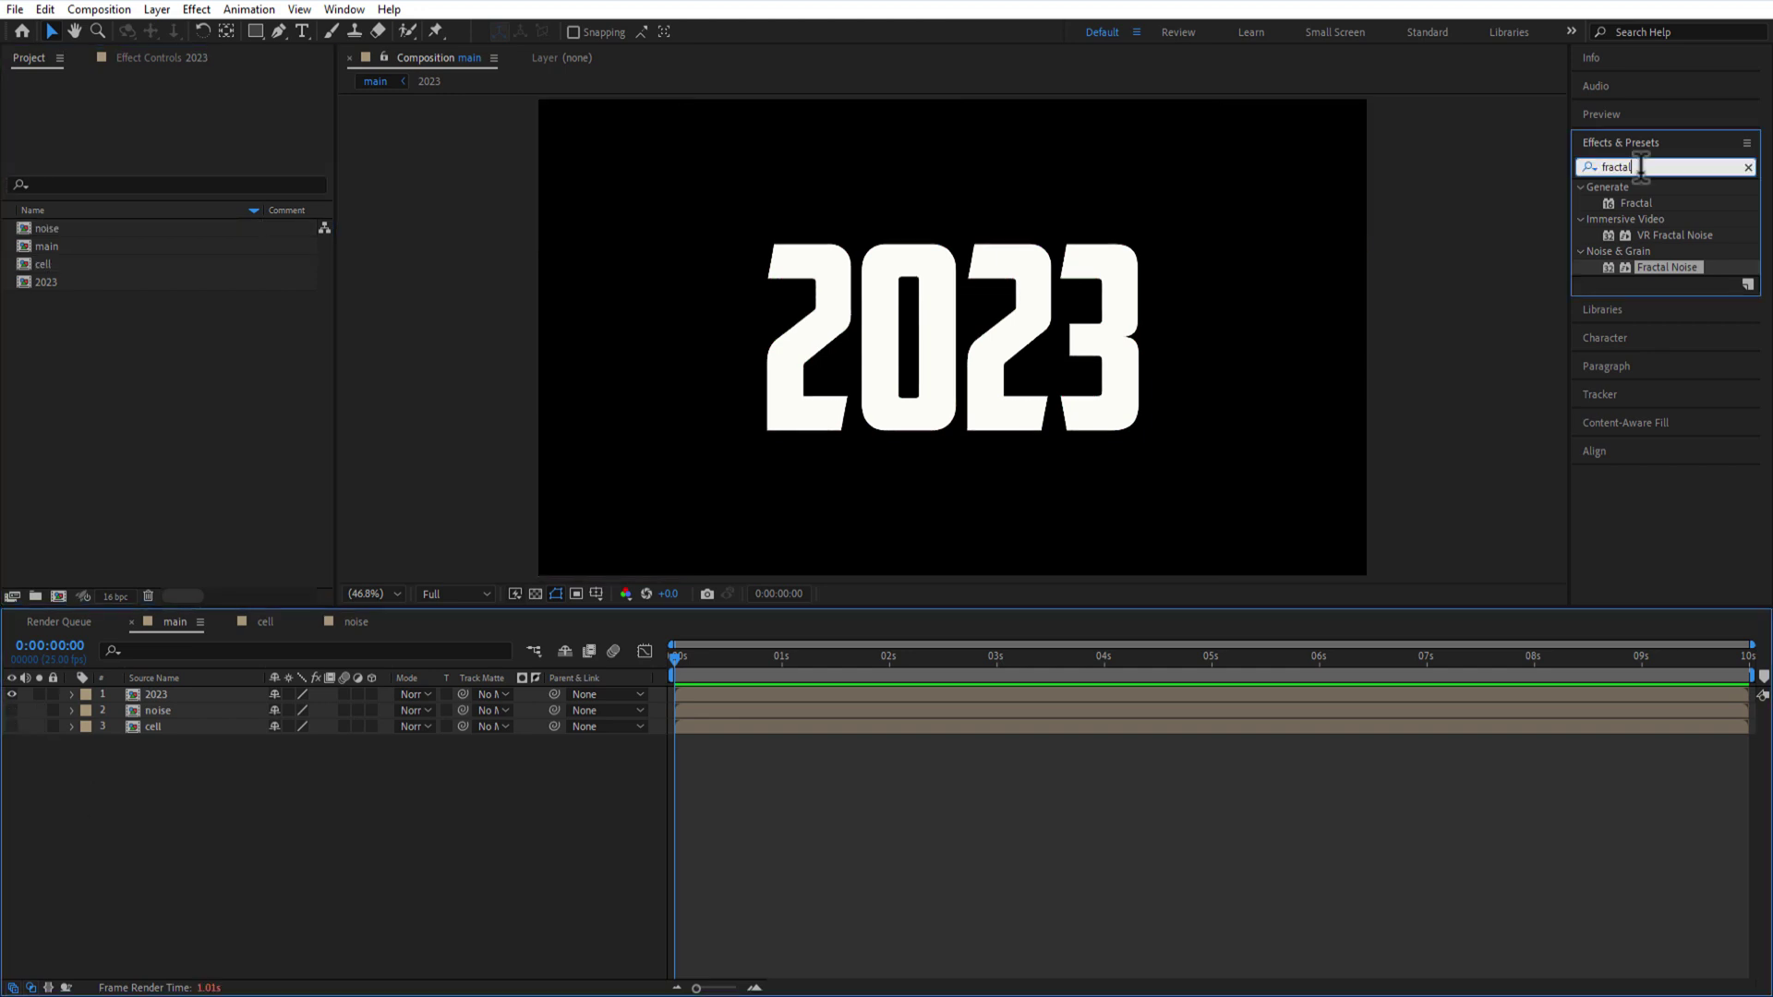
pyautogui.write('shatt')
pyautogui.moveTo(1625, 268); pyautogui.dragTo(172, 695)
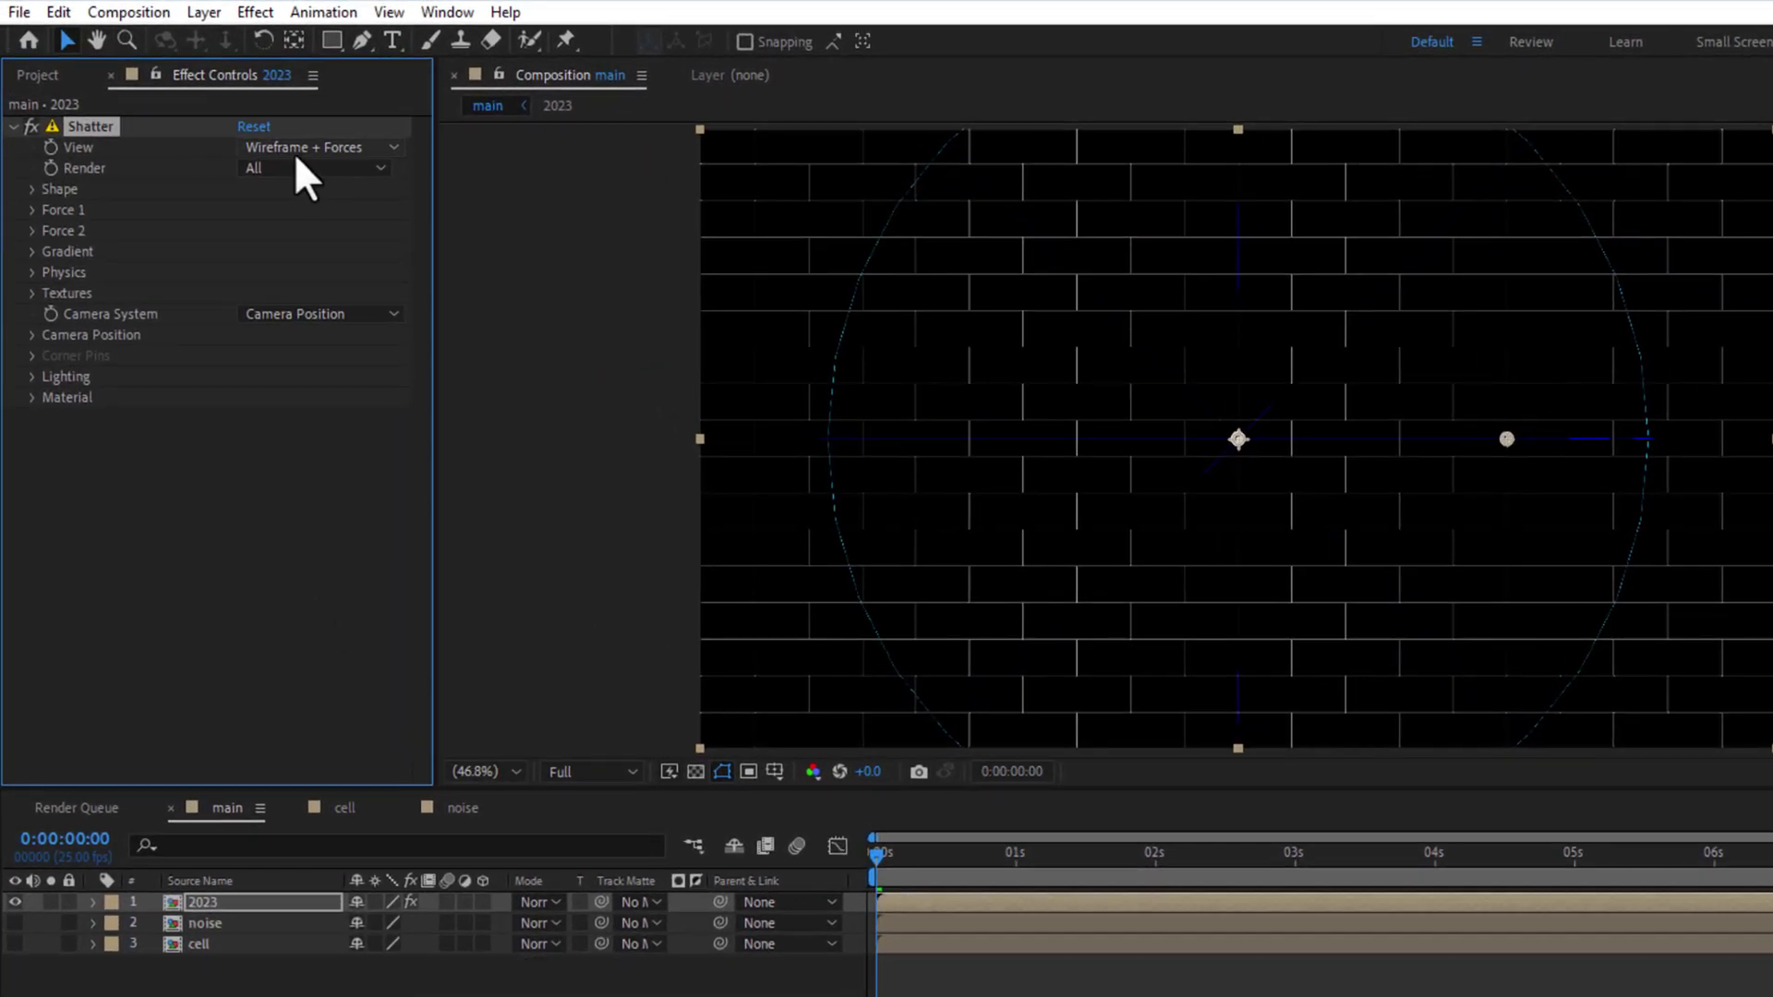
pyautogui.click(294, 149)
pyautogui.click(301, 176)
# - Set the Shatter shape to a Custom pattern using the cell layer as shatter map, with 3 repetitions and extrusion depth 0
pyautogui.click(35, 188)
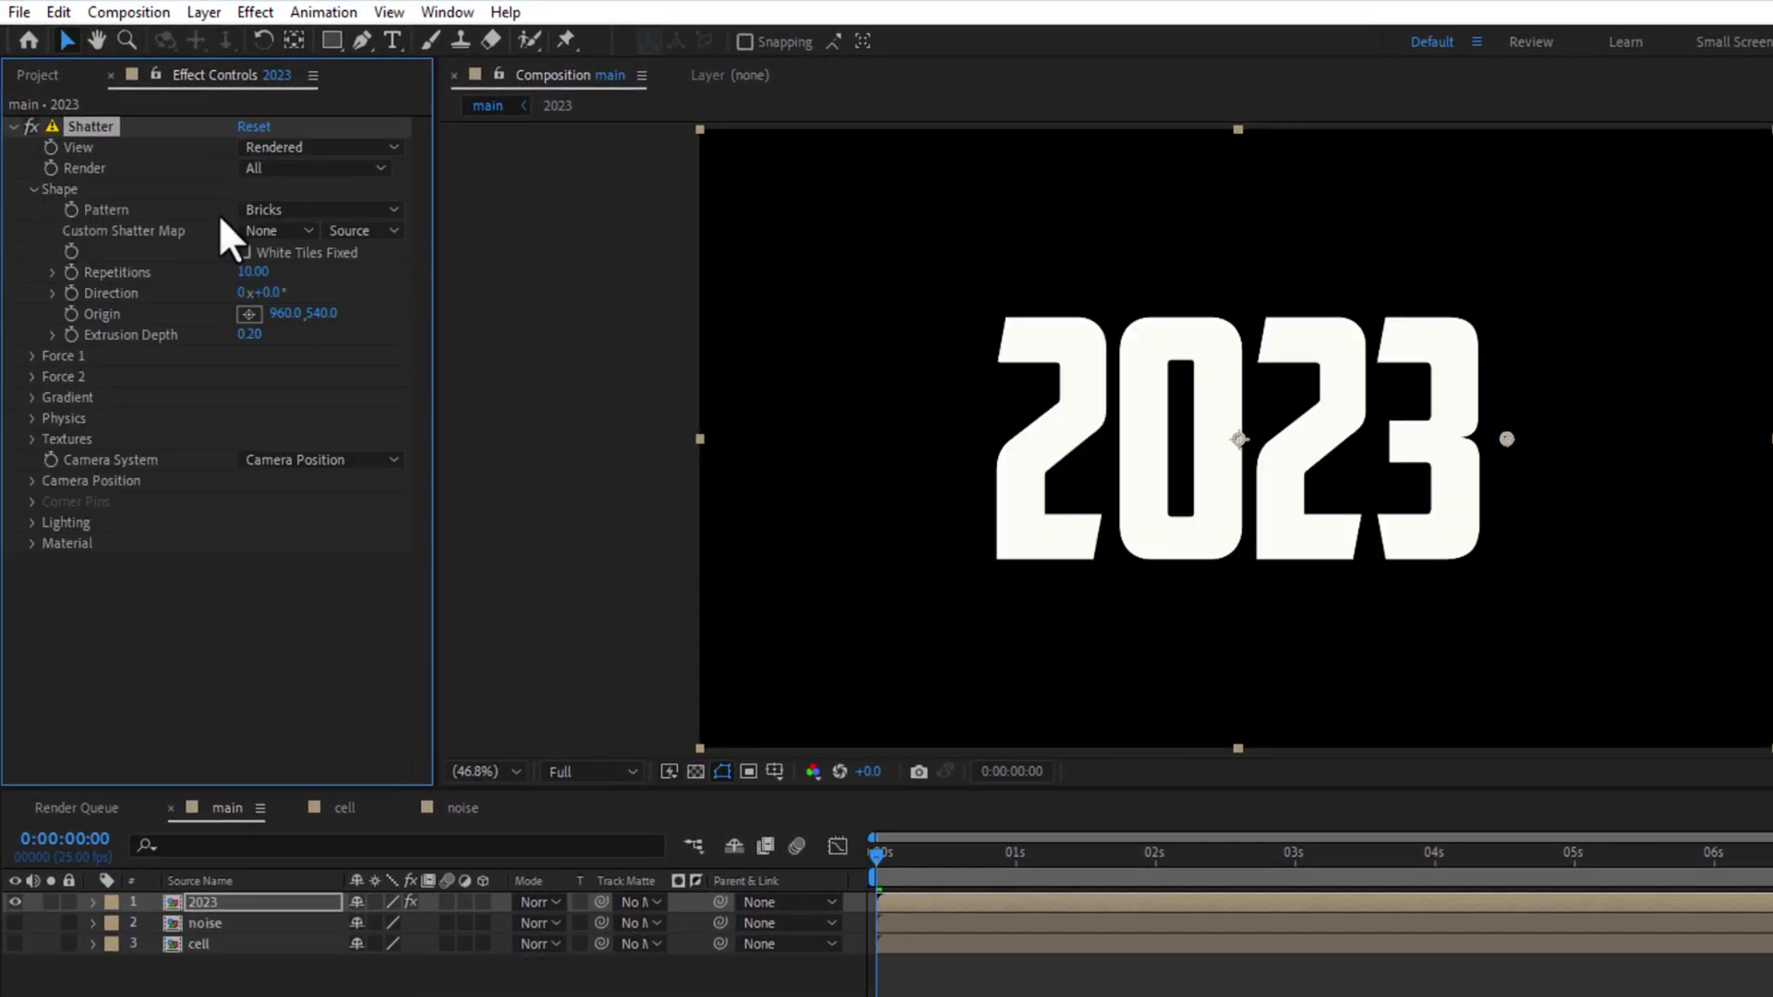
pyautogui.click(307, 213)
pyautogui.click(309, 238)
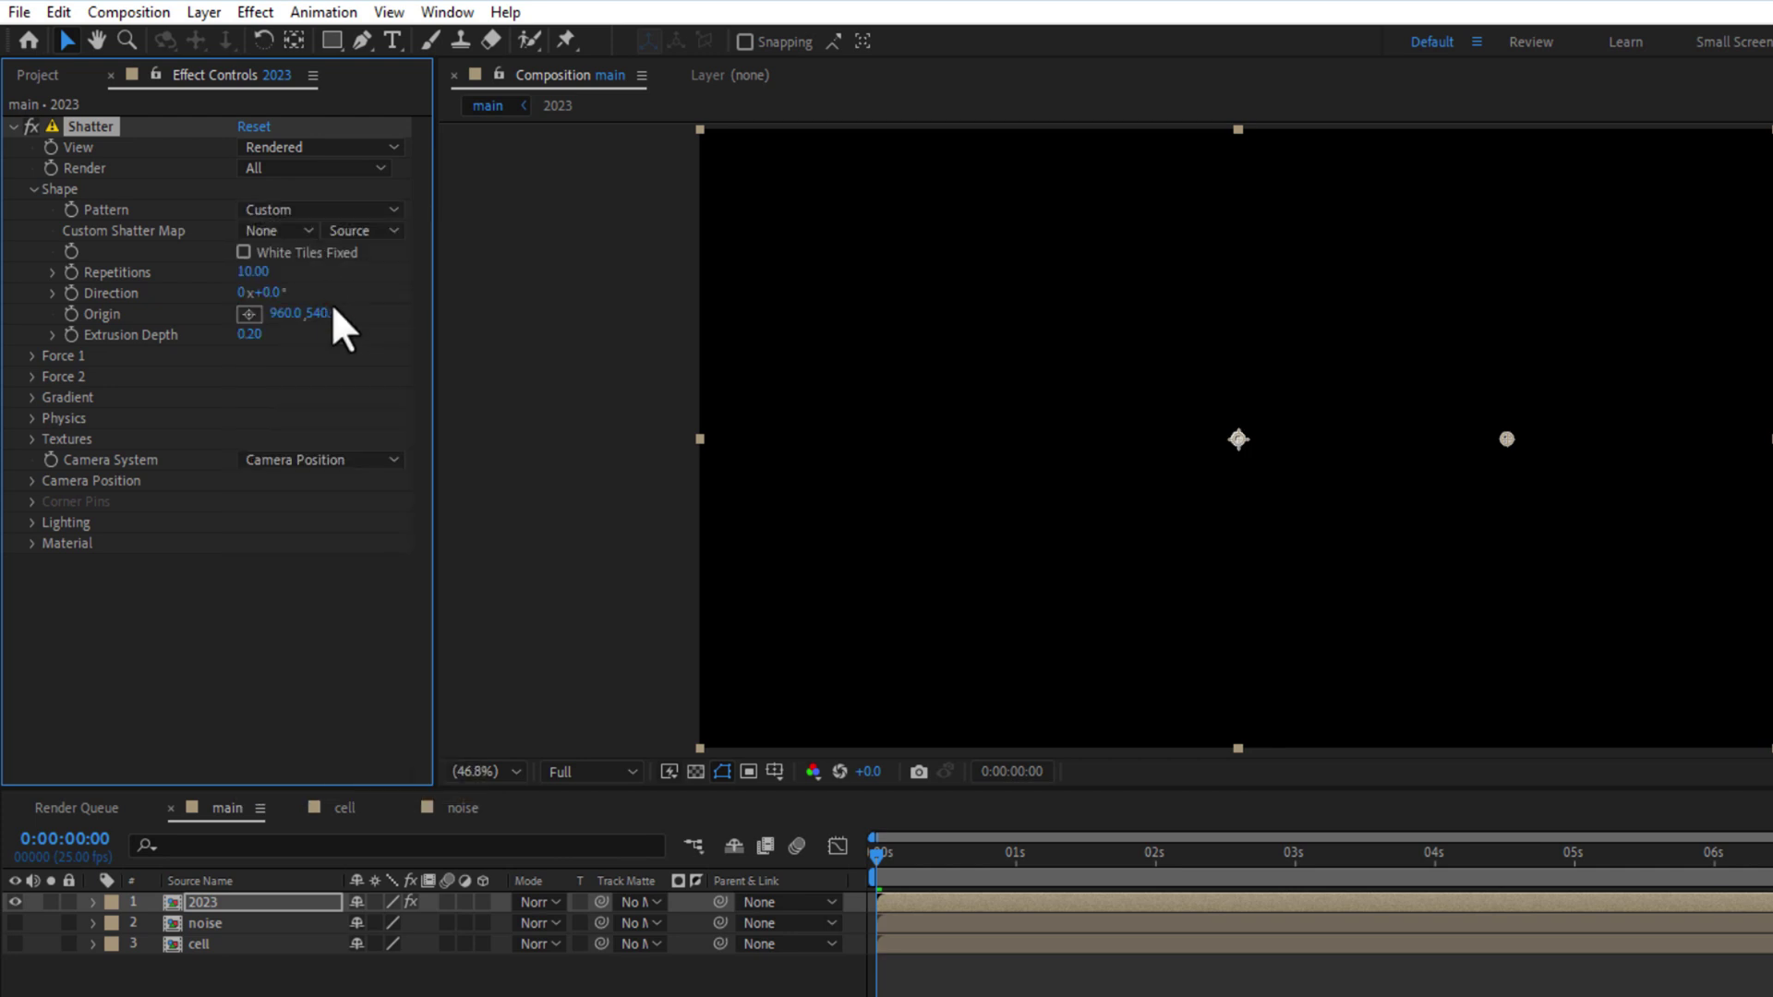
pyautogui.click(278, 235)
pyautogui.click(308, 347)
pyautogui.click(255, 273)
pyautogui.write('3')
pyautogui.press('Return')
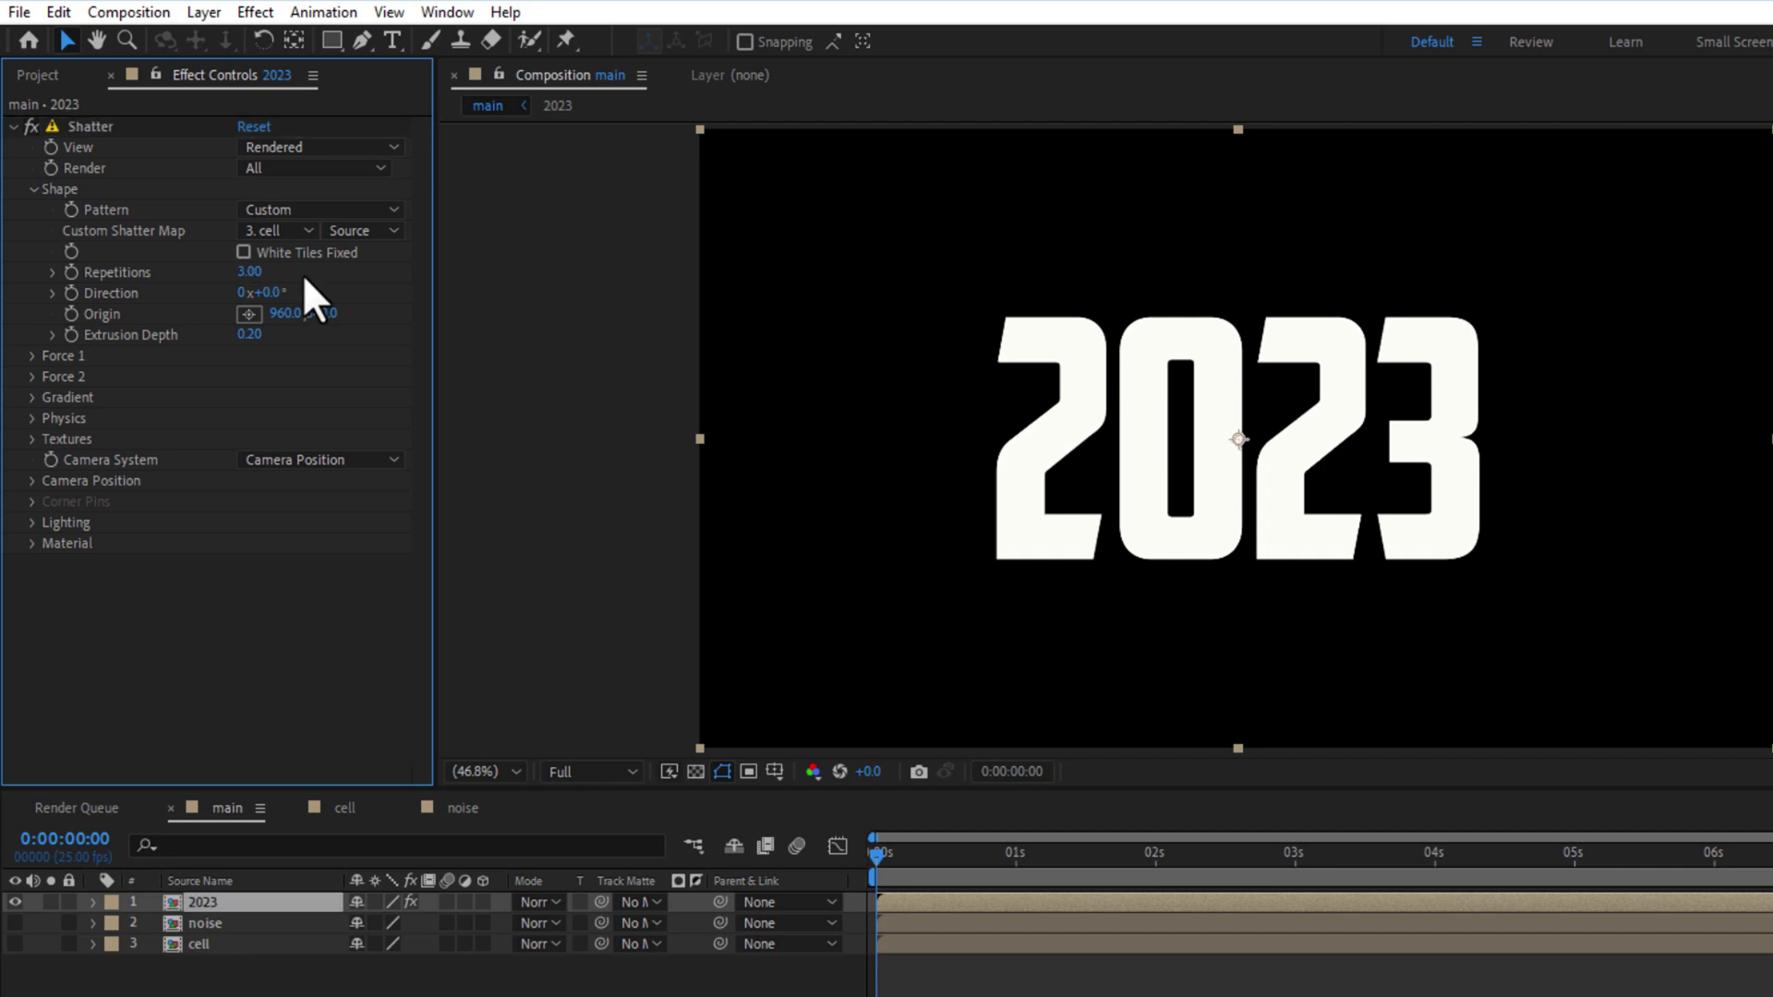
pyautogui.click(254, 334)
pyautogui.write('0')
pyautogui.press('Return')
# - Set the strength of Shatter's Force 1 to 0
pyautogui.click(32, 355)
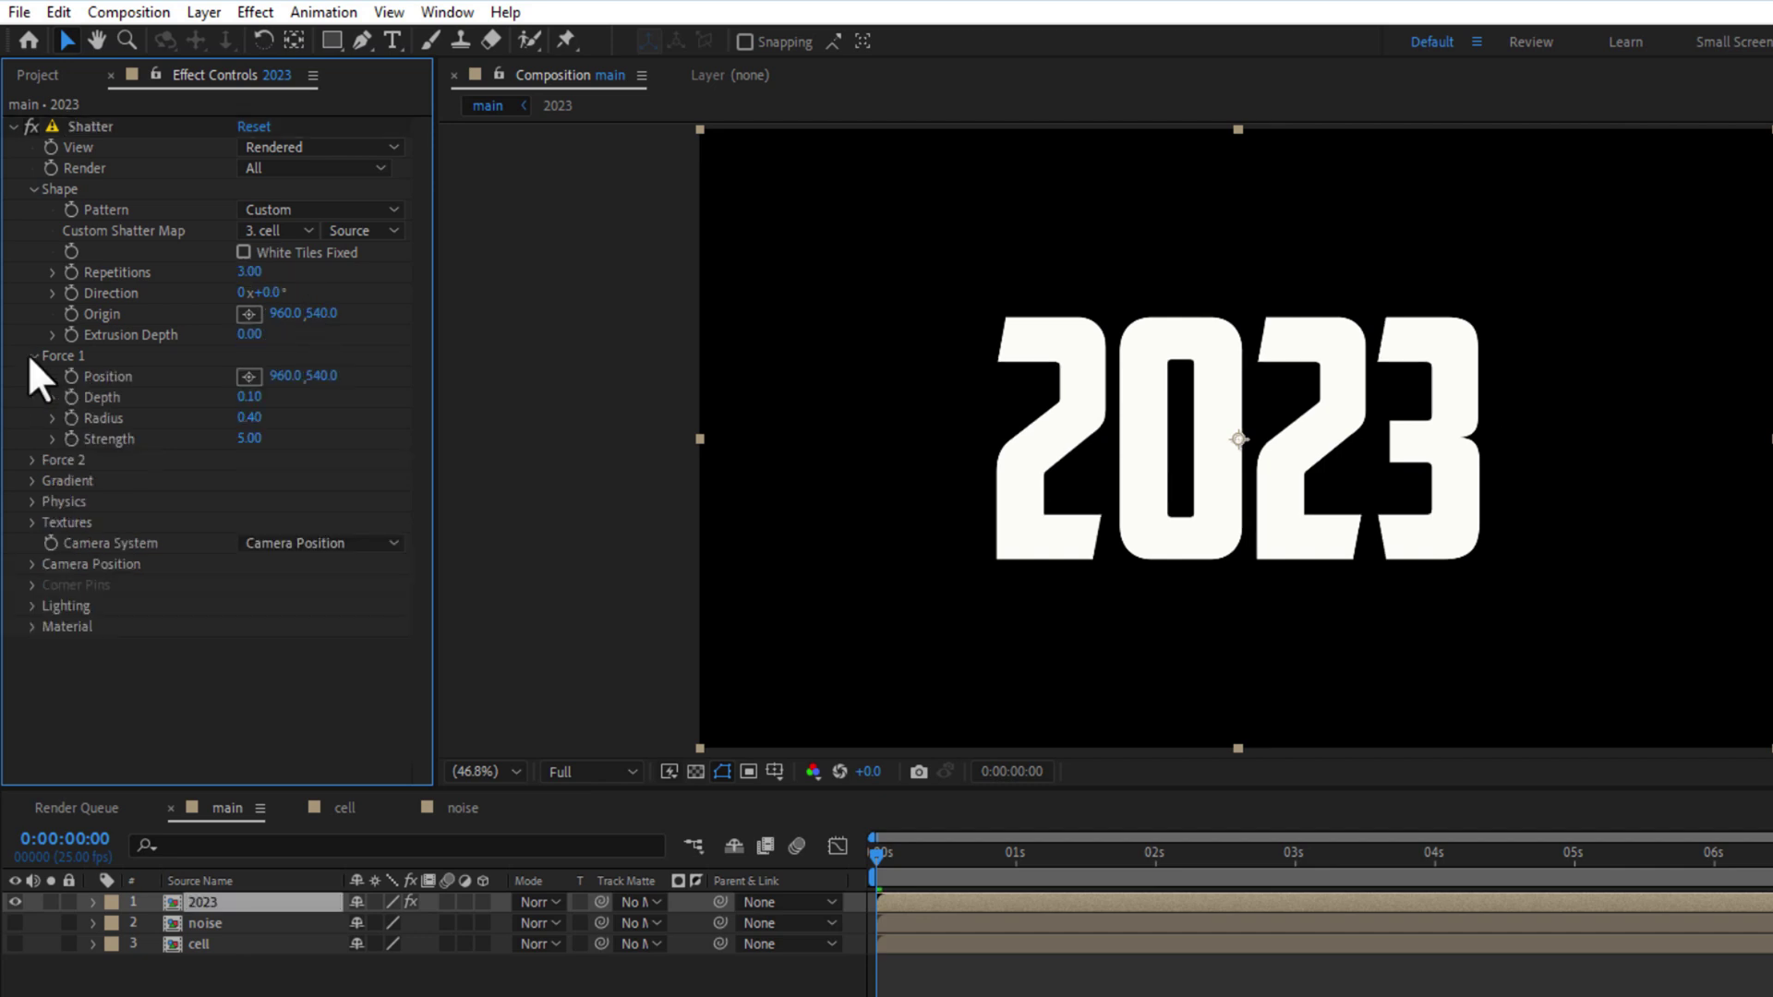
pyautogui.click(249, 439)
pyautogui.write('0')
pyautogui.press('Return')
# - Set the radius of Shatter's Force 2 to 0.50 and its strength to -0.10
pyautogui.click(32, 460)
pyautogui.click(247, 522)
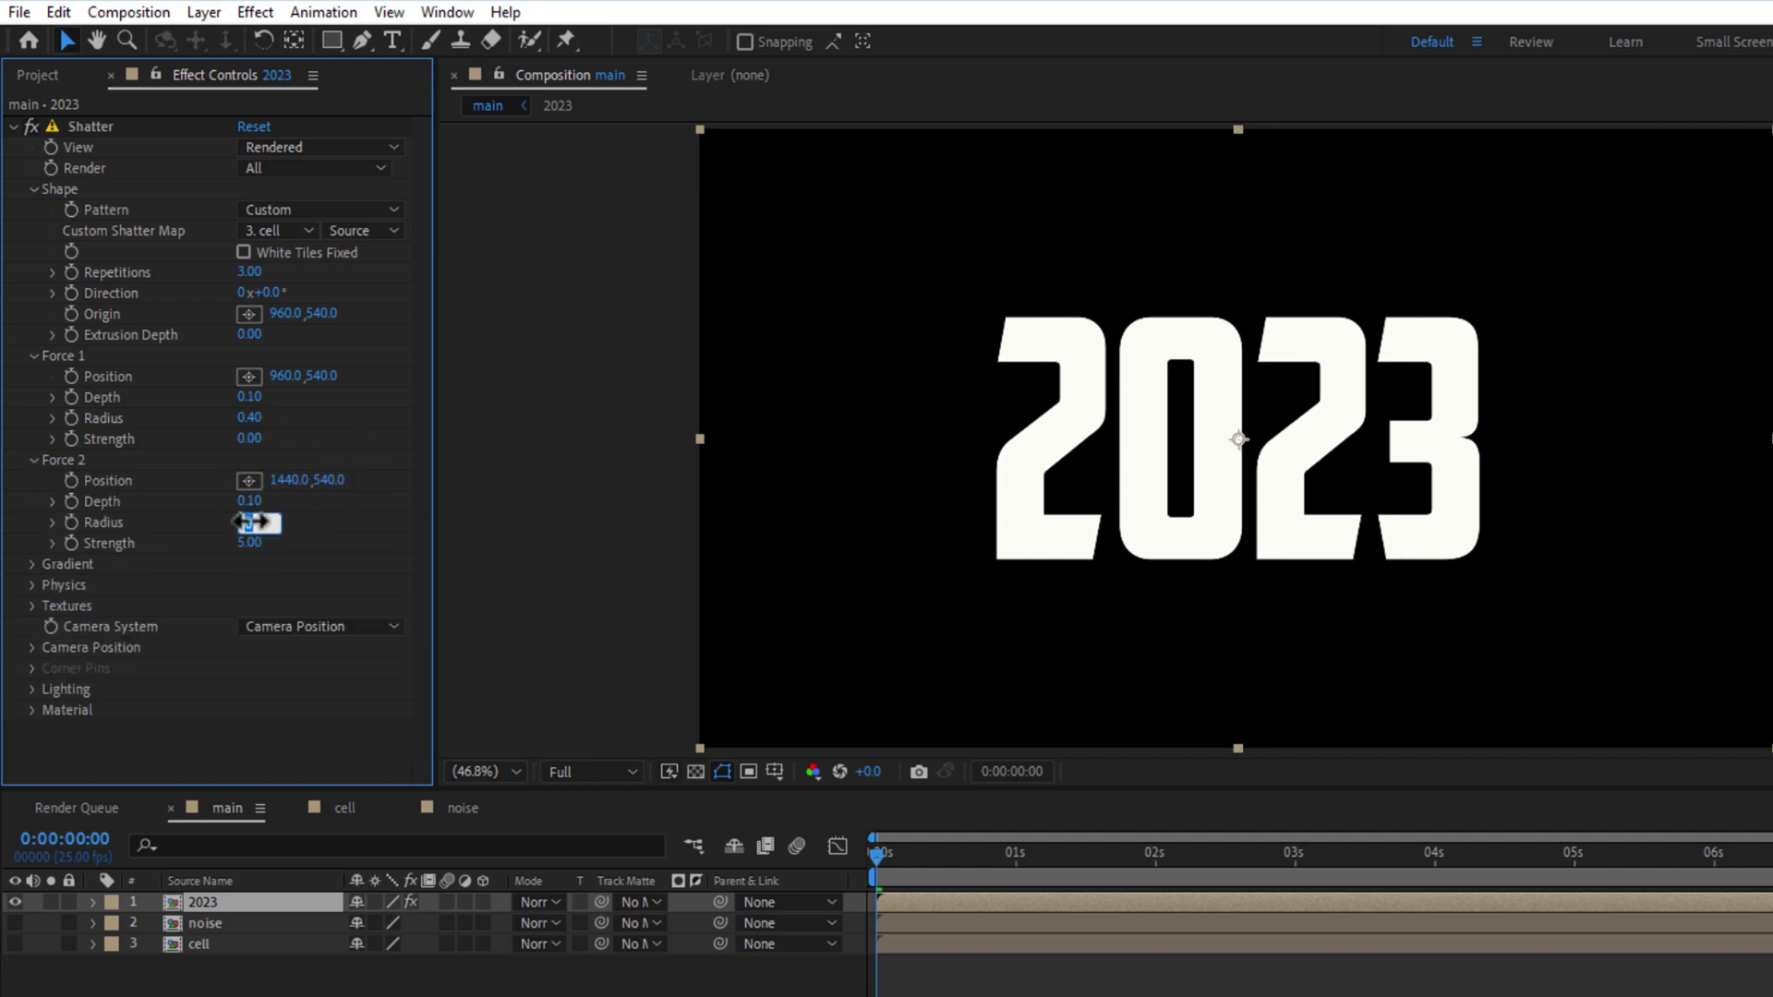
pyautogui.click(253, 542)
pyautogui.write('-0.1')
pyautogui.press('Return')
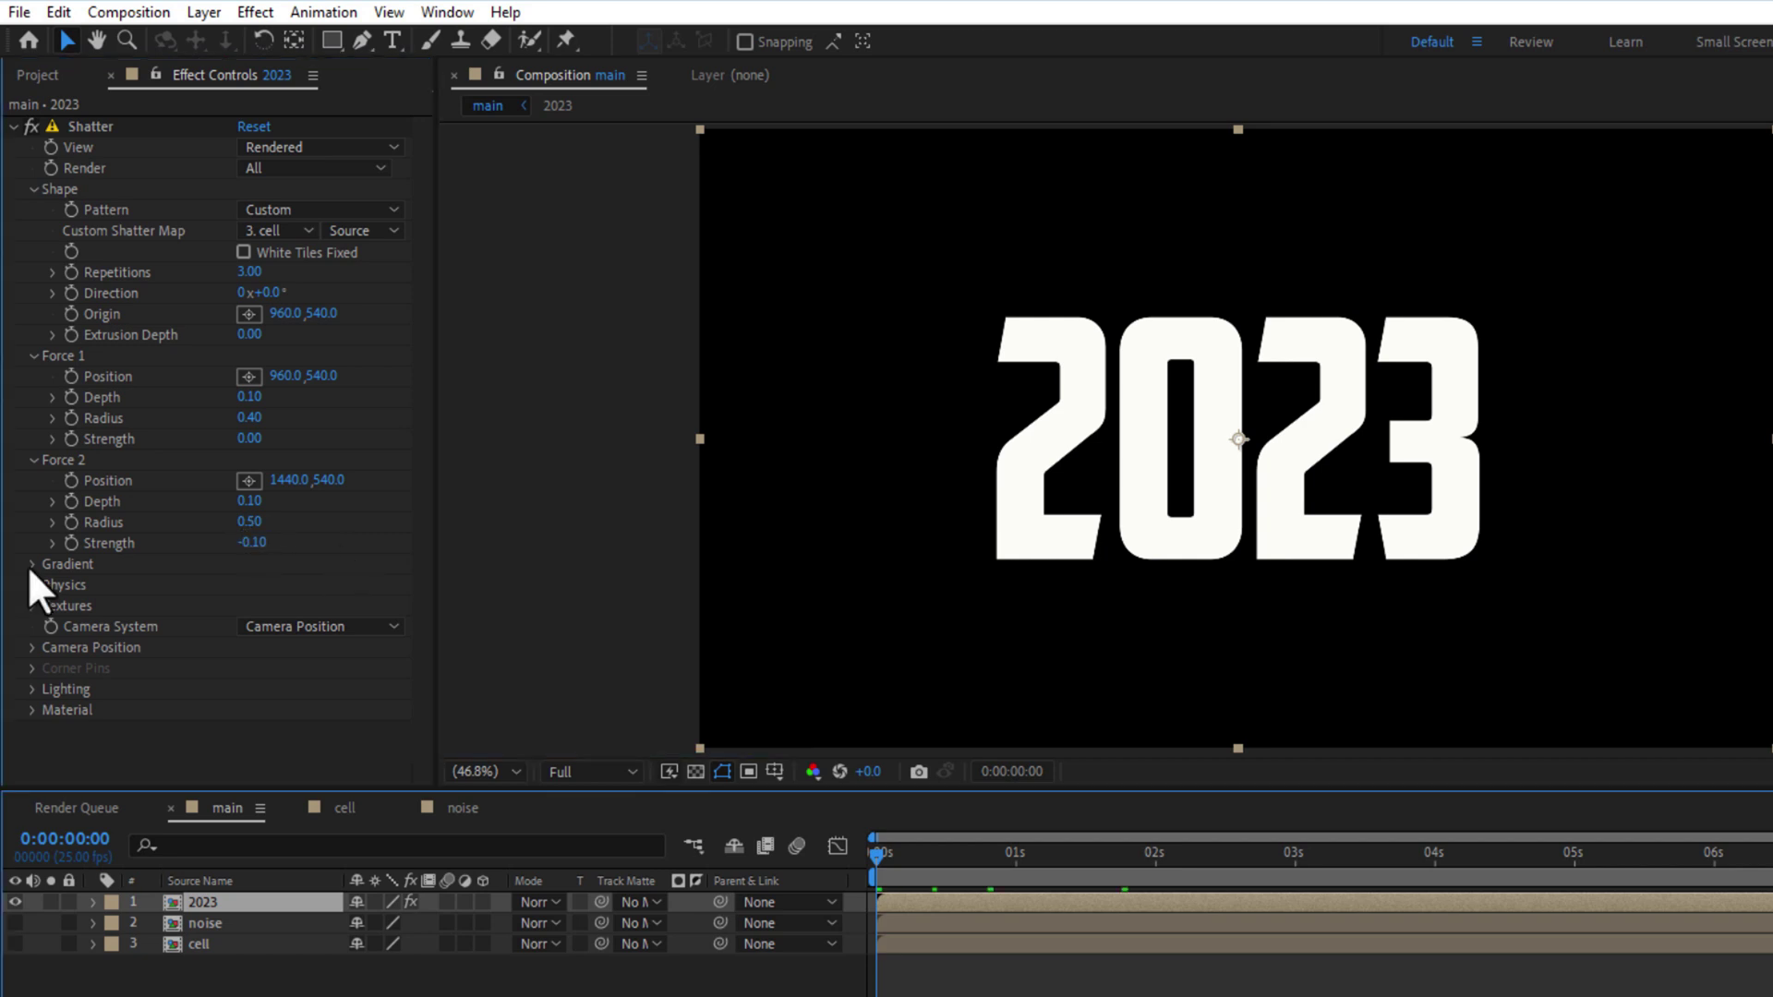
# - Use the noise layer as the gradient layer of the Shatter effect
pyautogui.click(33, 563)
pyautogui.click(277, 606)
pyautogui.click(324, 695)
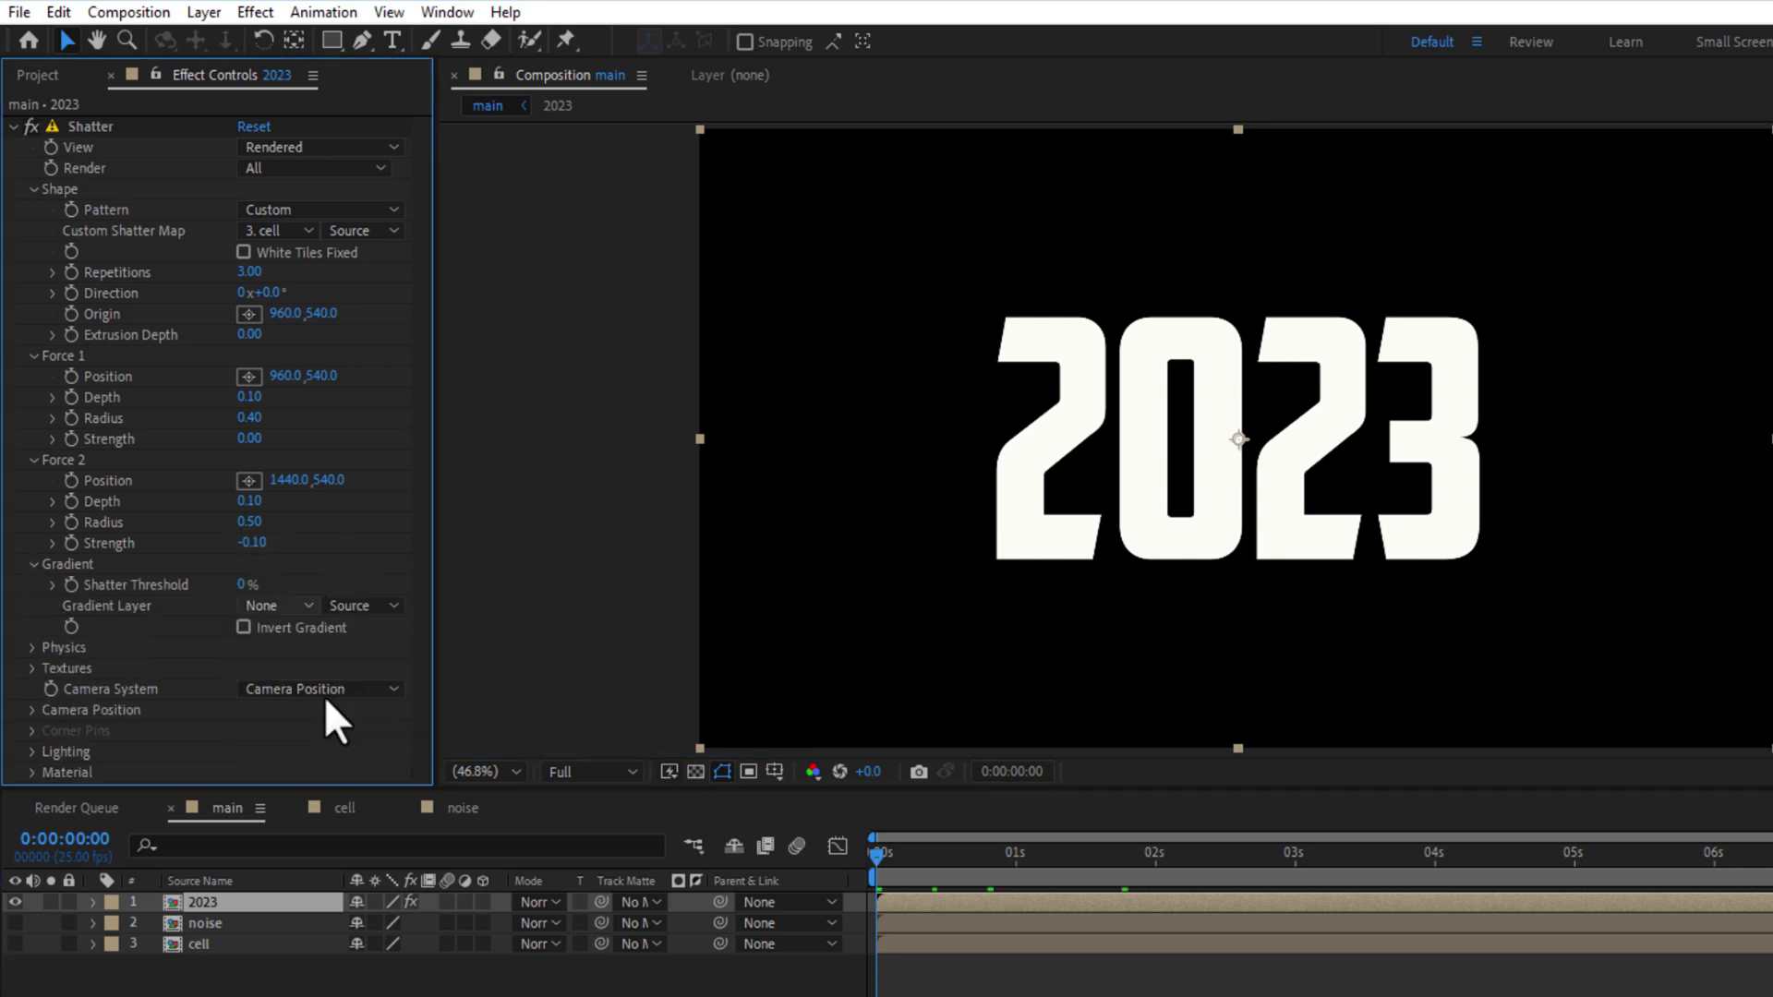
# - Set Shatter's physics to rotation speed 1, randomness 0.45 and gravity 0.10
pyautogui.click(31, 645)
pyautogui.click(249, 628)
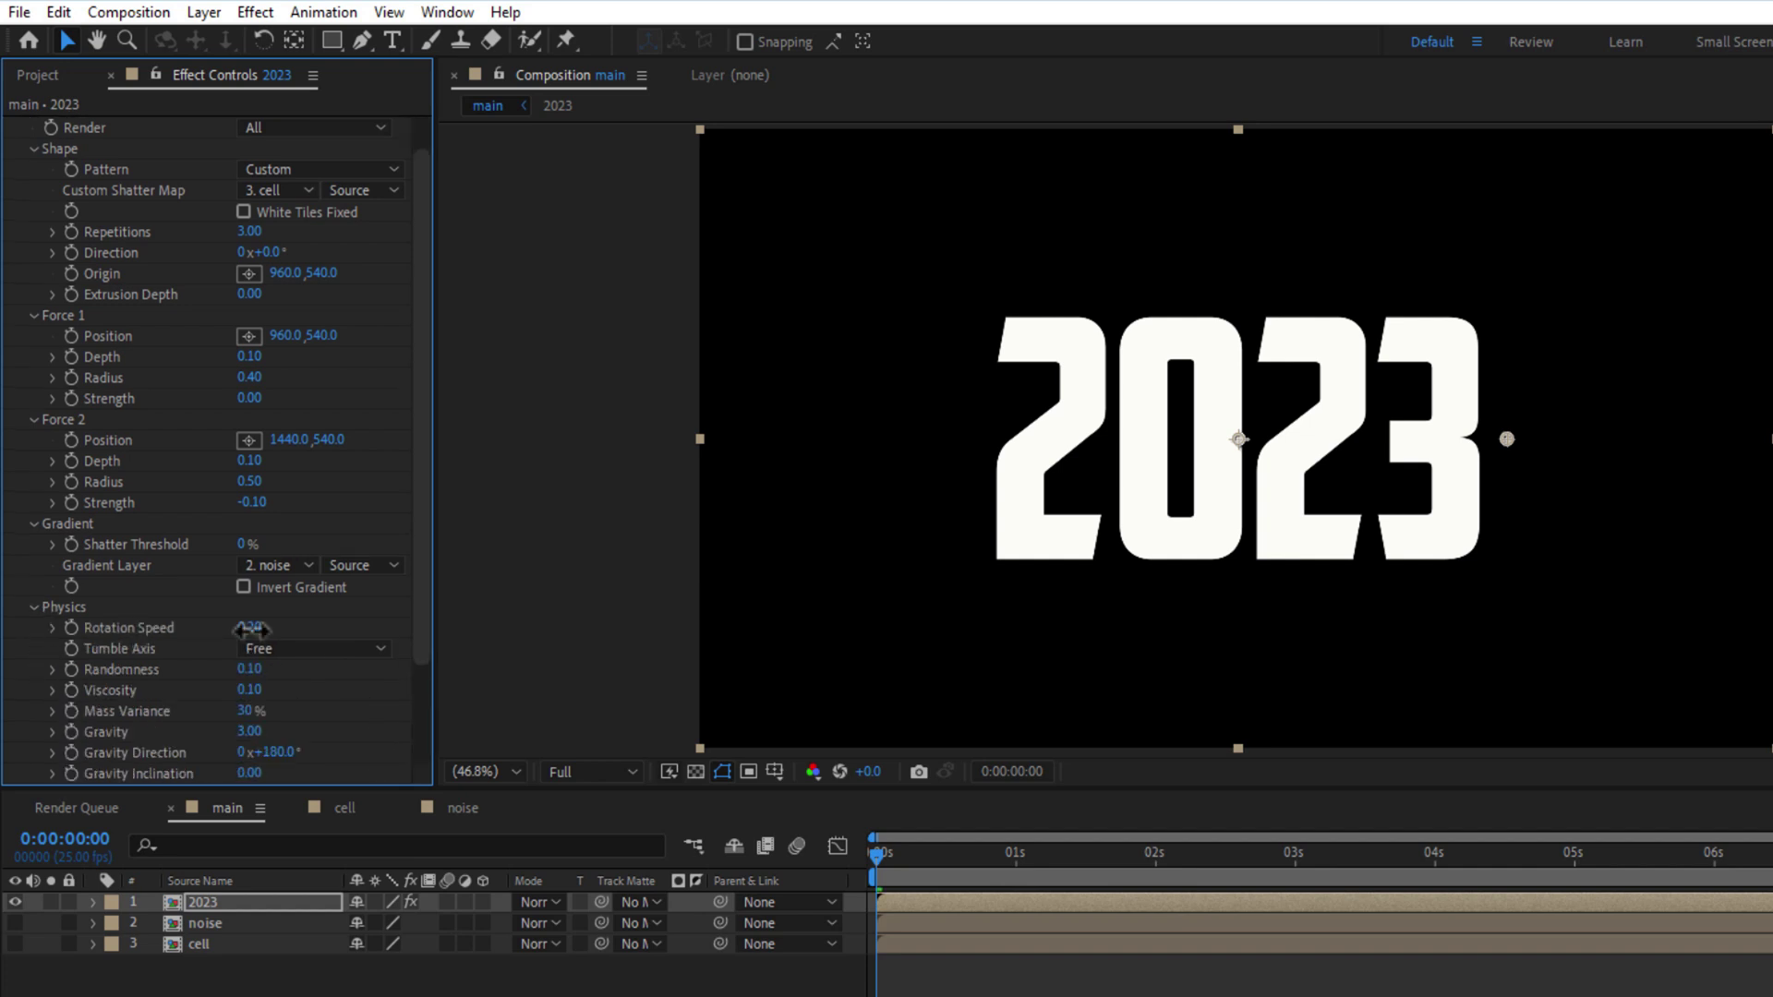
pyautogui.write('1')
pyautogui.press('Return')
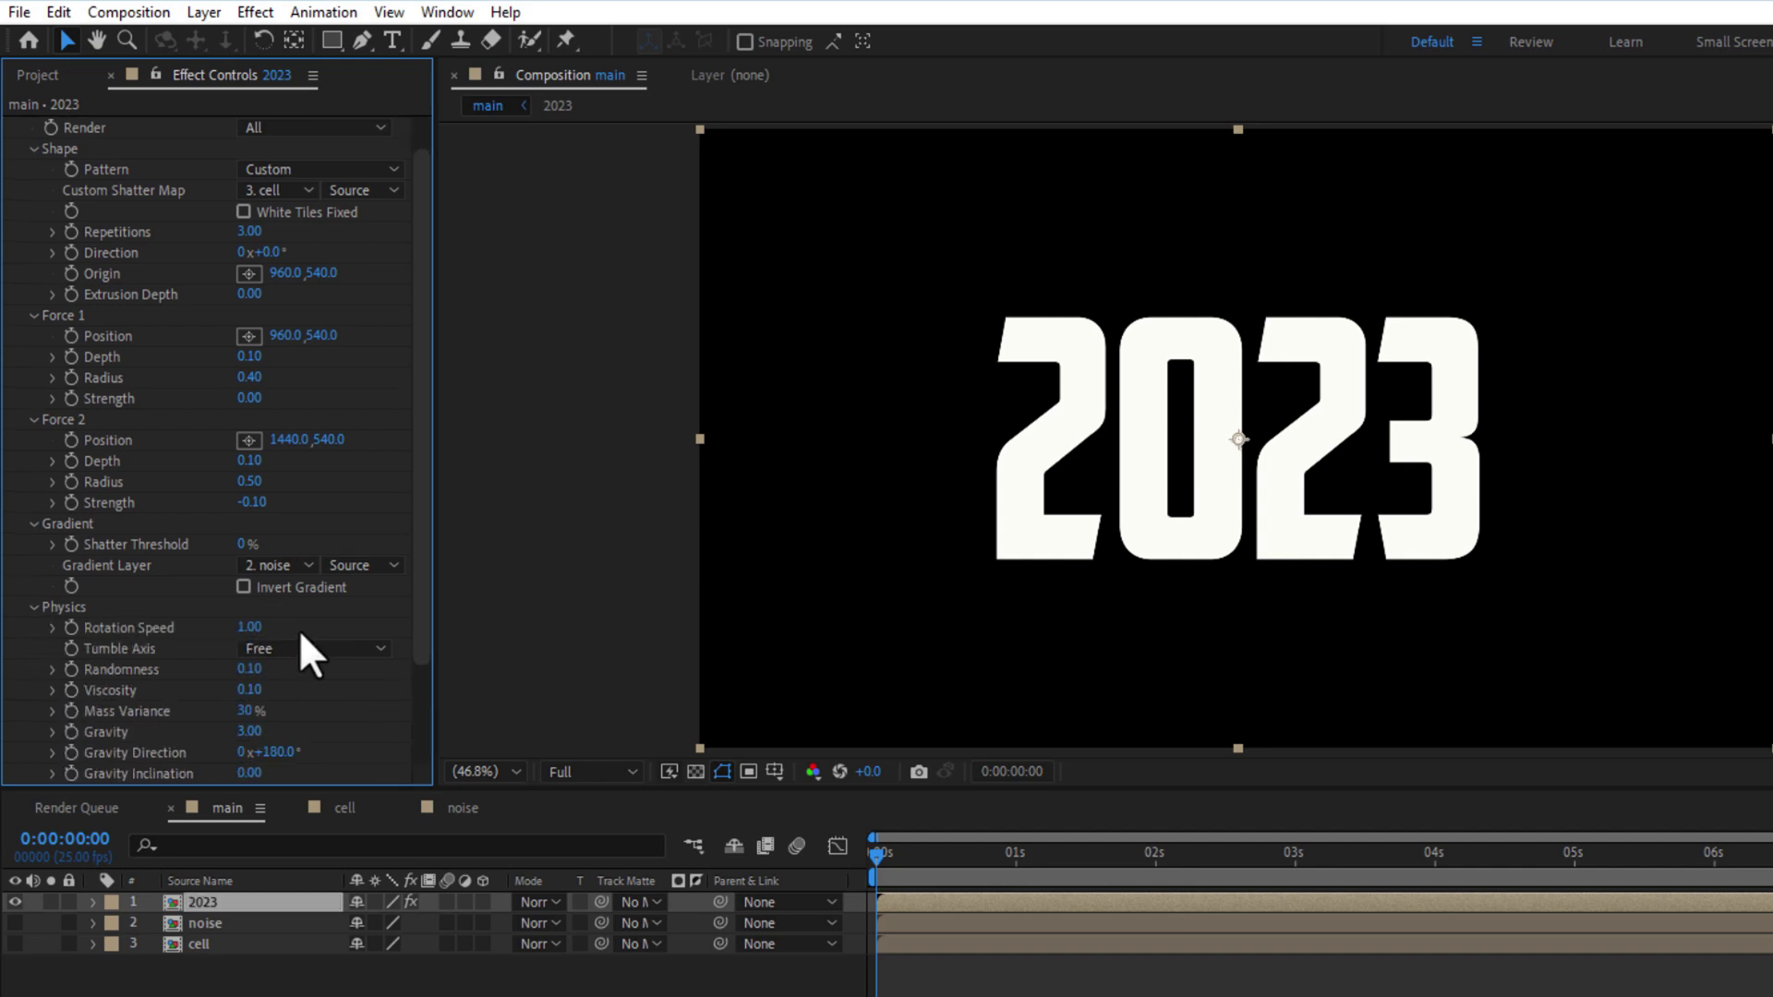
pyautogui.click(250, 668)
pyautogui.write('0.45')
pyautogui.press('Return')
pyautogui.click(250, 731)
pyautogui.write('0.1')
pyautogui.press('Return')
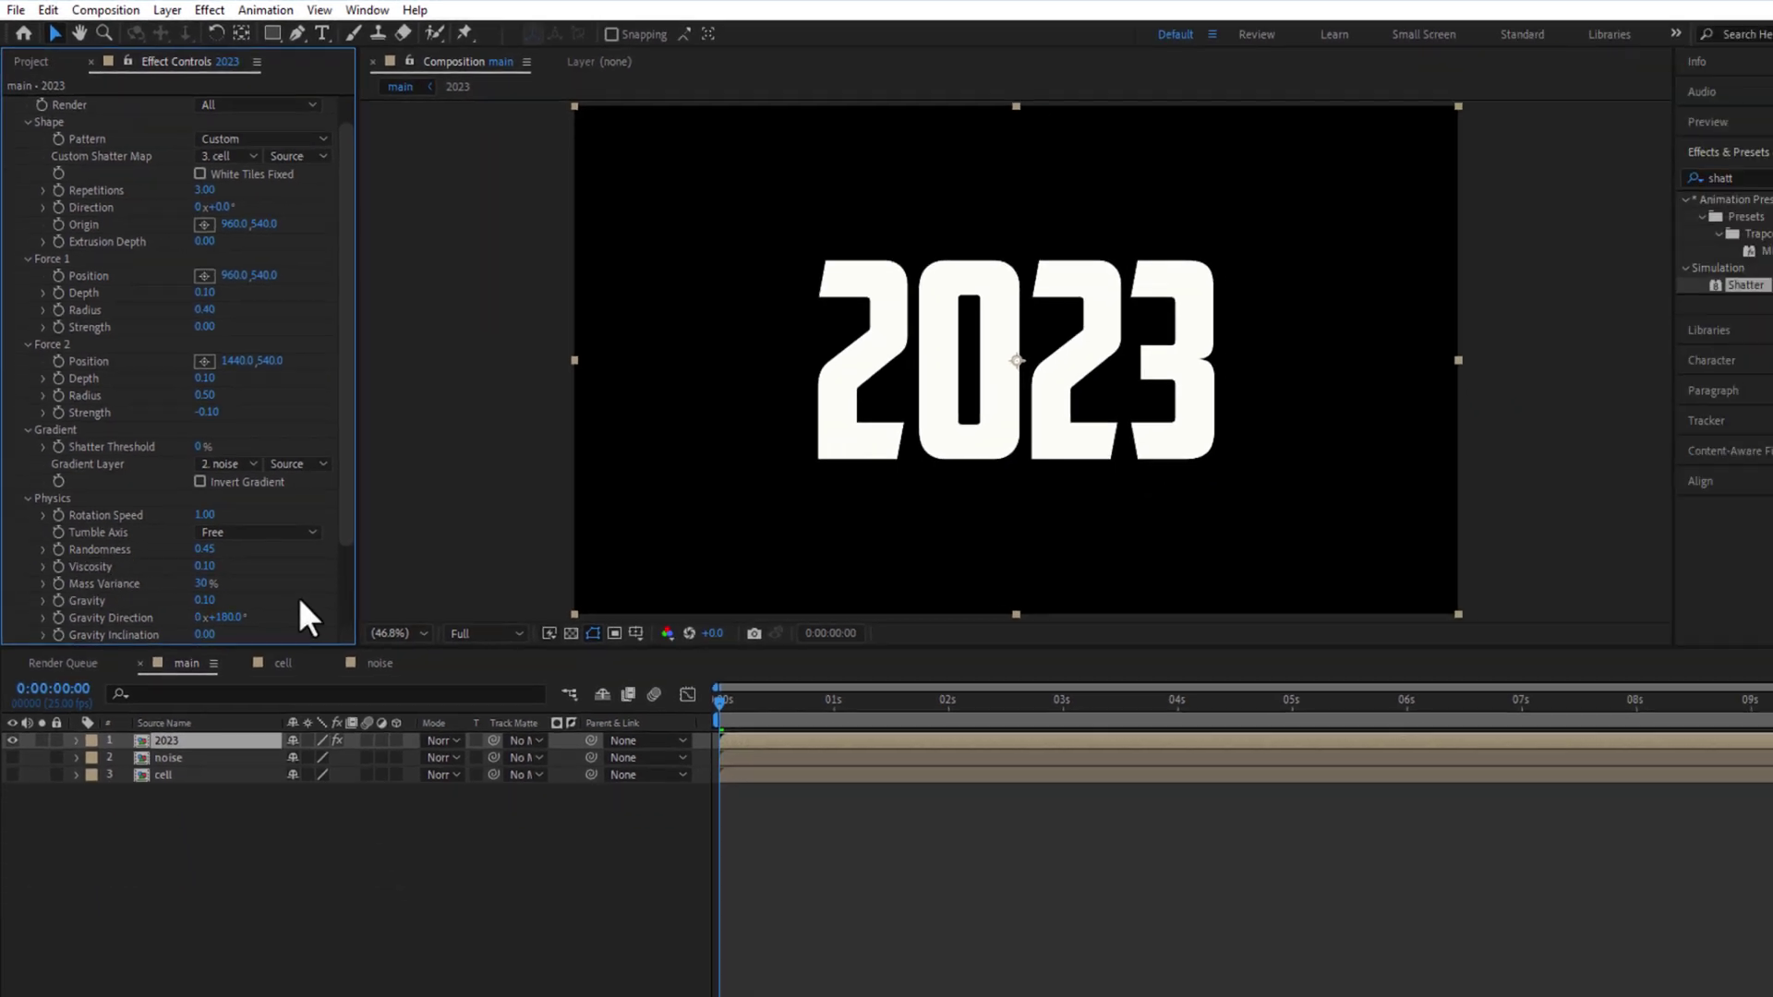
# - Animate the Shatter Threshold with keyframes from 0% at the start to 100% at 5 seconds
pyautogui.moveTo(421, 498); pyautogui.dragTo(421, 597)
pyautogui.click(56, 322)
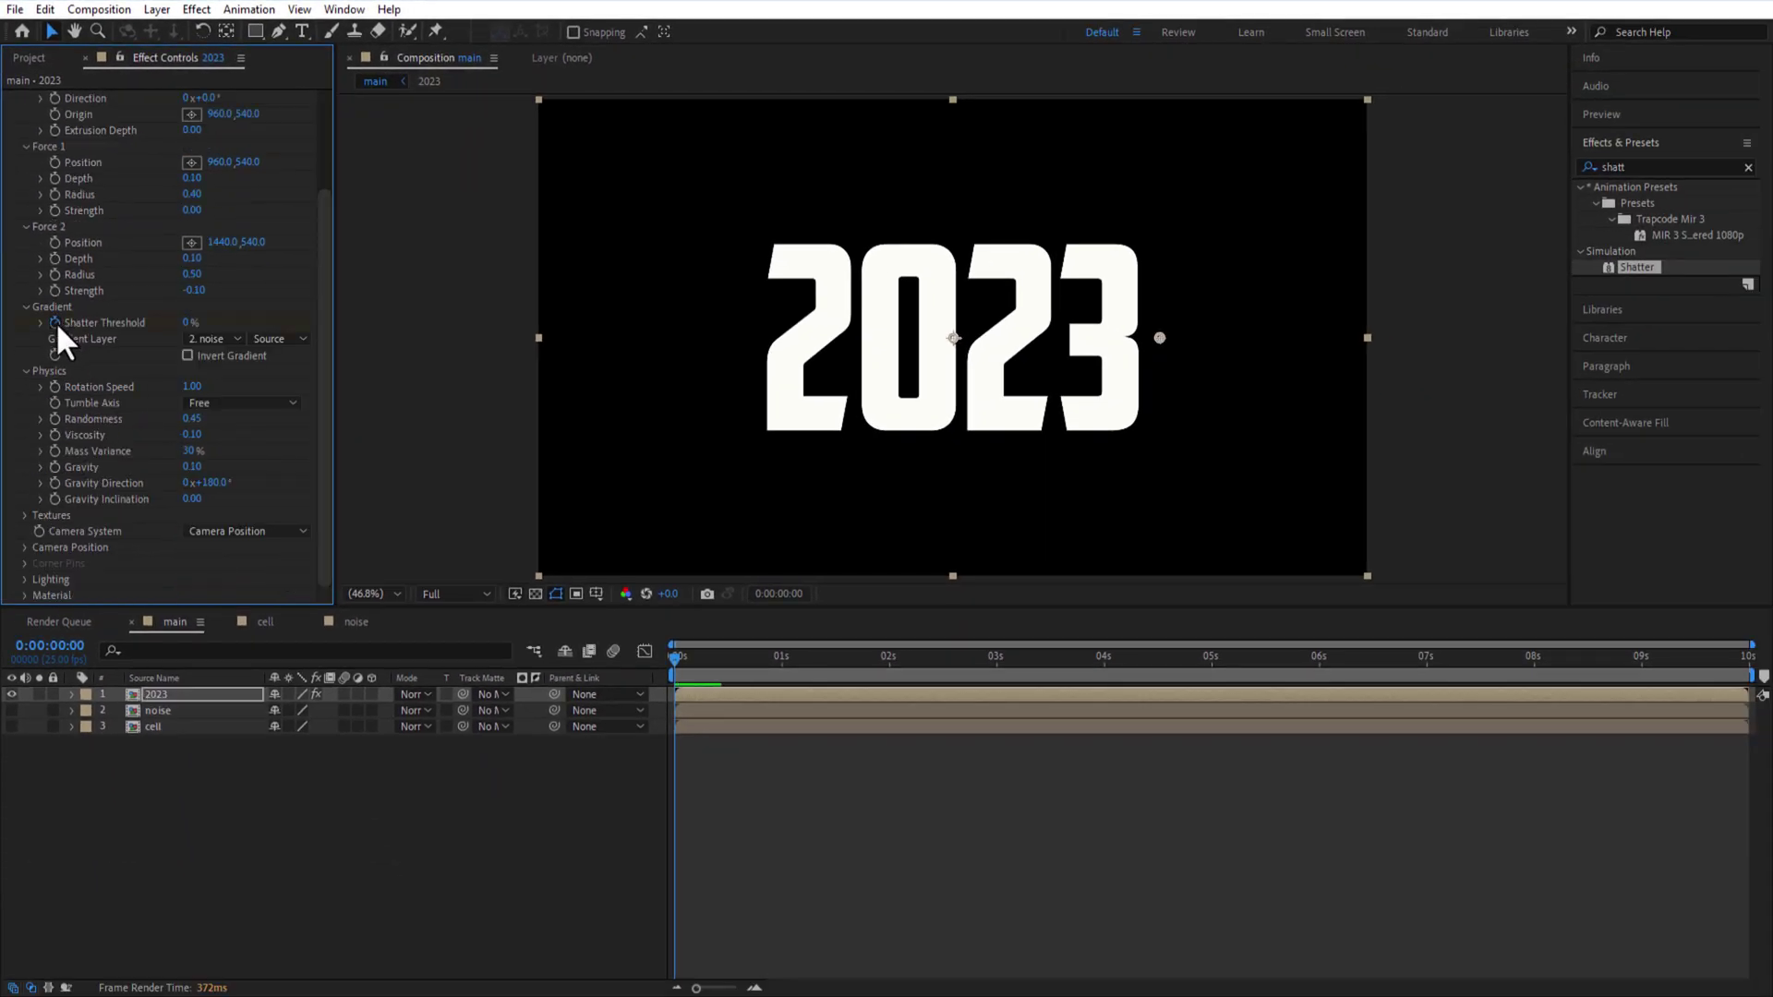
pyautogui.moveTo(684, 657); pyautogui.dragTo(1211, 657)
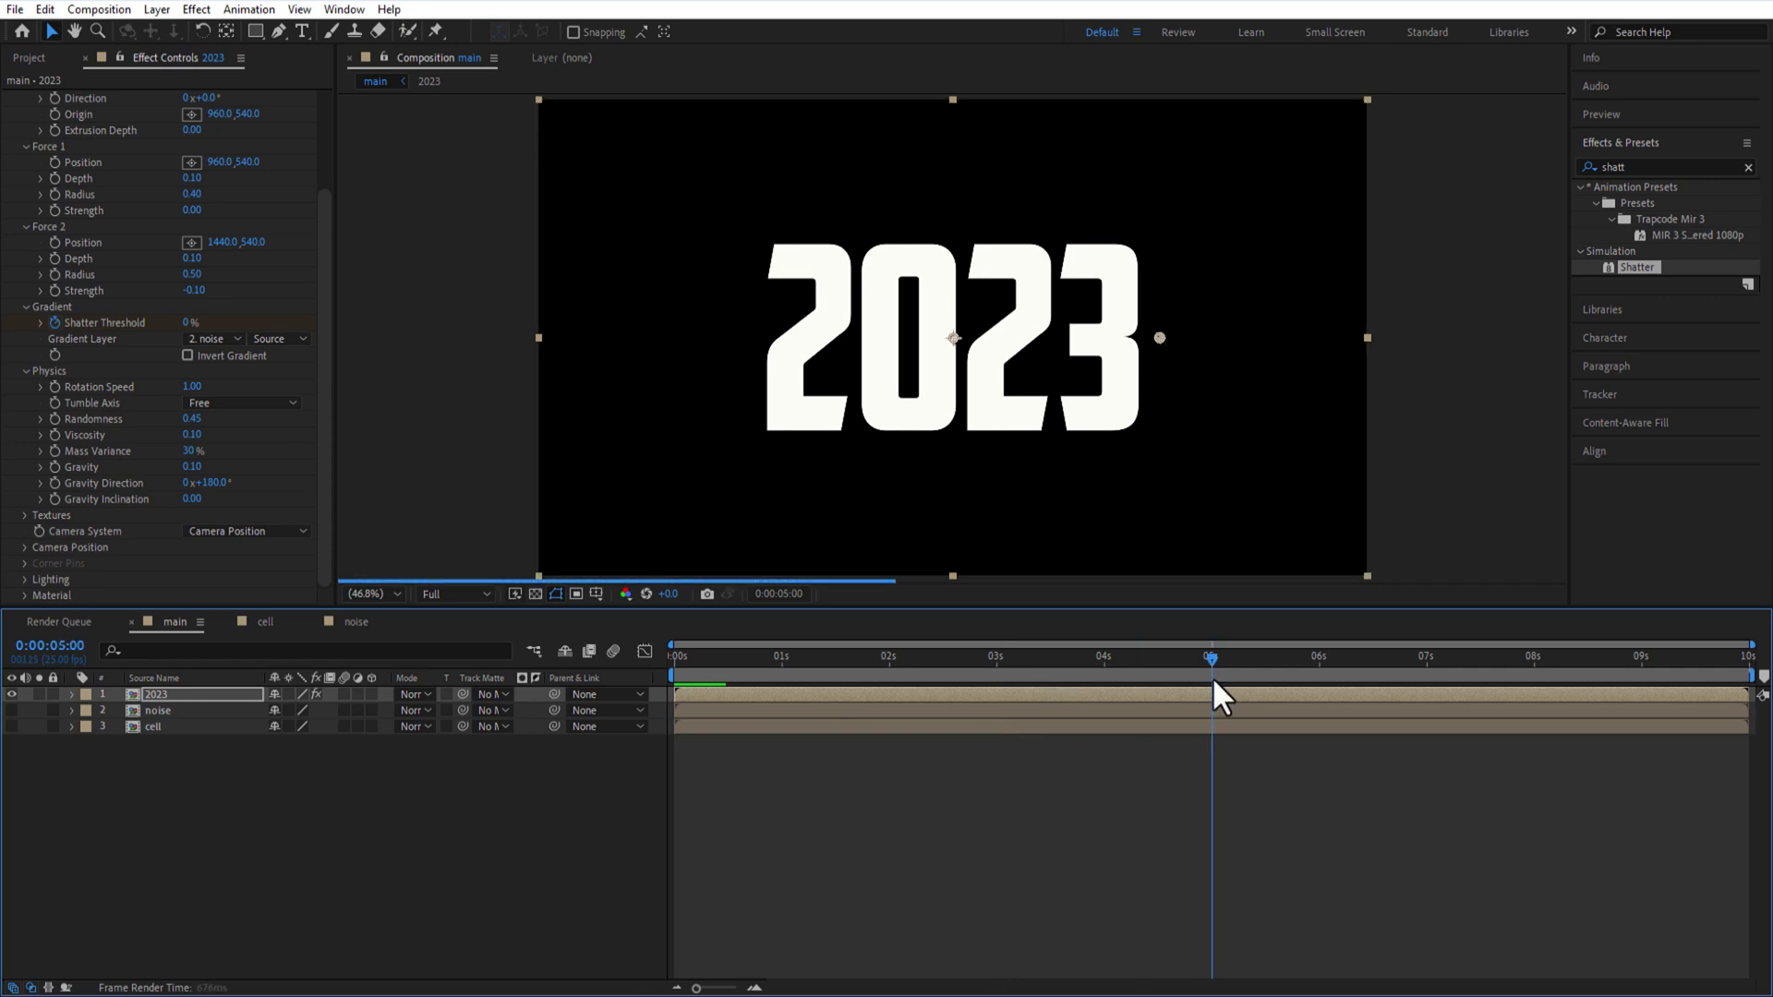
pyautogui.click(190, 322)
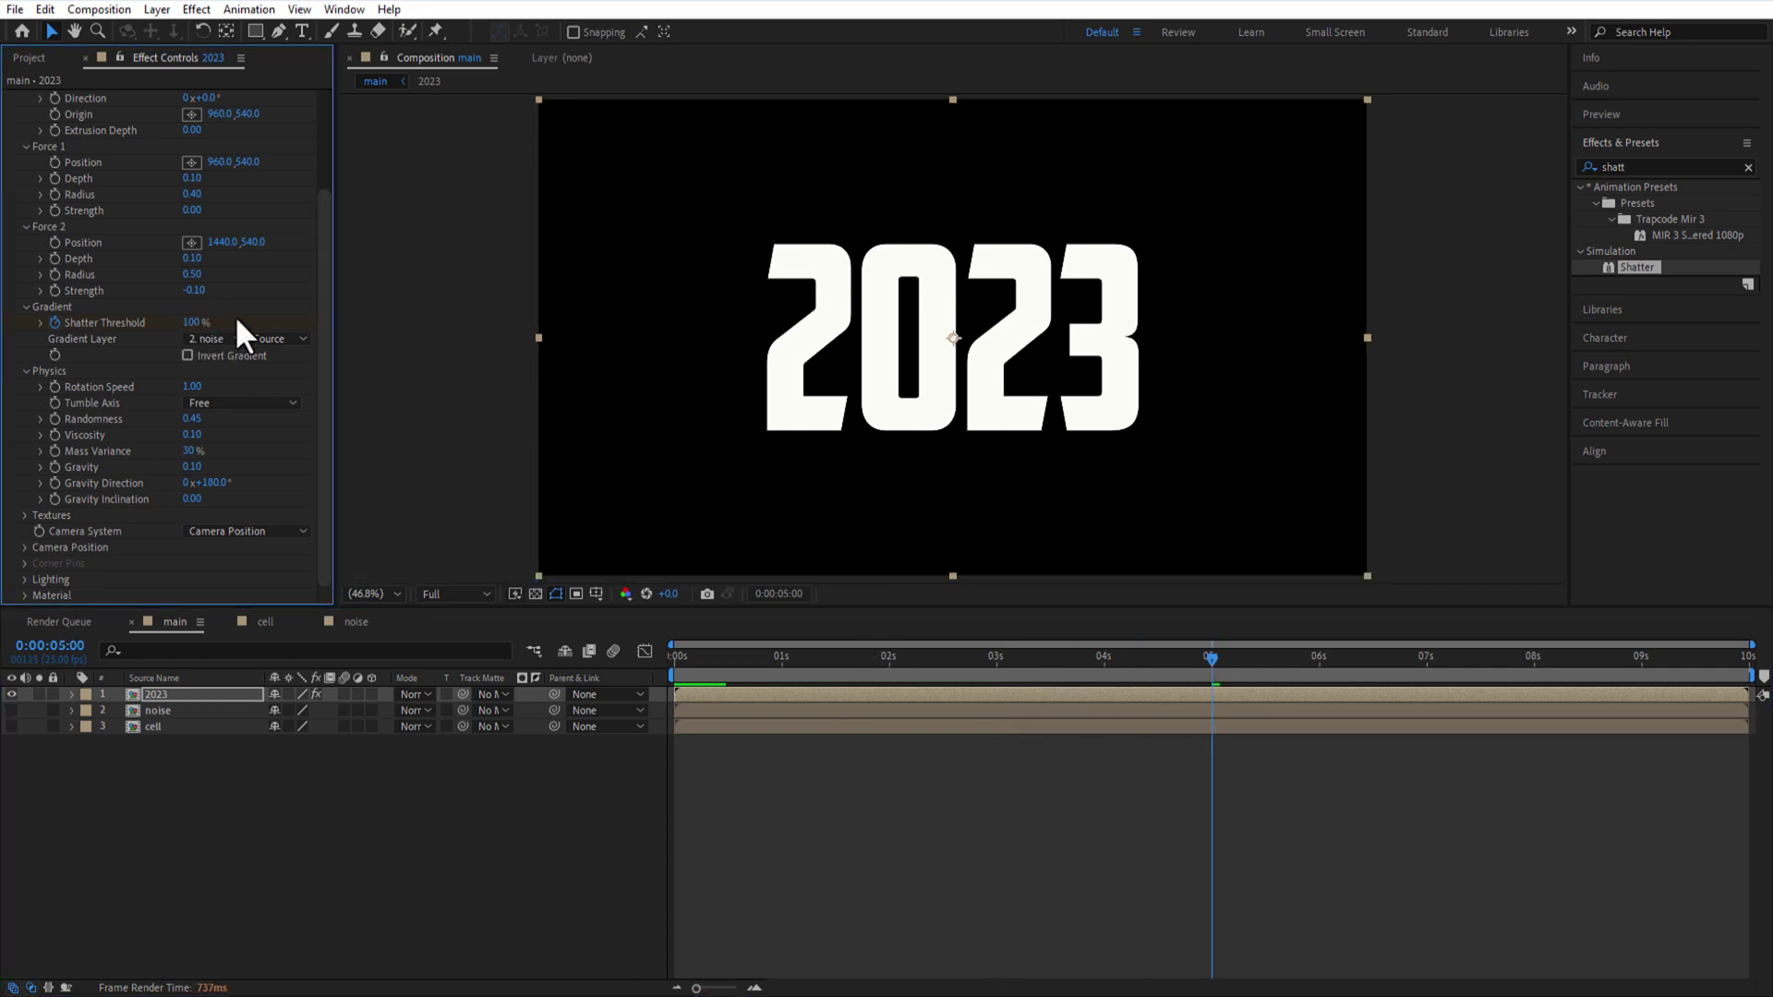
# - Preview the shatter to about 3 seconds and move Force 2's position to the frame's bottom centre, about 1003, 1082
pyautogui.click(551, 842)
pyautogui.press('space')
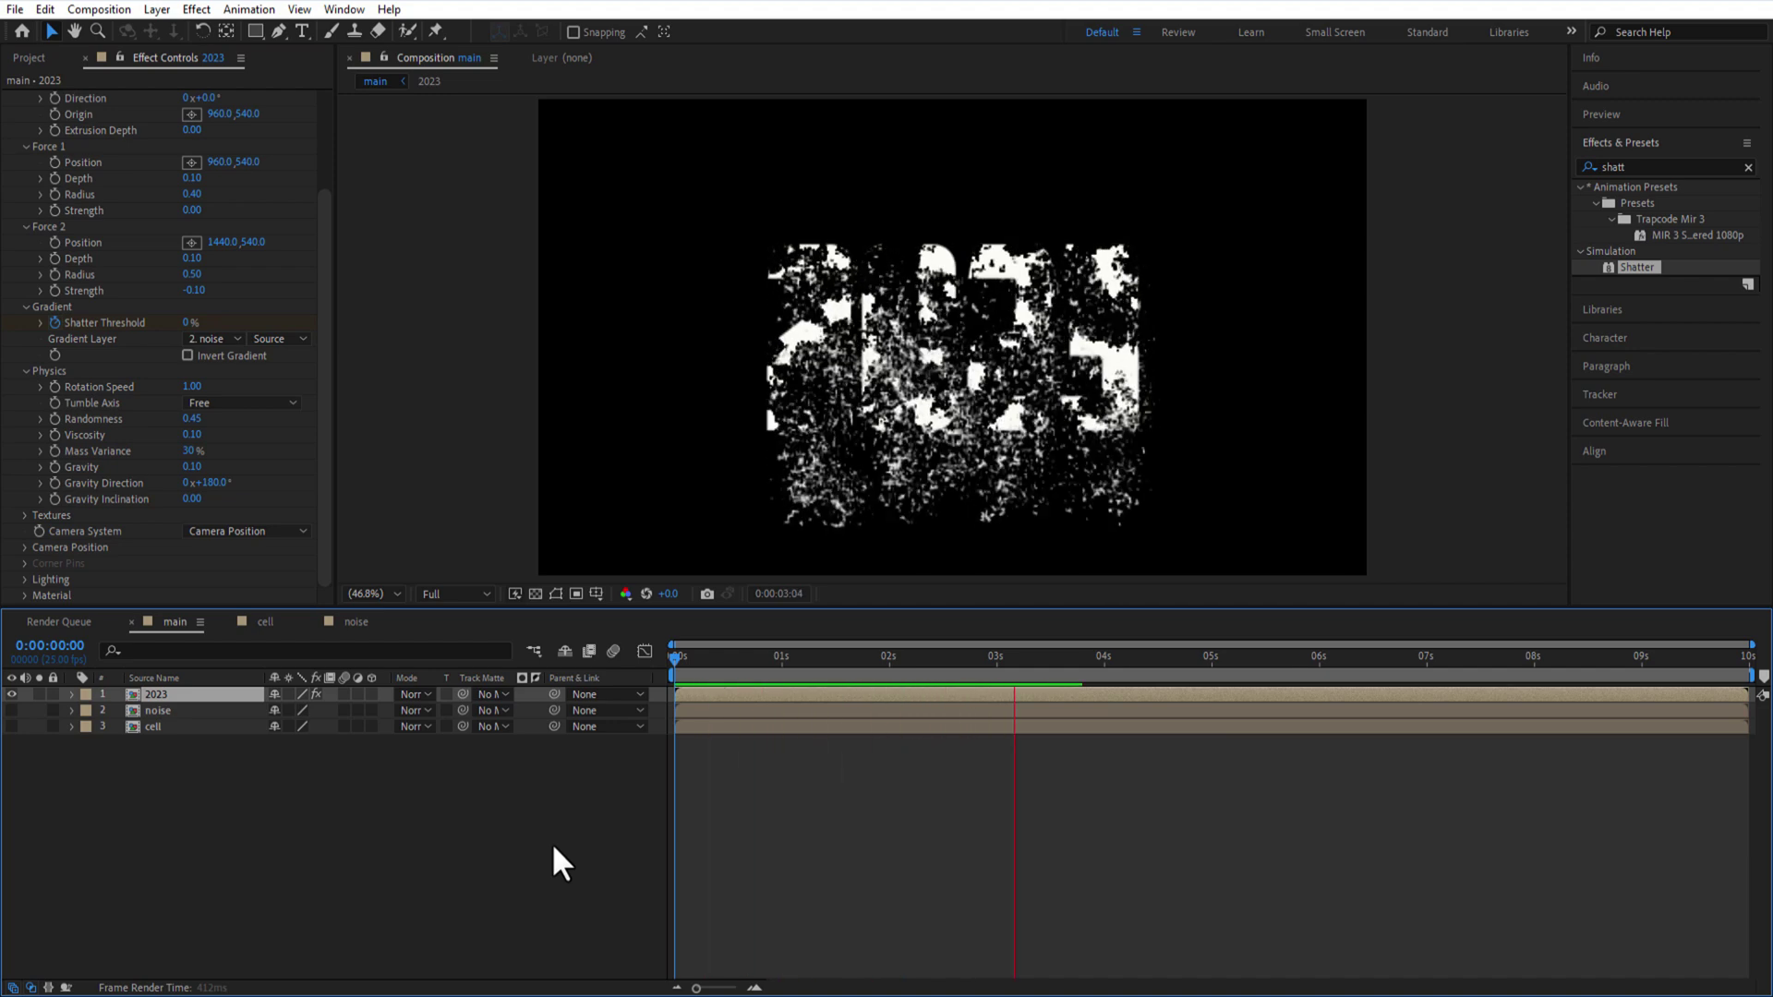
pyautogui.press('space')
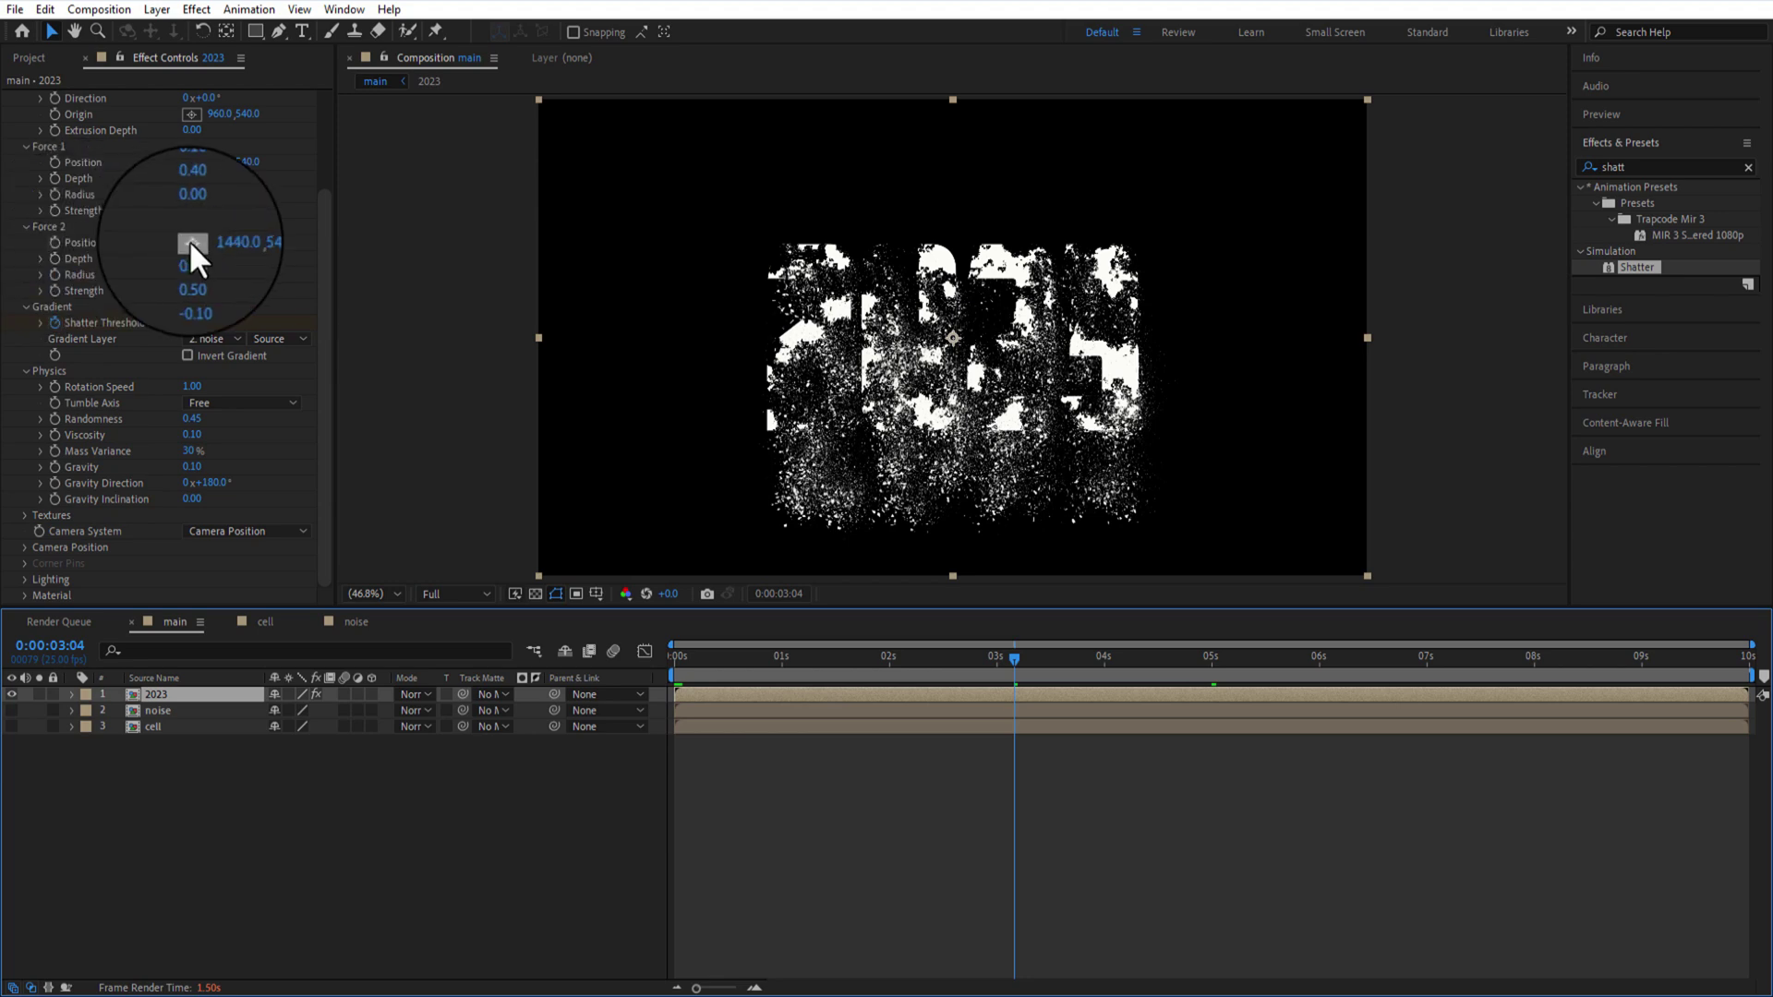
pyautogui.click(191, 242)
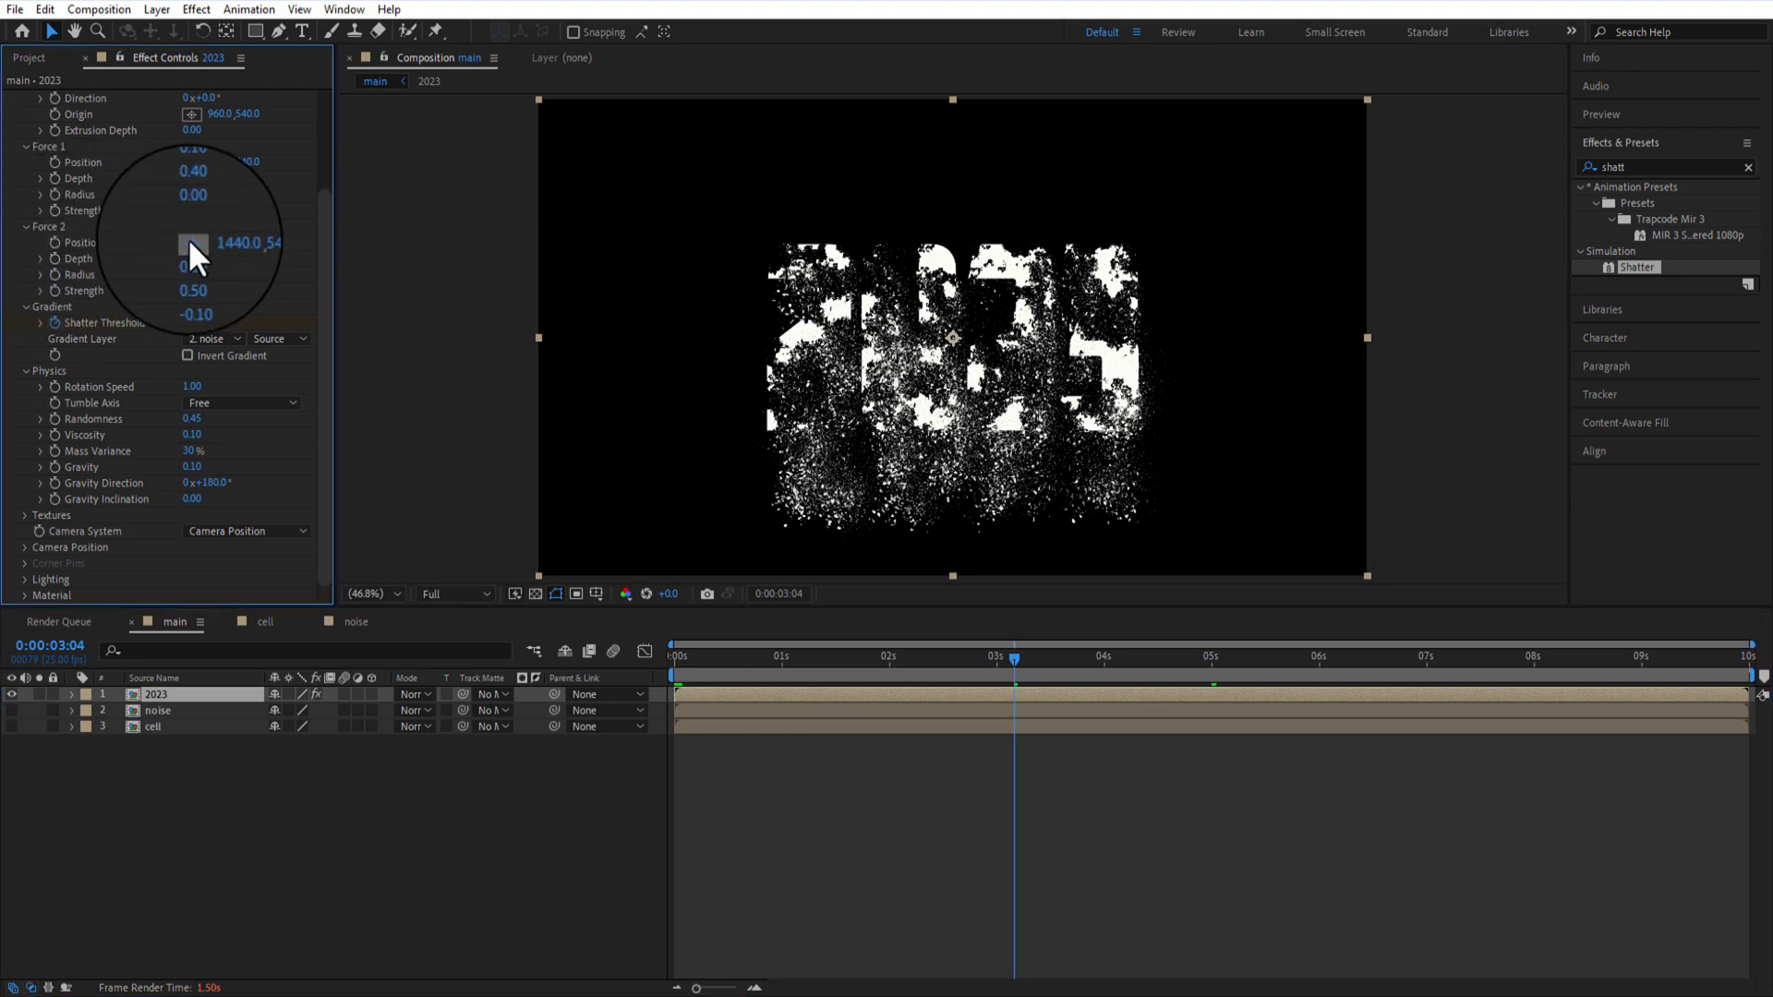
pyautogui.click(971, 575)
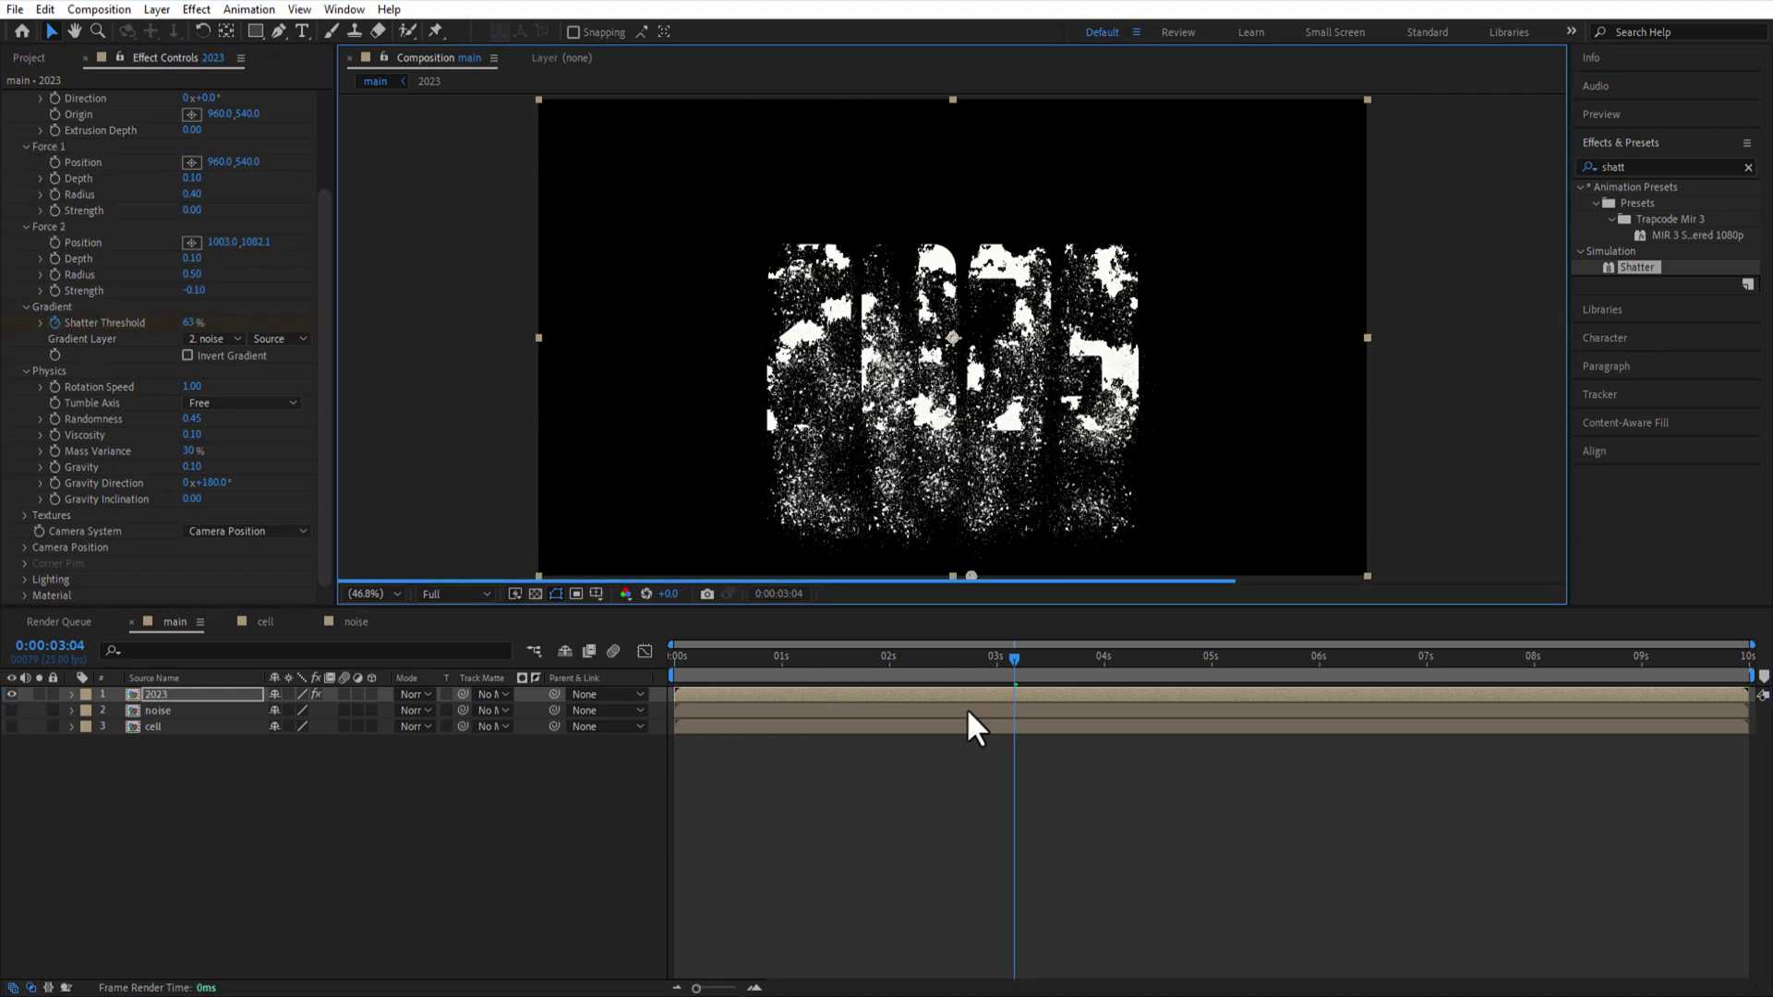
# - Pre-compose the 2023, noise and cell layers together into a composition named "2023 dust"
pyautogui.click(157, 726)
pyautogui.keyDown('ctrl'); pyautogui.click(163, 709); pyautogui.keyUp('ctrl')
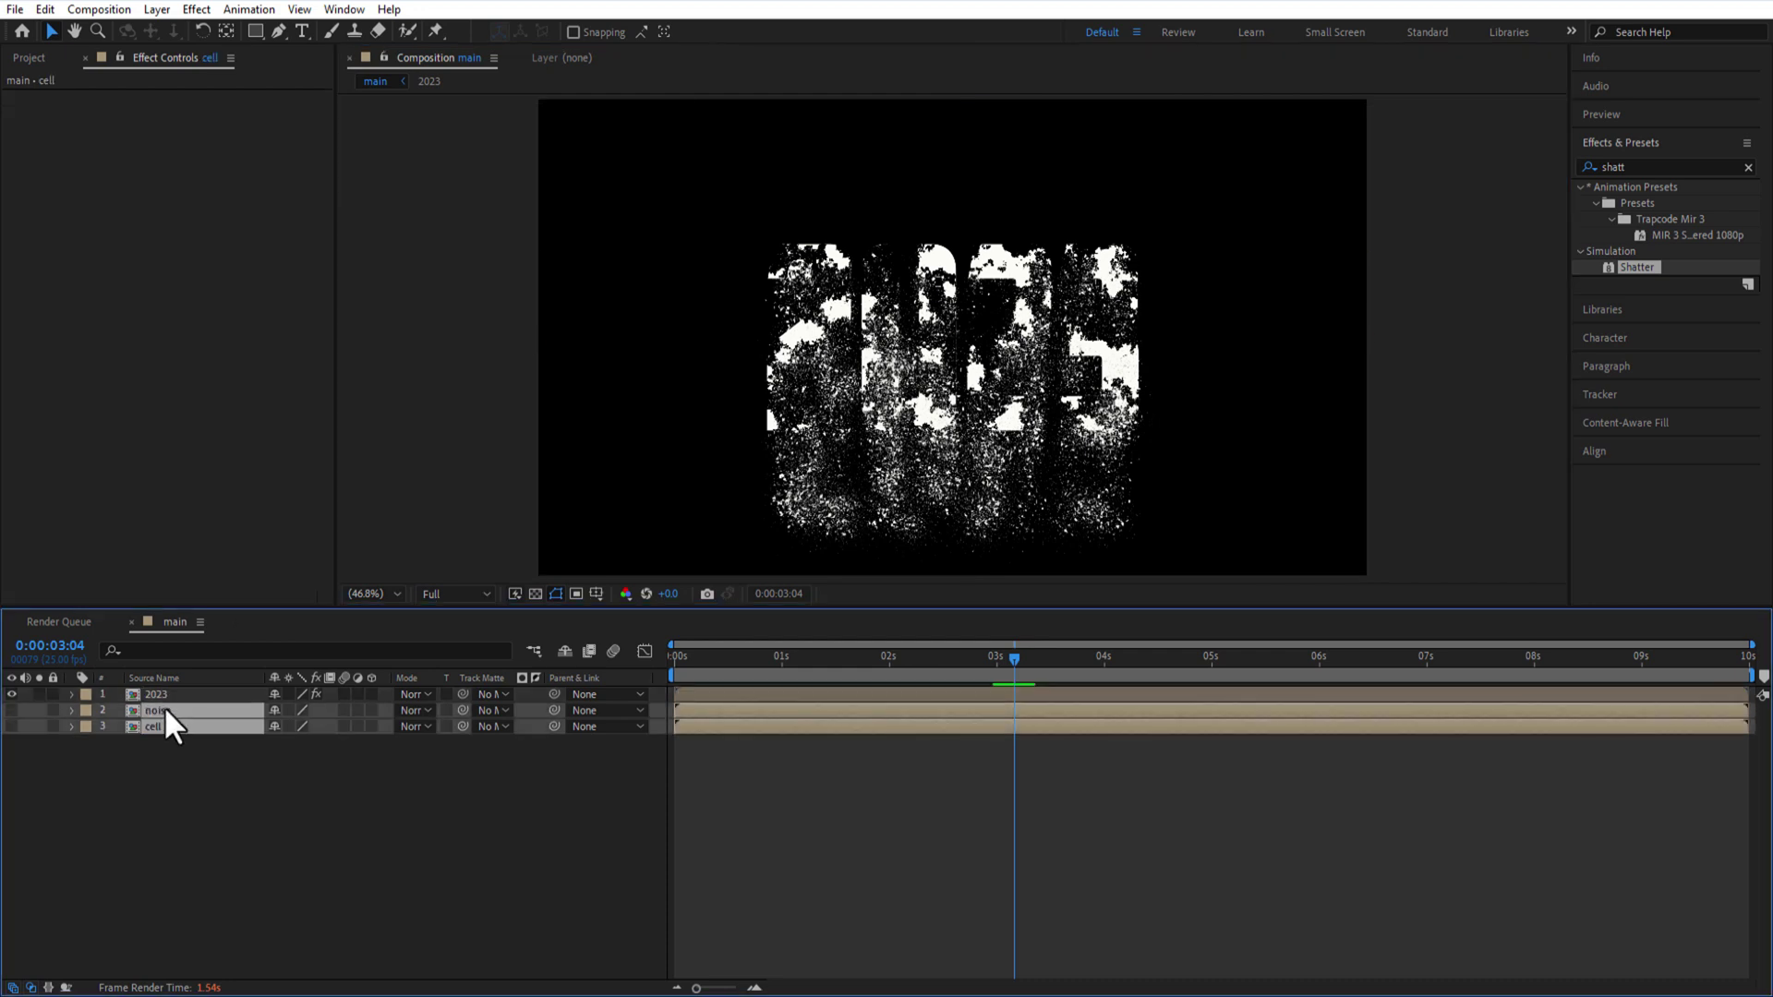
pyautogui.keyDown('ctrl'); pyautogui.click(180, 696); pyautogui.keyUp('ctrl')
pyautogui.rightClick(166, 691)
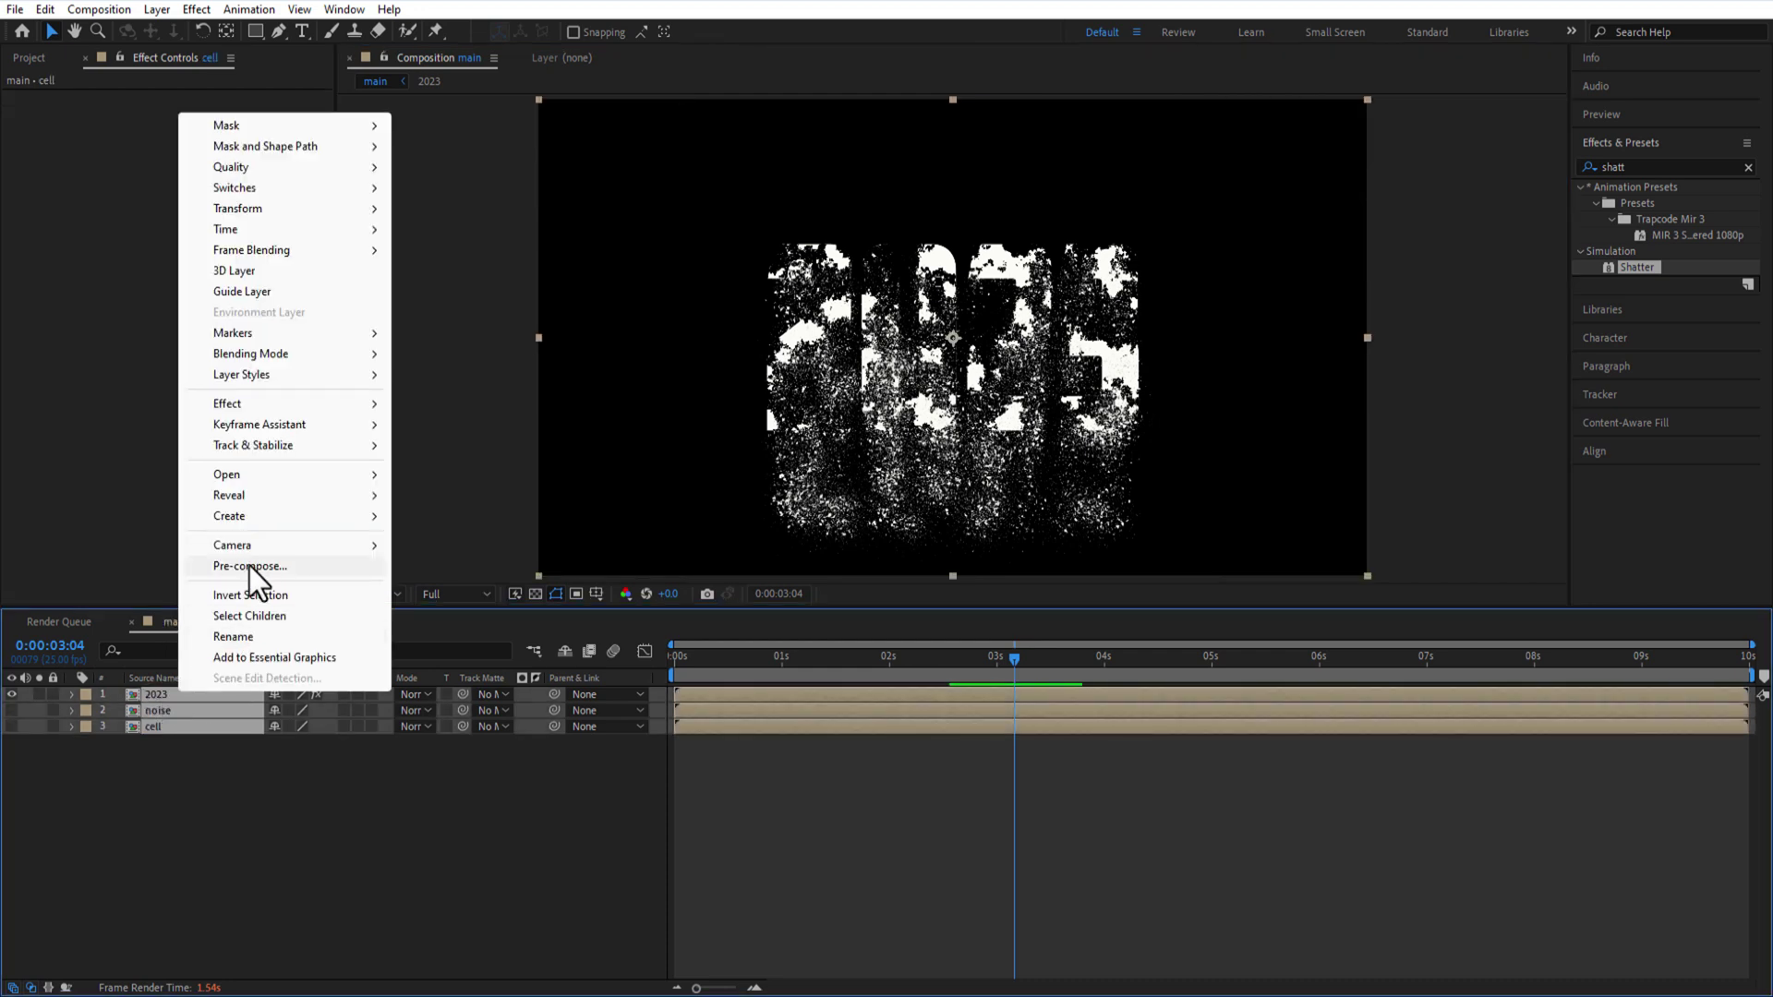
pyautogui.click(250, 568)
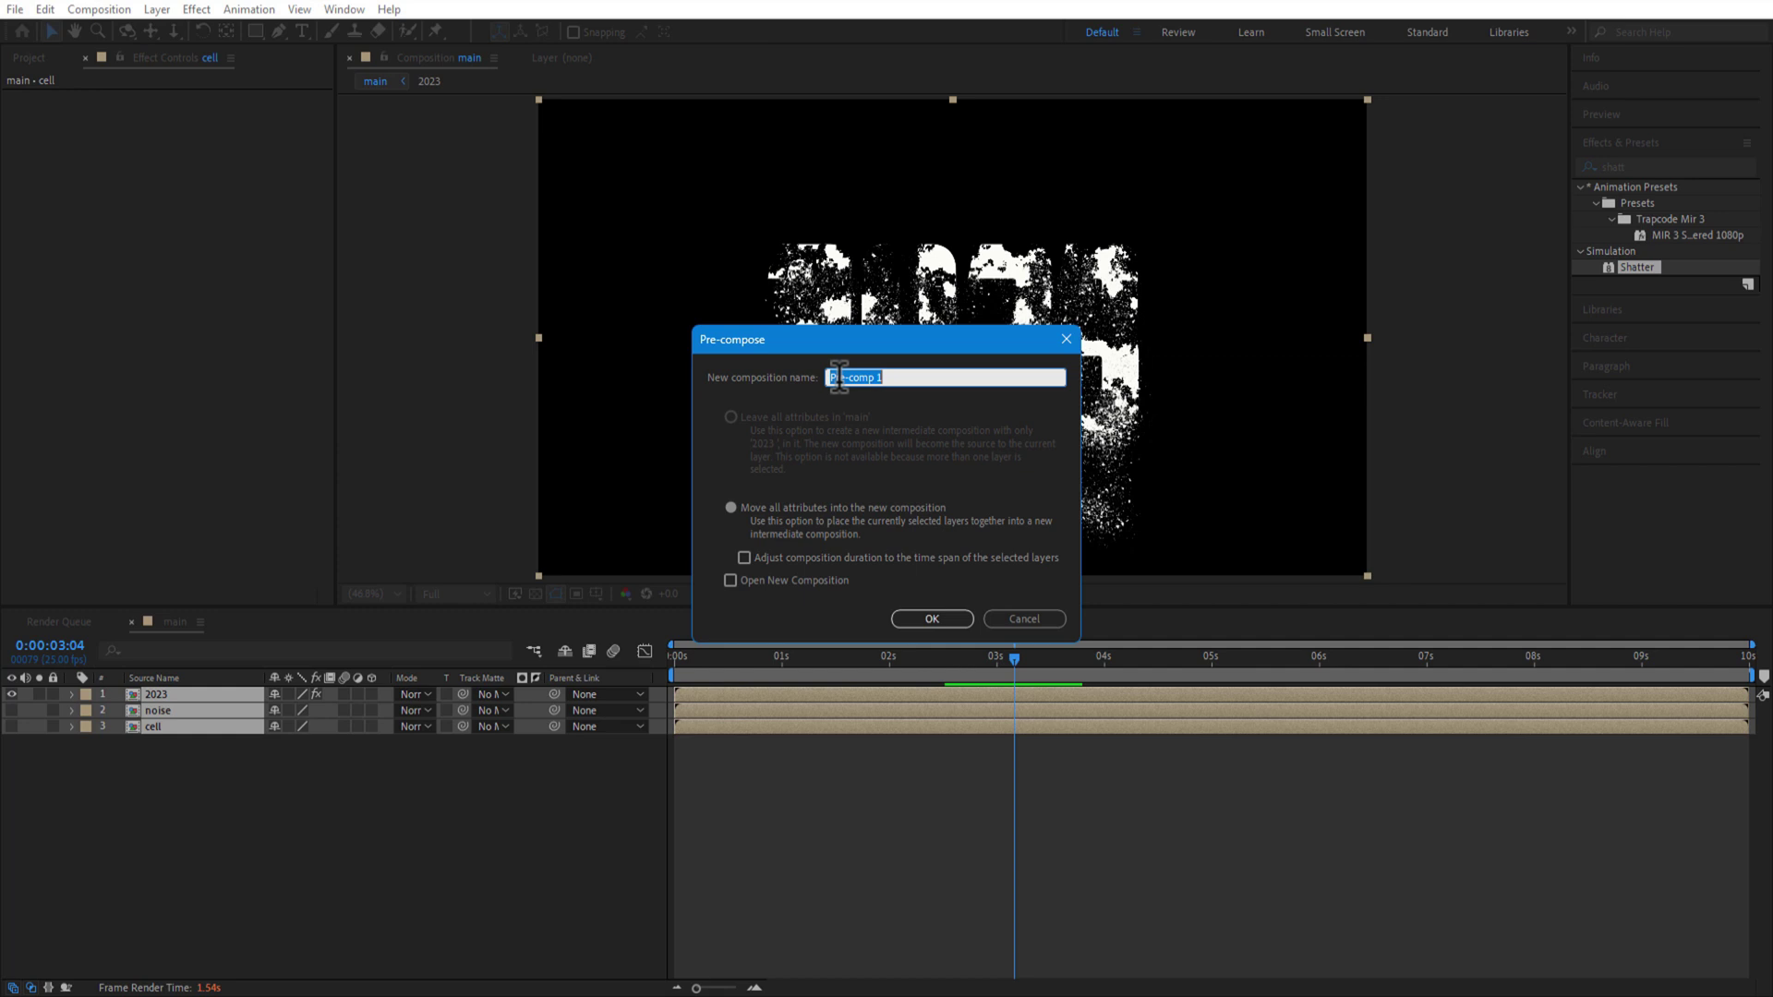
pyautogui.write('2023 dust')
pyautogui.click(932, 619)
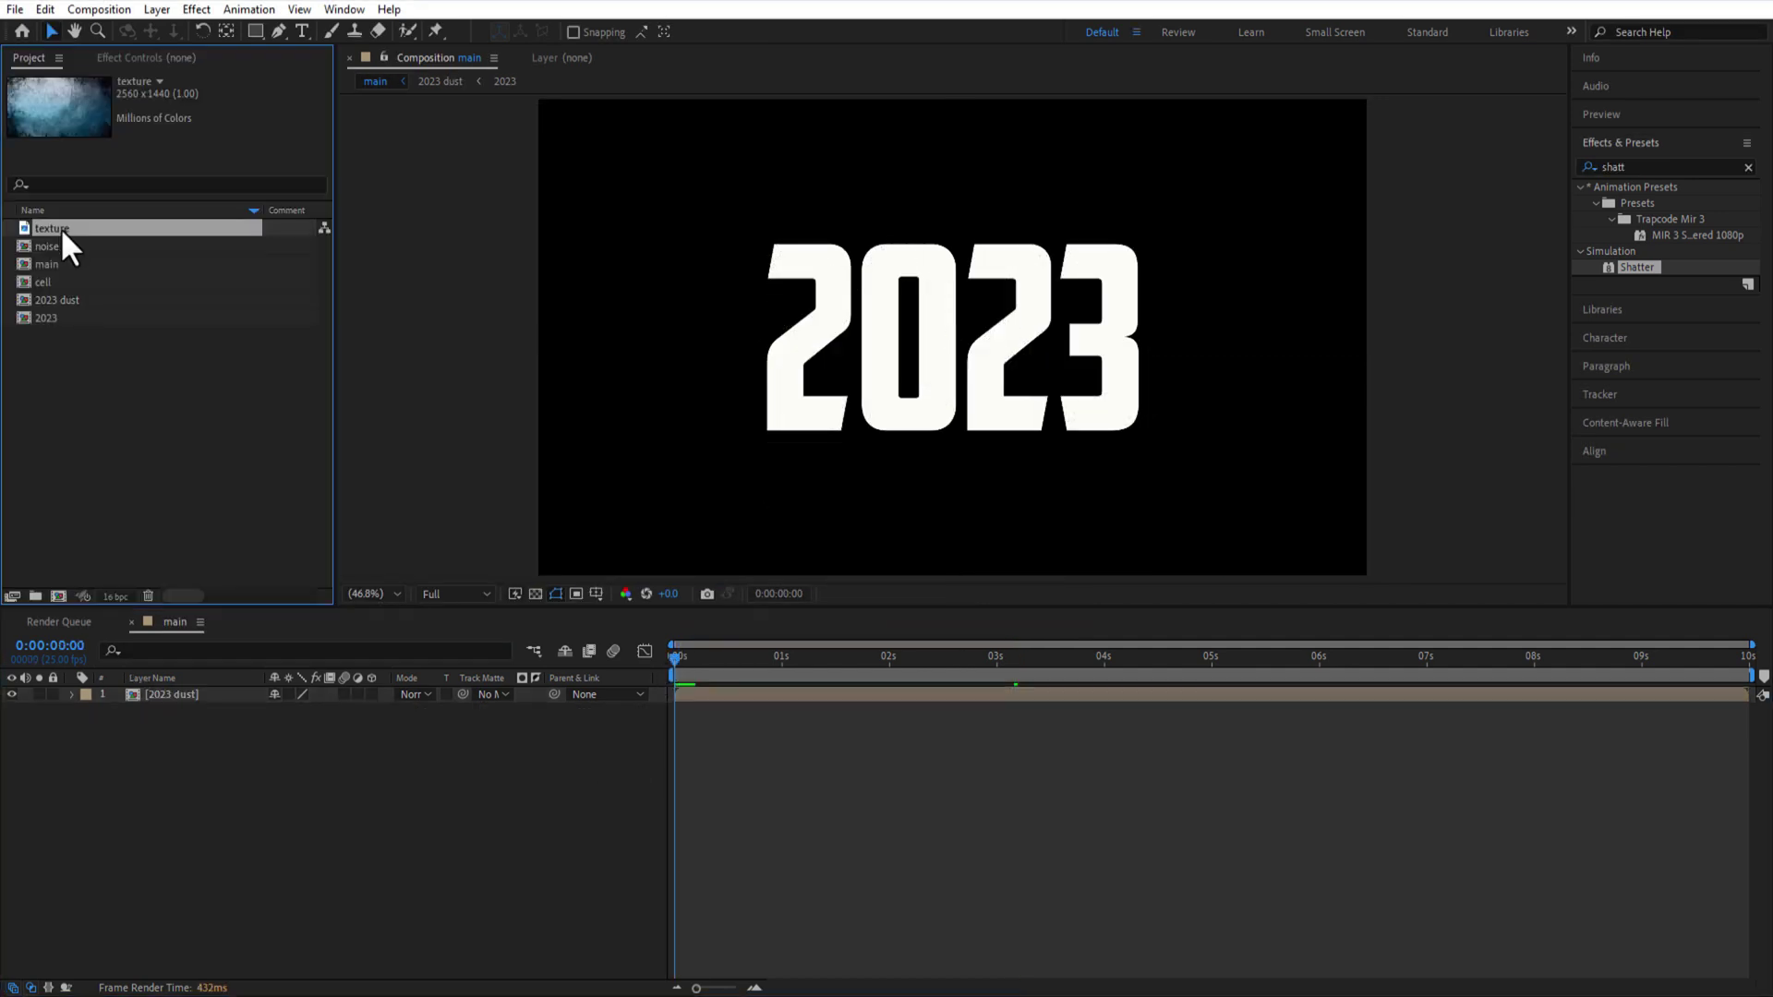
# - Add the texture image below the 2023 dust layer and use 2023 dust as its track matte
pyautogui.moveTo(59, 229); pyautogui.dragTo(159, 757)
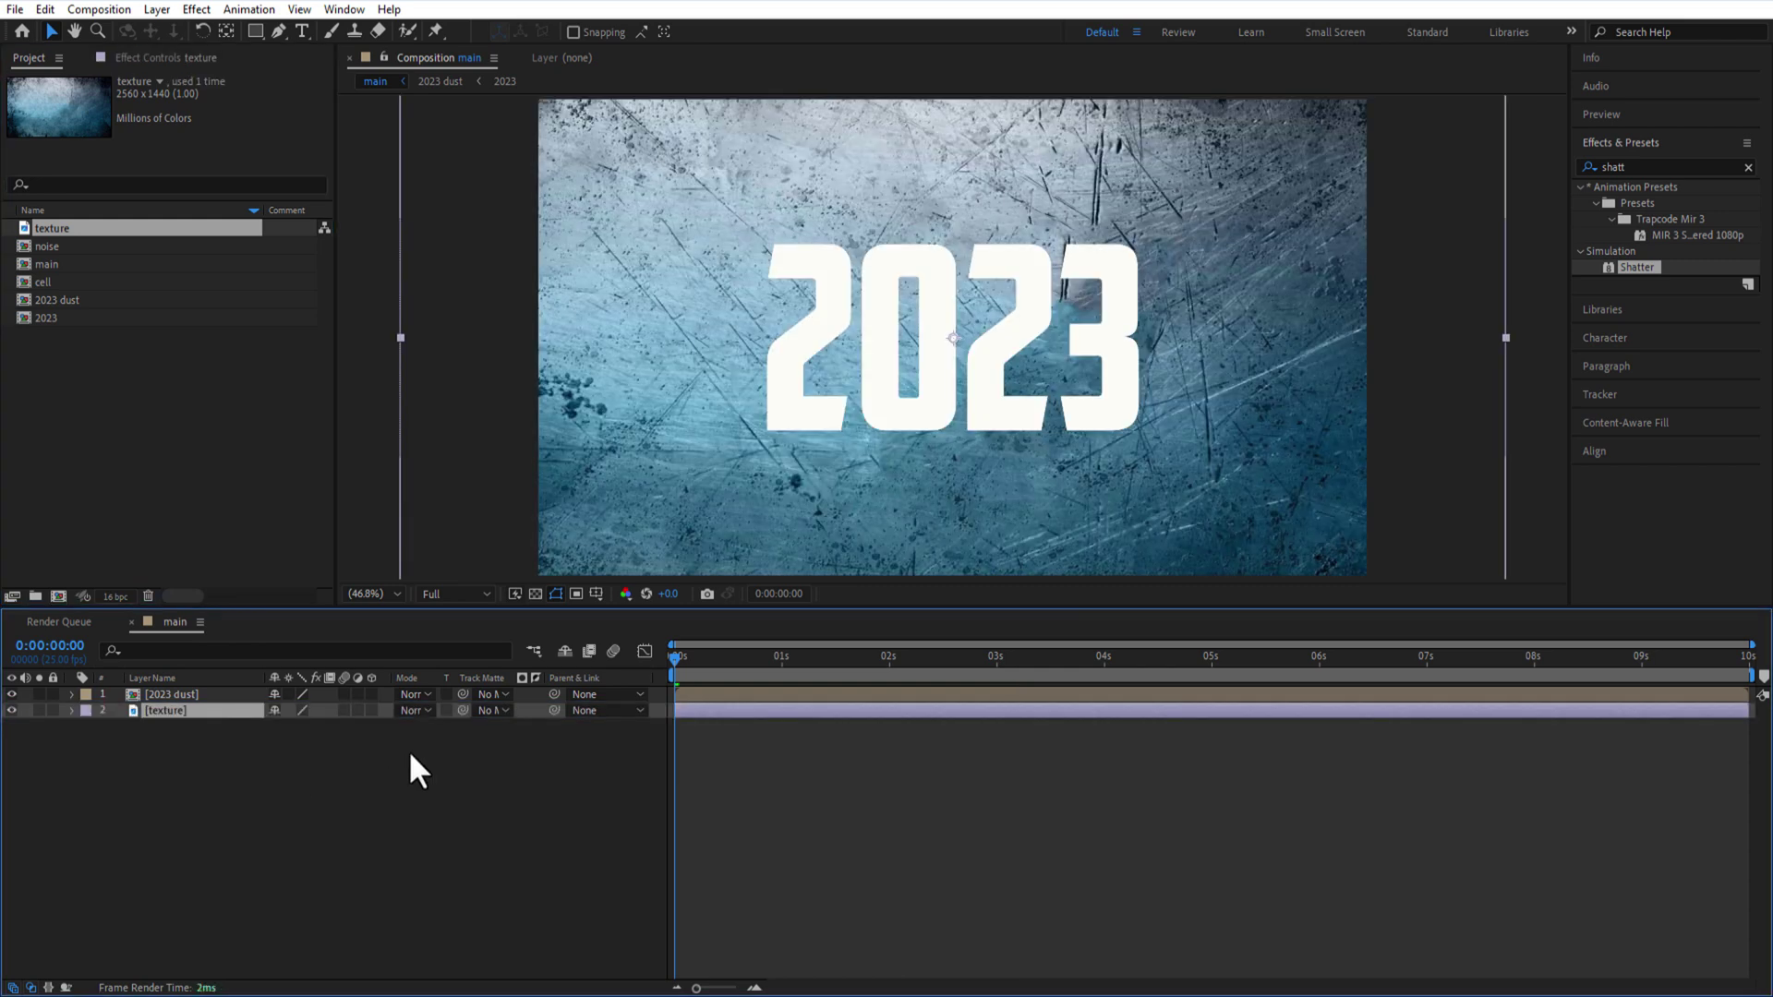
pyautogui.click(489, 710)
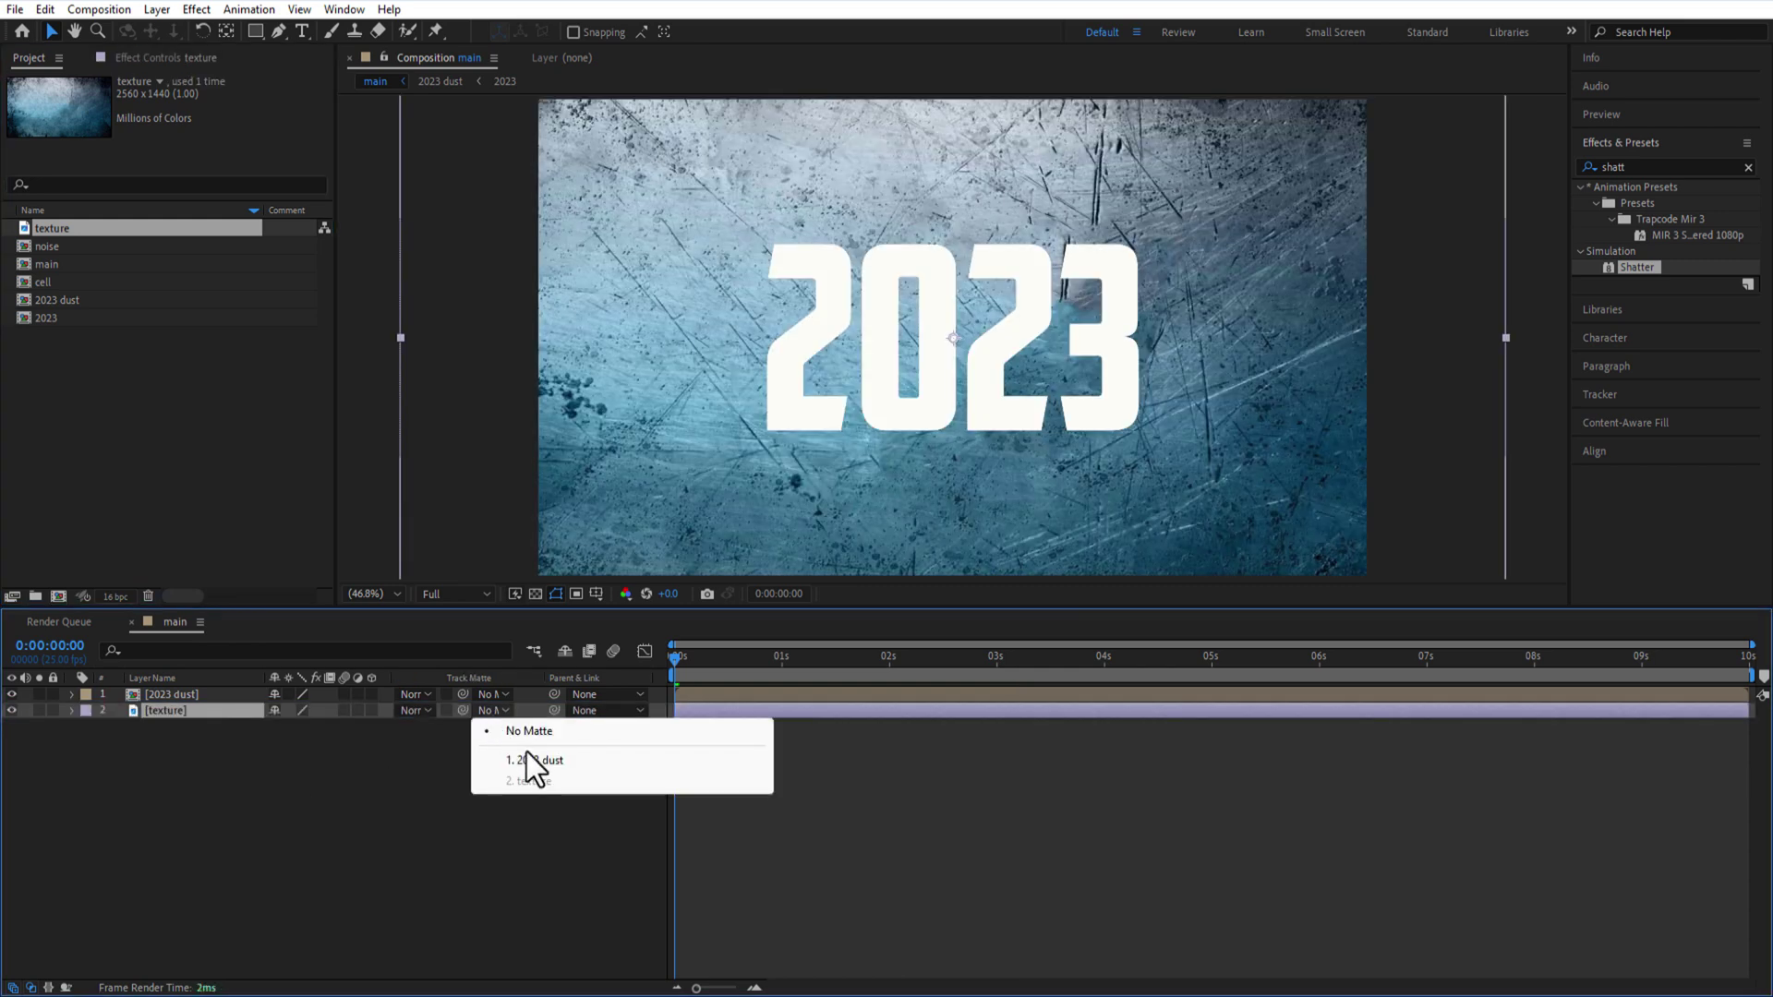
pyautogui.click(527, 752)
pyautogui.click(404, 769)
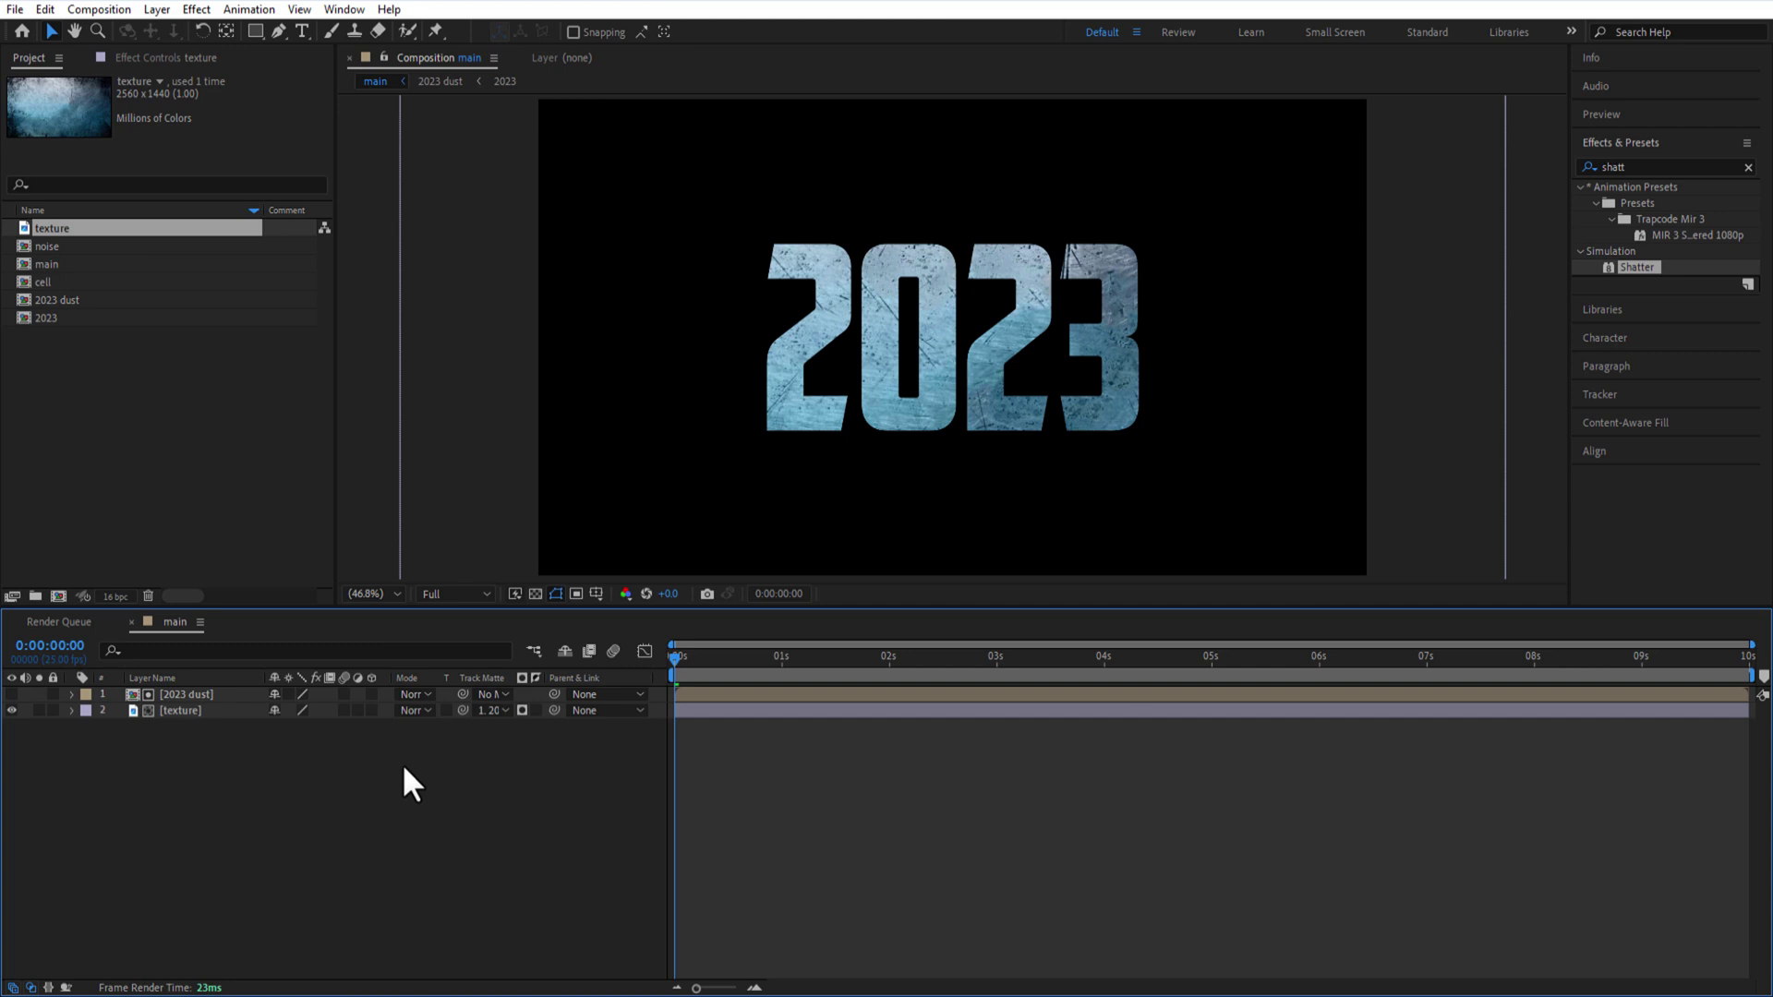
# - Duplicate 2023 dust as a visible top layer and apply a Fill effect with black colour to the copy
pyautogui.hotkey('ctrl', 'd')
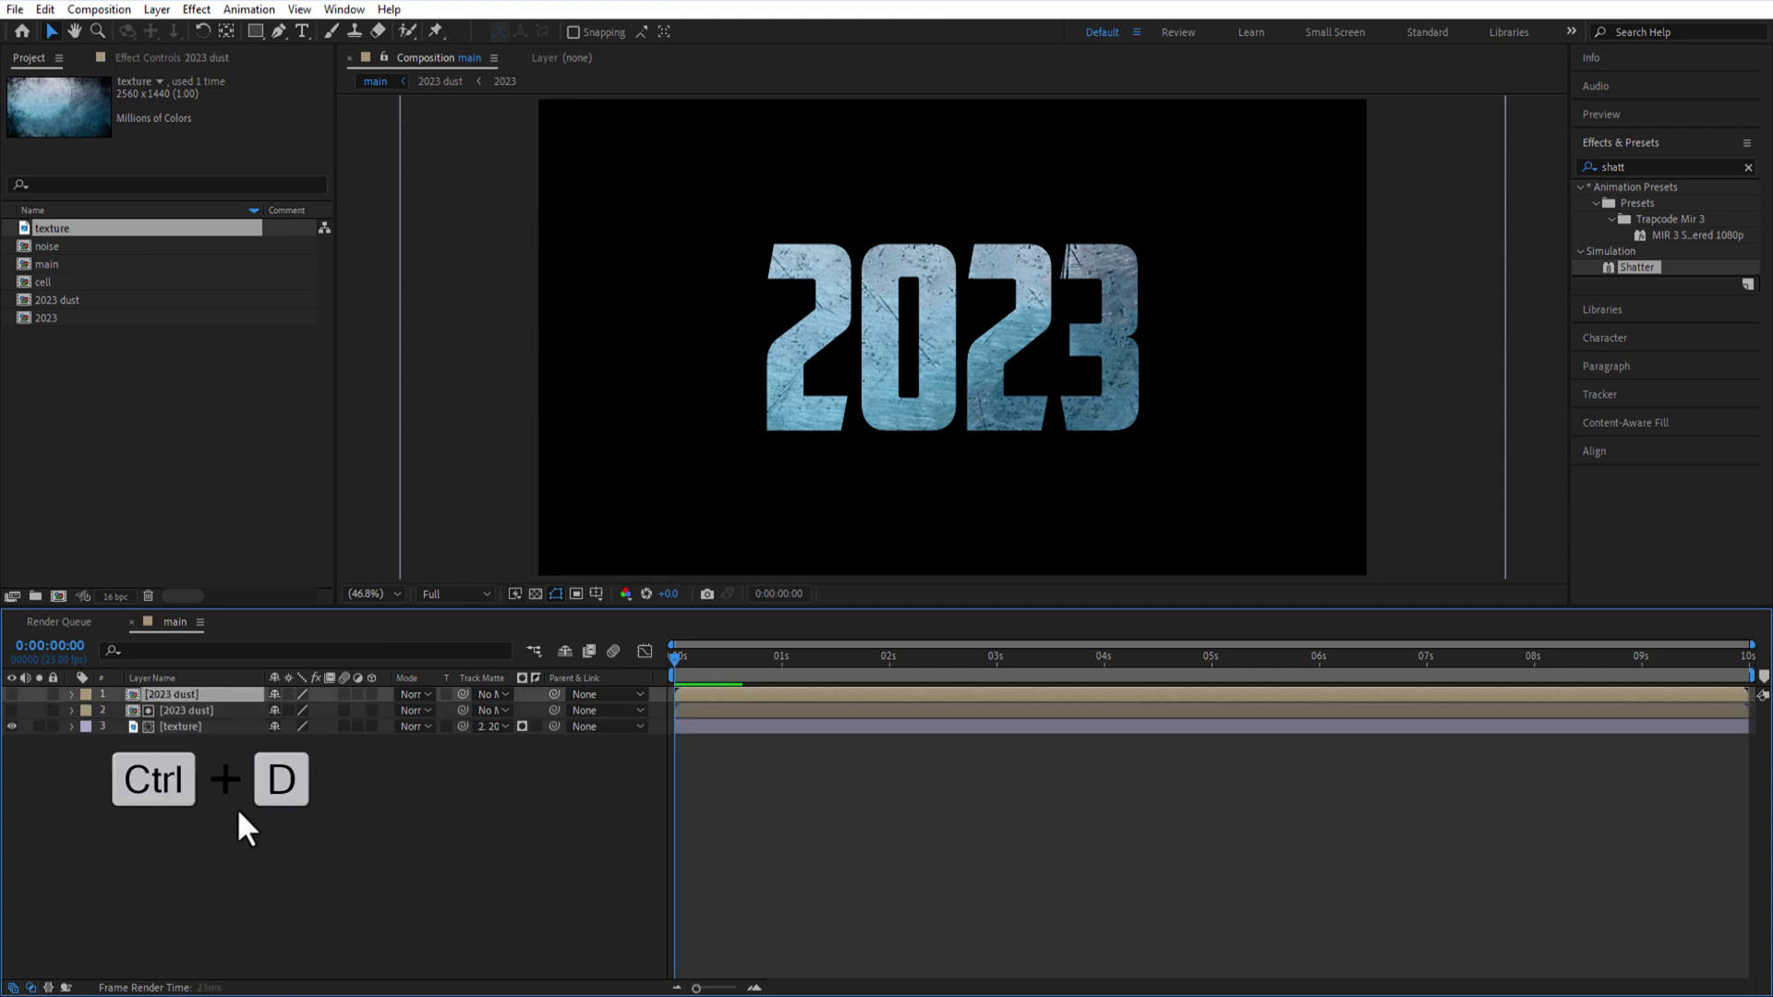
pyautogui.click(11, 694)
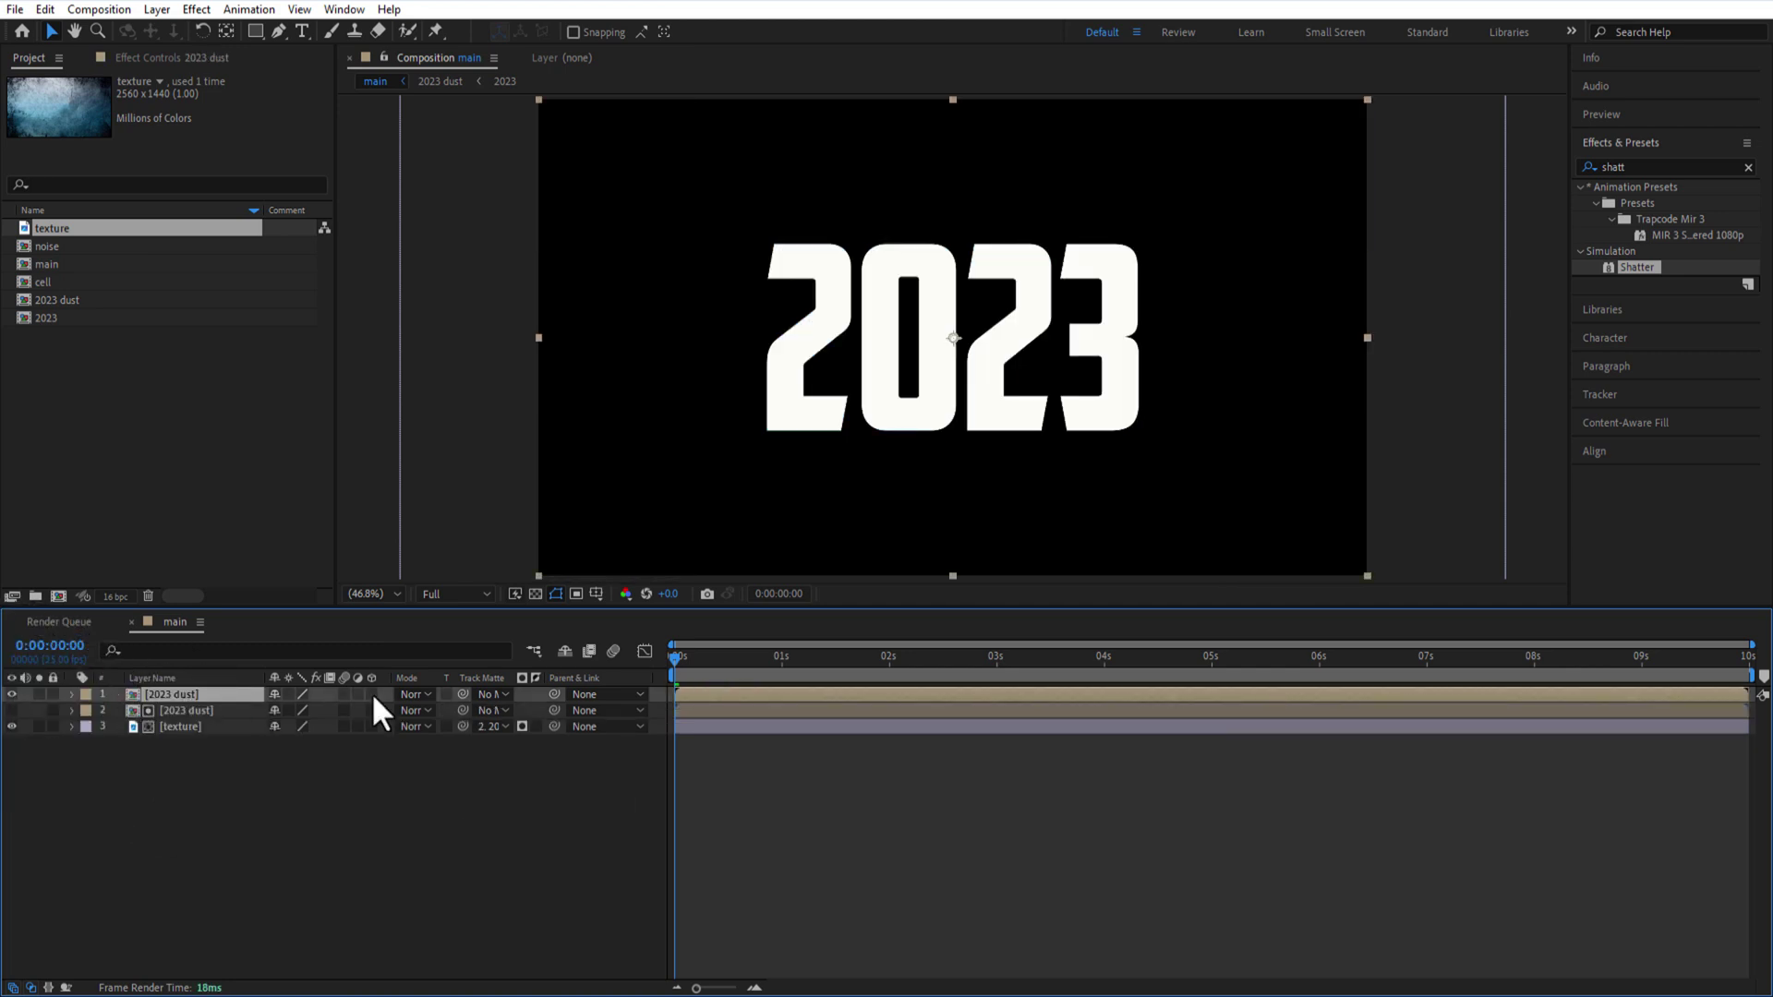
pyautogui.click(1638, 166)
pyautogui.write('fill')
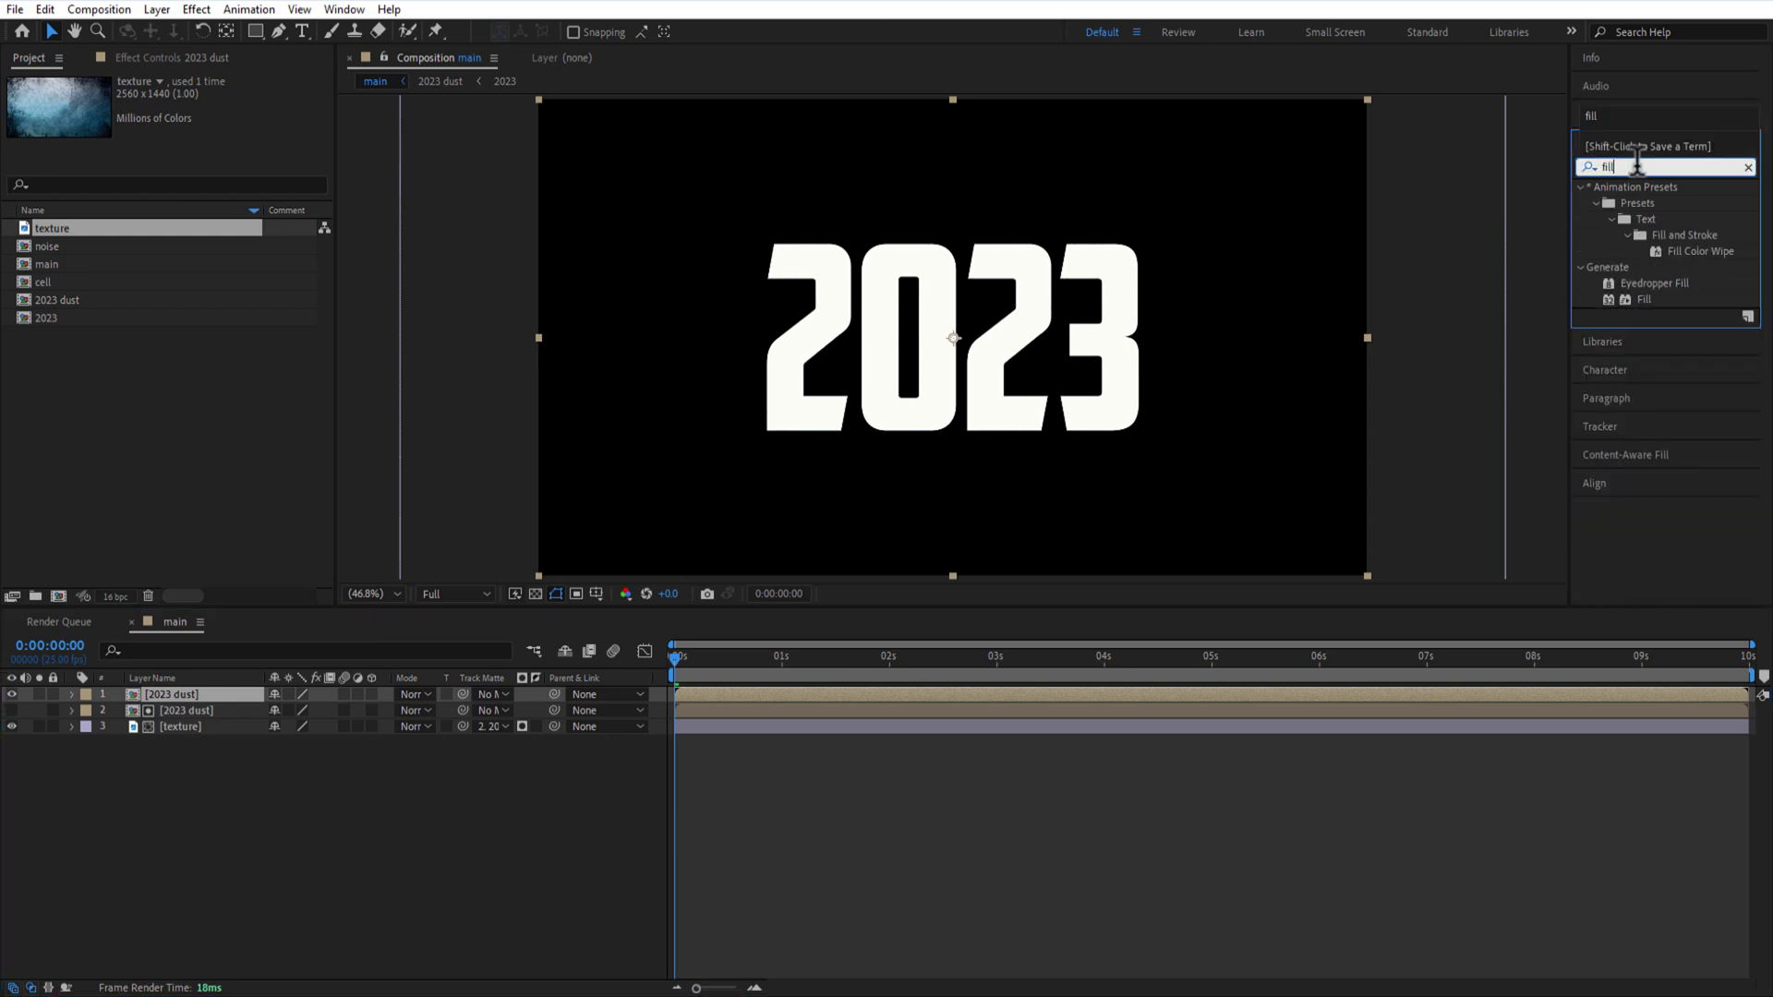
pyautogui.moveTo(1644, 300); pyautogui.dragTo(205, 692)
pyautogui.click(191, 145)
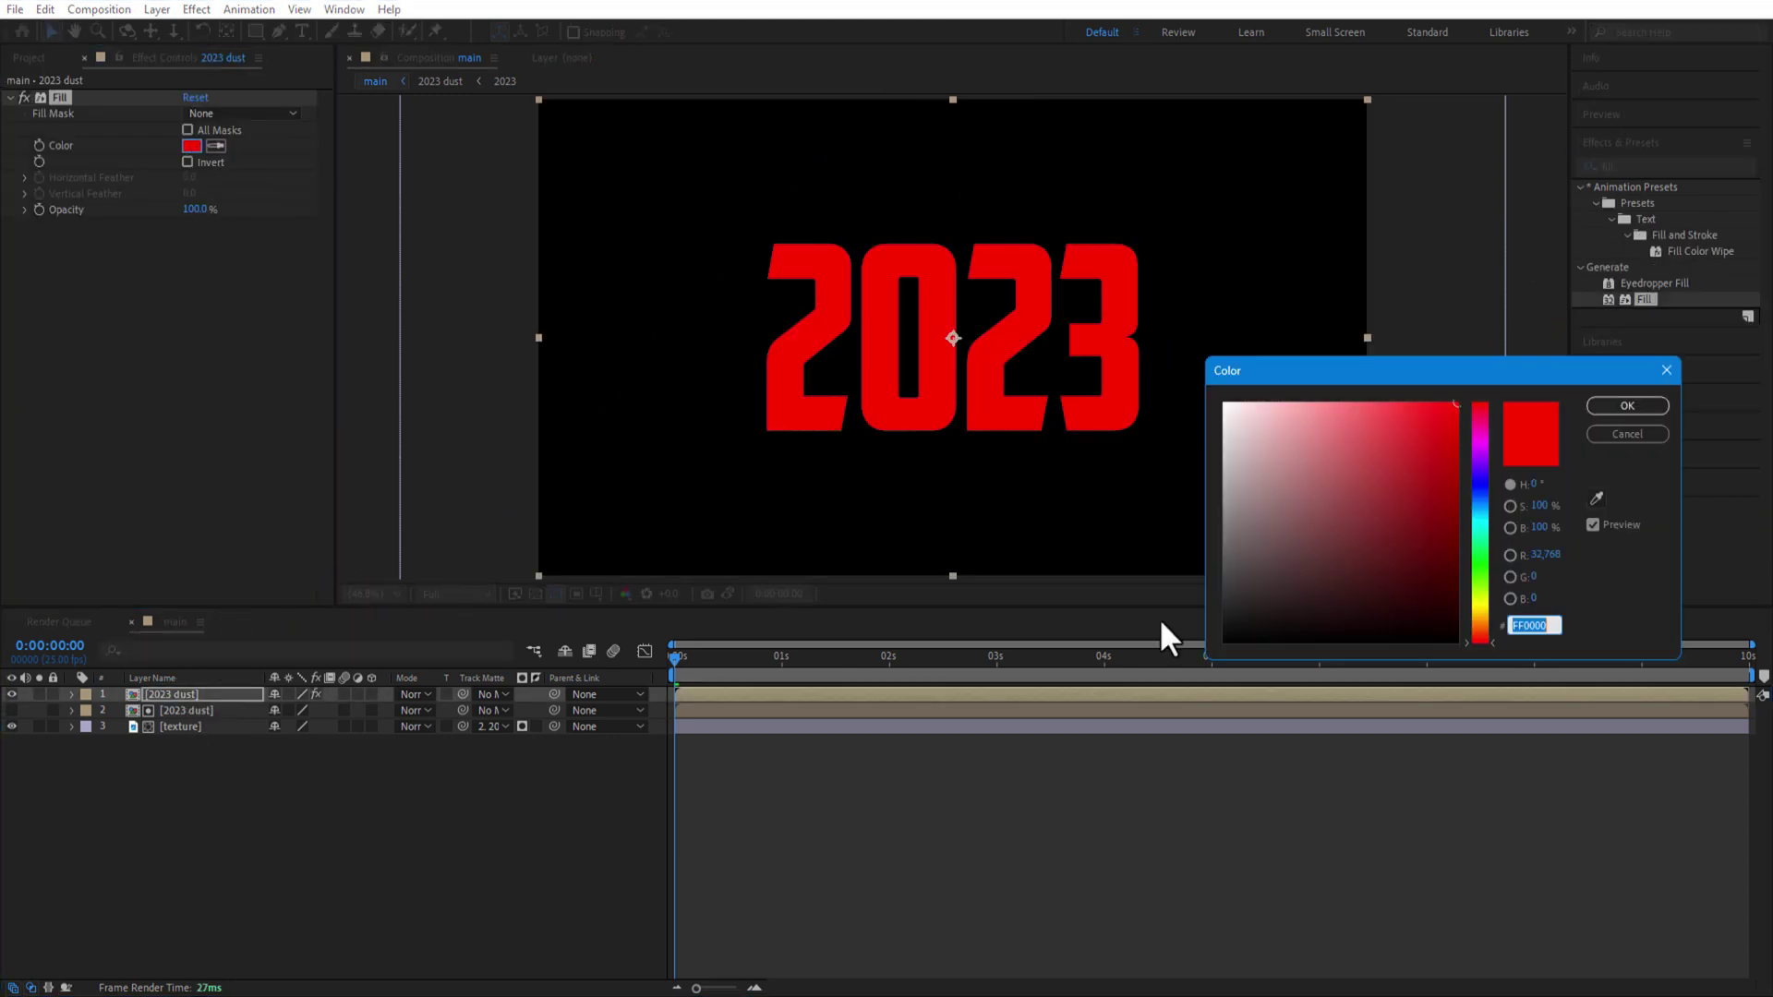
pyautogui.click(1225, 642)
pyautogui.click(1623, 406)
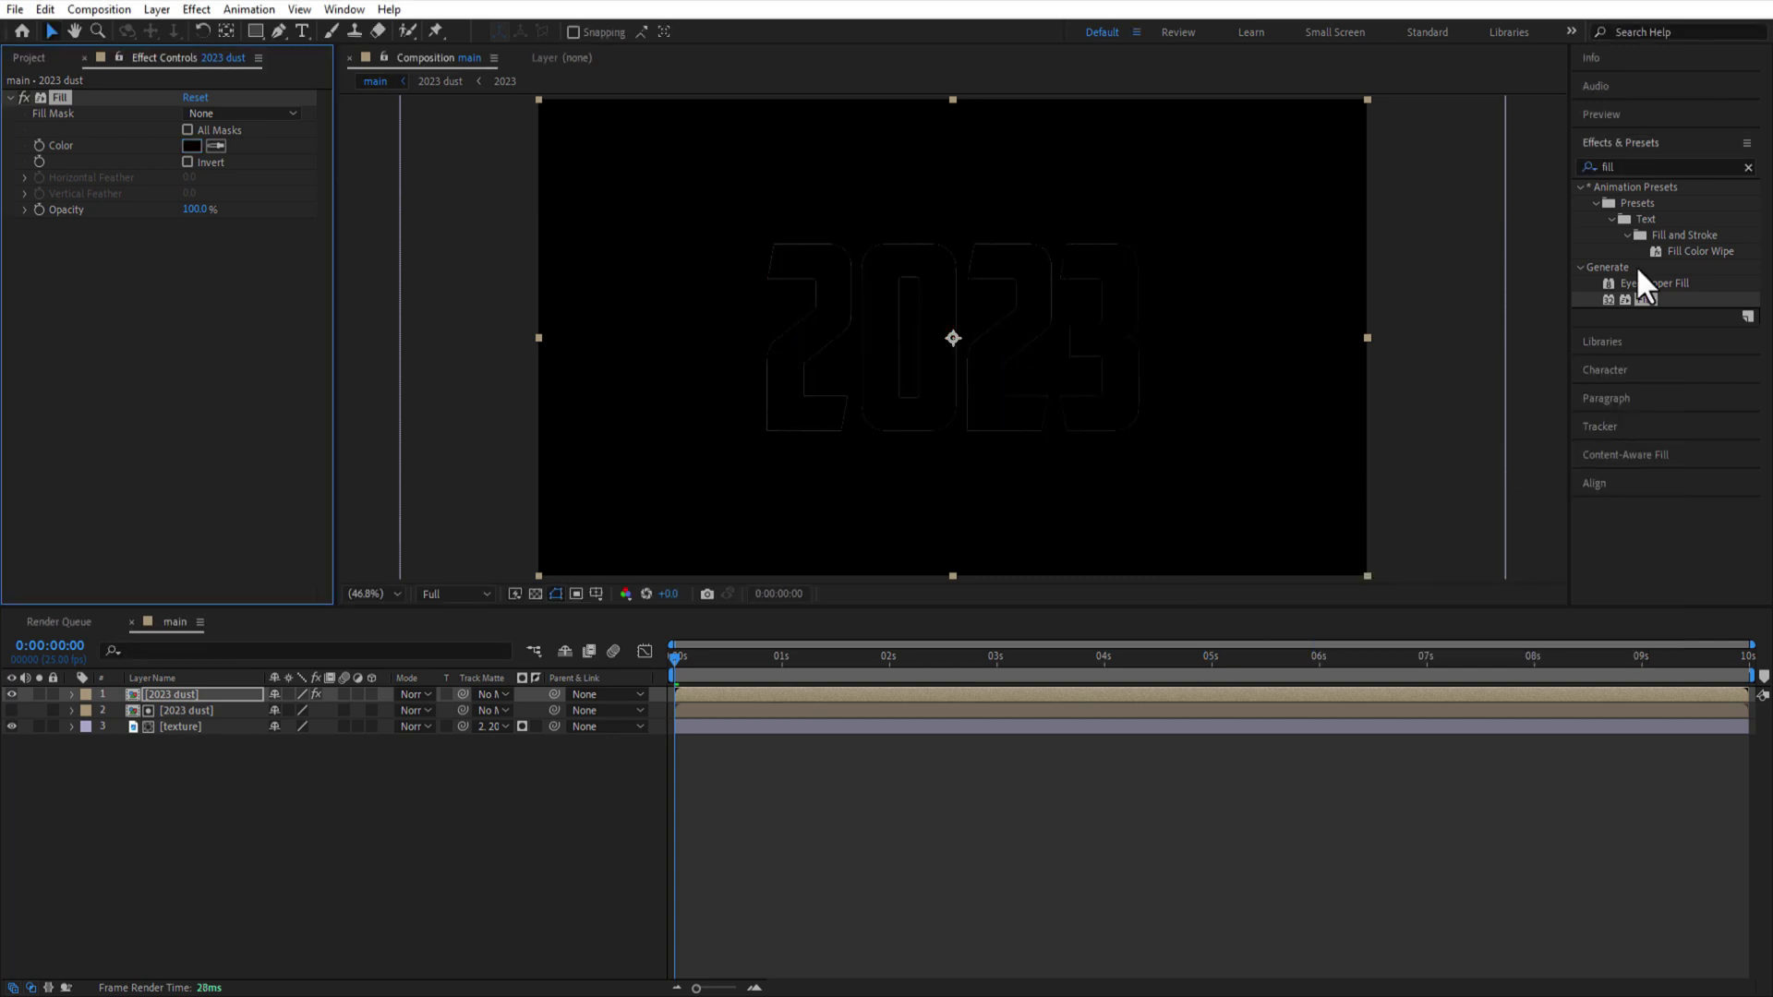
# - Apply Bevel Alpha to the top 2023 dust layer with edge thickness 30 and light angle 140°
pyautogui.doubleClick(1643, 166)
pyautogui.write('beve')
pyautogui.moveTo(1648, 379); pyautogui.dragTo(202, 699)
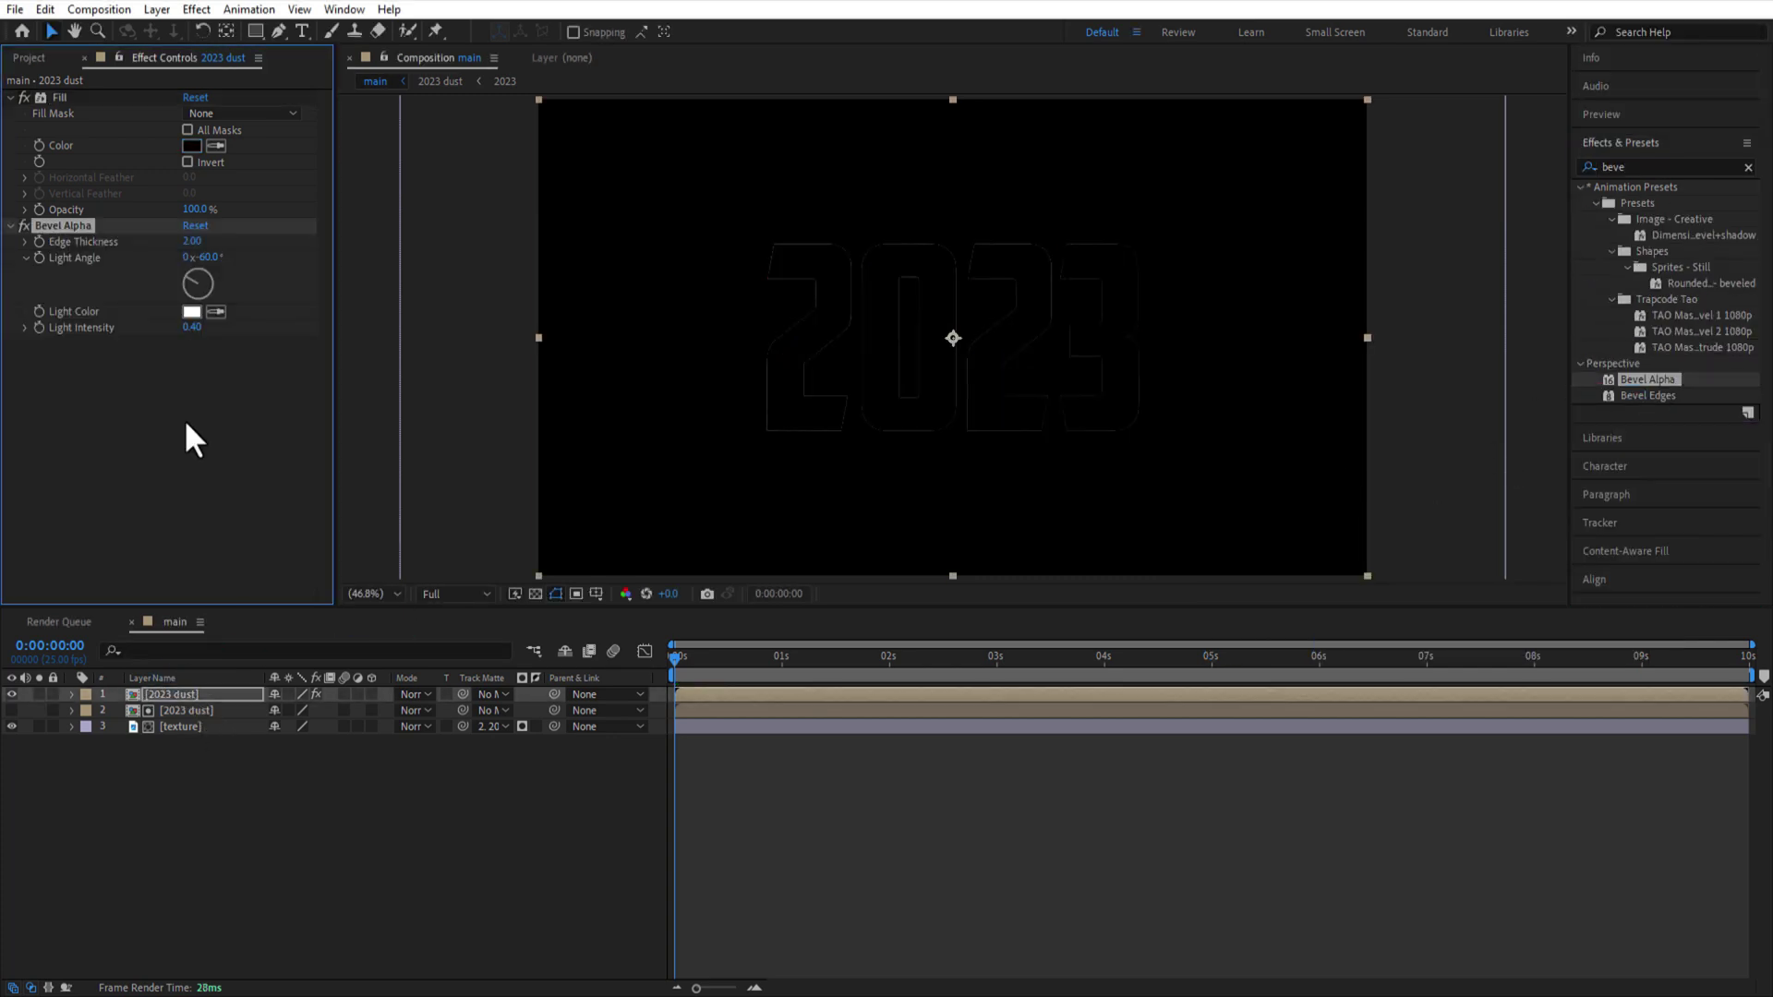
pyautogui.click(211, 259)
pyautogui.moveTo(194, 283)
pyautogui.mouseDown()
pyautogui.moveTo(208, 296)
pyautogui.moveTo(278, 274)
pyautogui.moveTo(193, 251)
pyautogui.moveTo(467, 262)
pyautogui.moveTo(198, 275)
pyautogui.mouseUp()
pyautogui.click(245, 261)
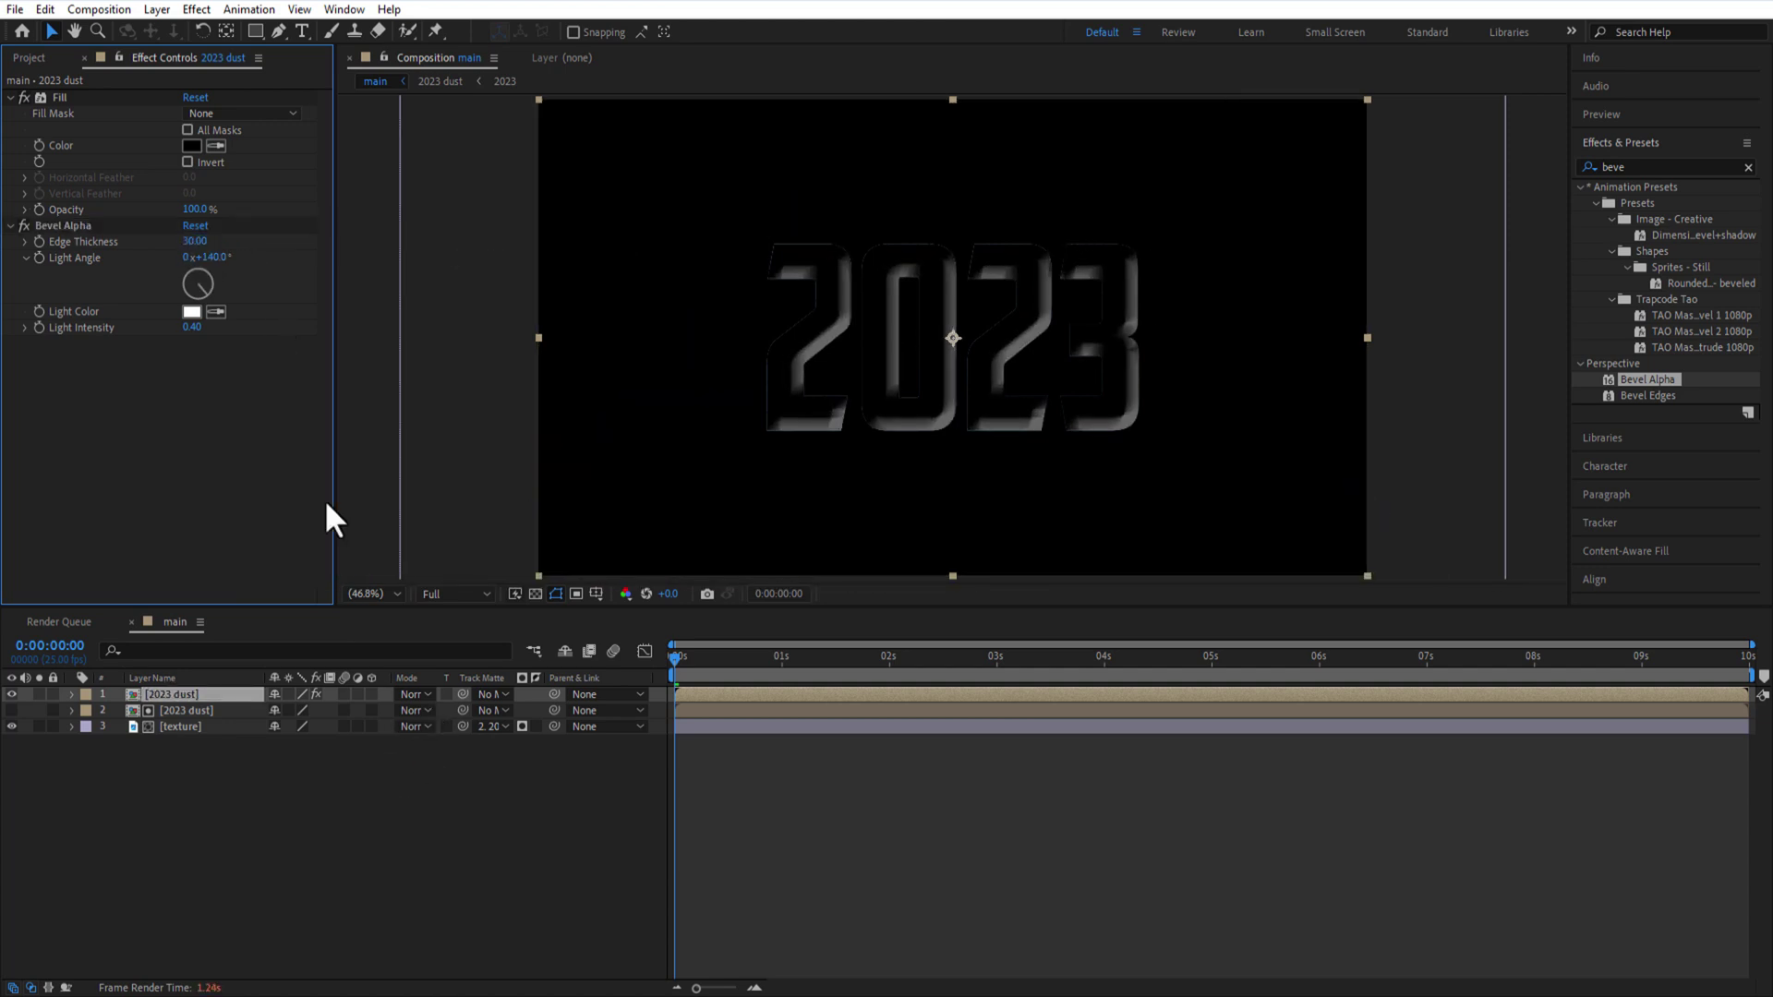
# - Set the top 2023 dust layer's blending mode to Add and its Bevel Alpha edge thickness to 100
pyautogui.click(415, 695)
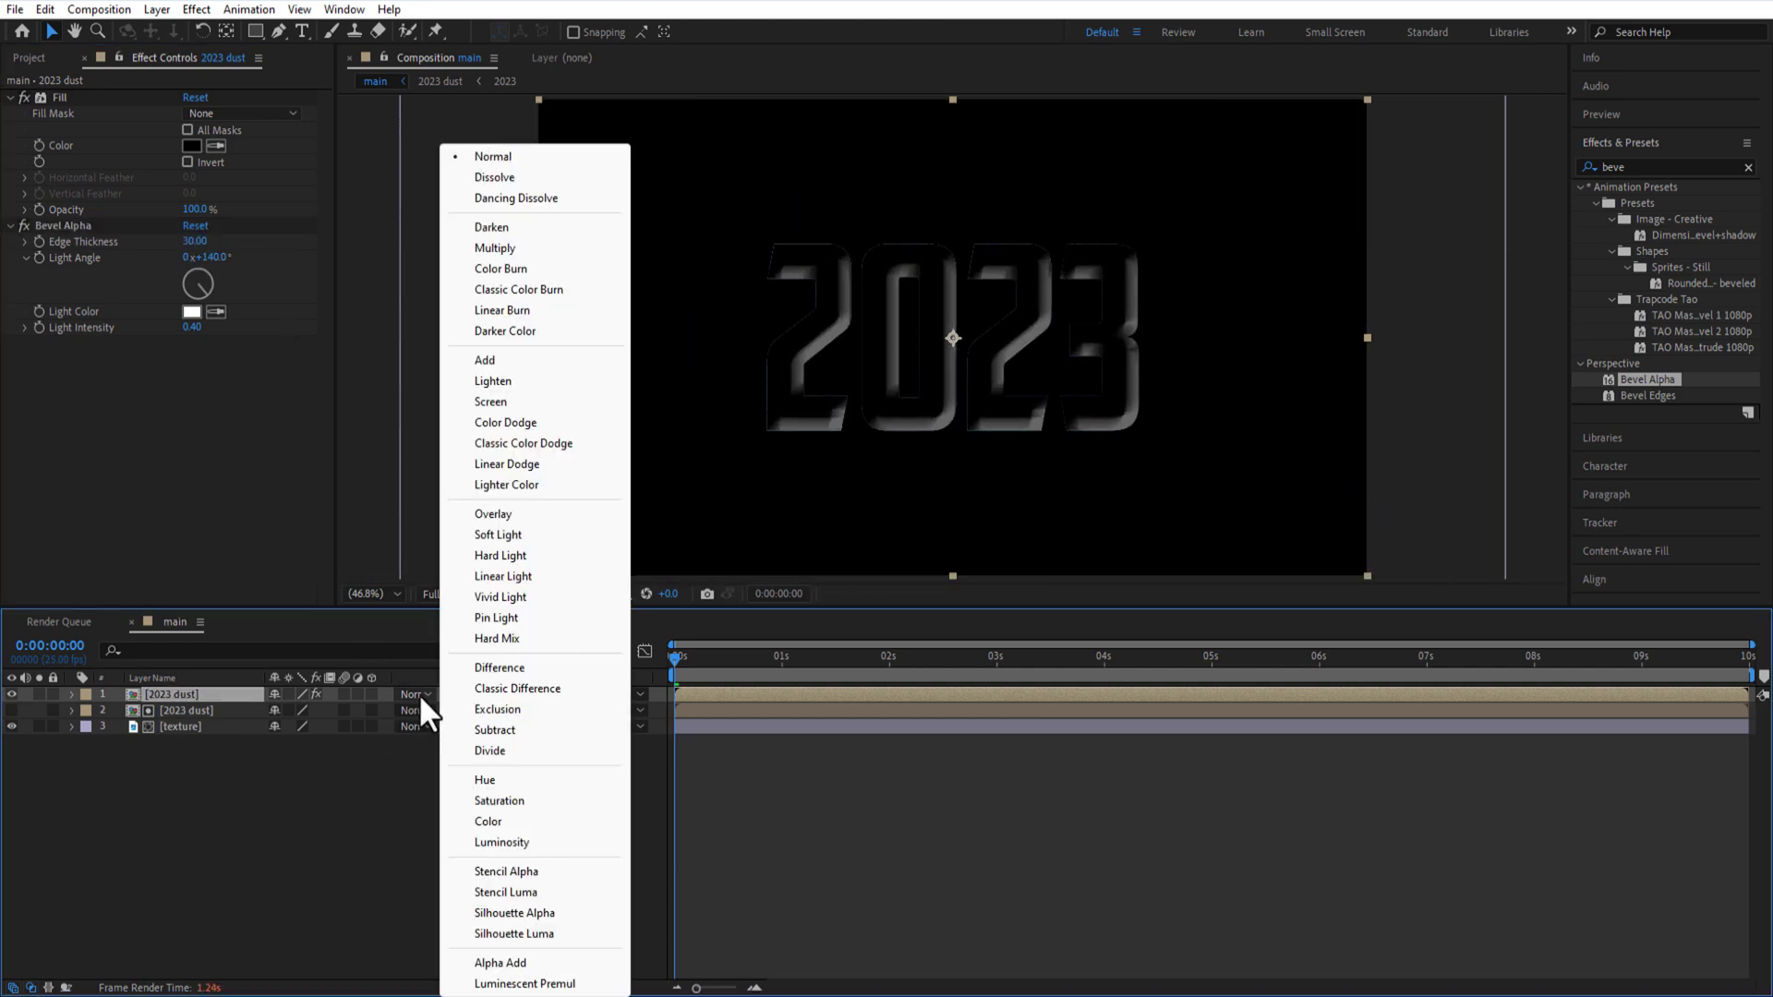
pyautogui.click(493, 361)
pyautogui.moveTo(199, 242); pyautogui.dragTo(242, 242)
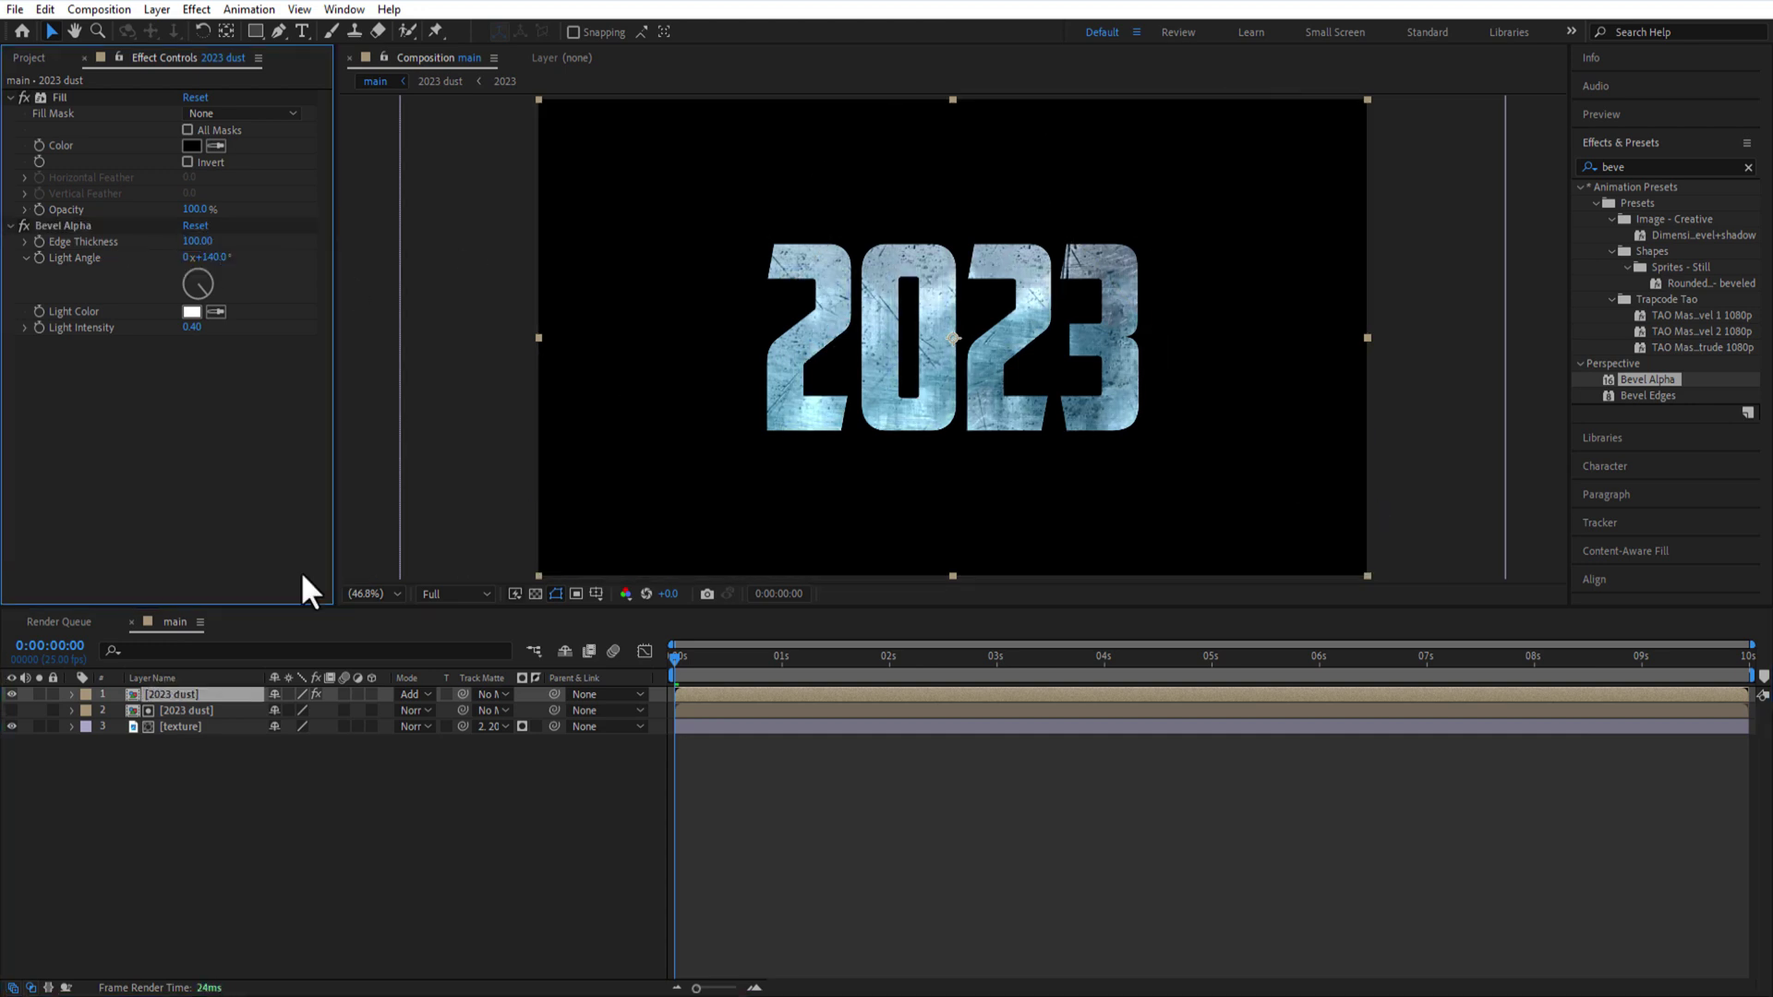
pyautogui.click(312, 797)
# - Add bg image as the bottom layer, scaled down to roughly fill the frame, with opacity 30%
pyautogui.hotkey('ctrl', '0')
pyautogui.moveTo(54, 298); pyautogui.dragTo(159, 790)
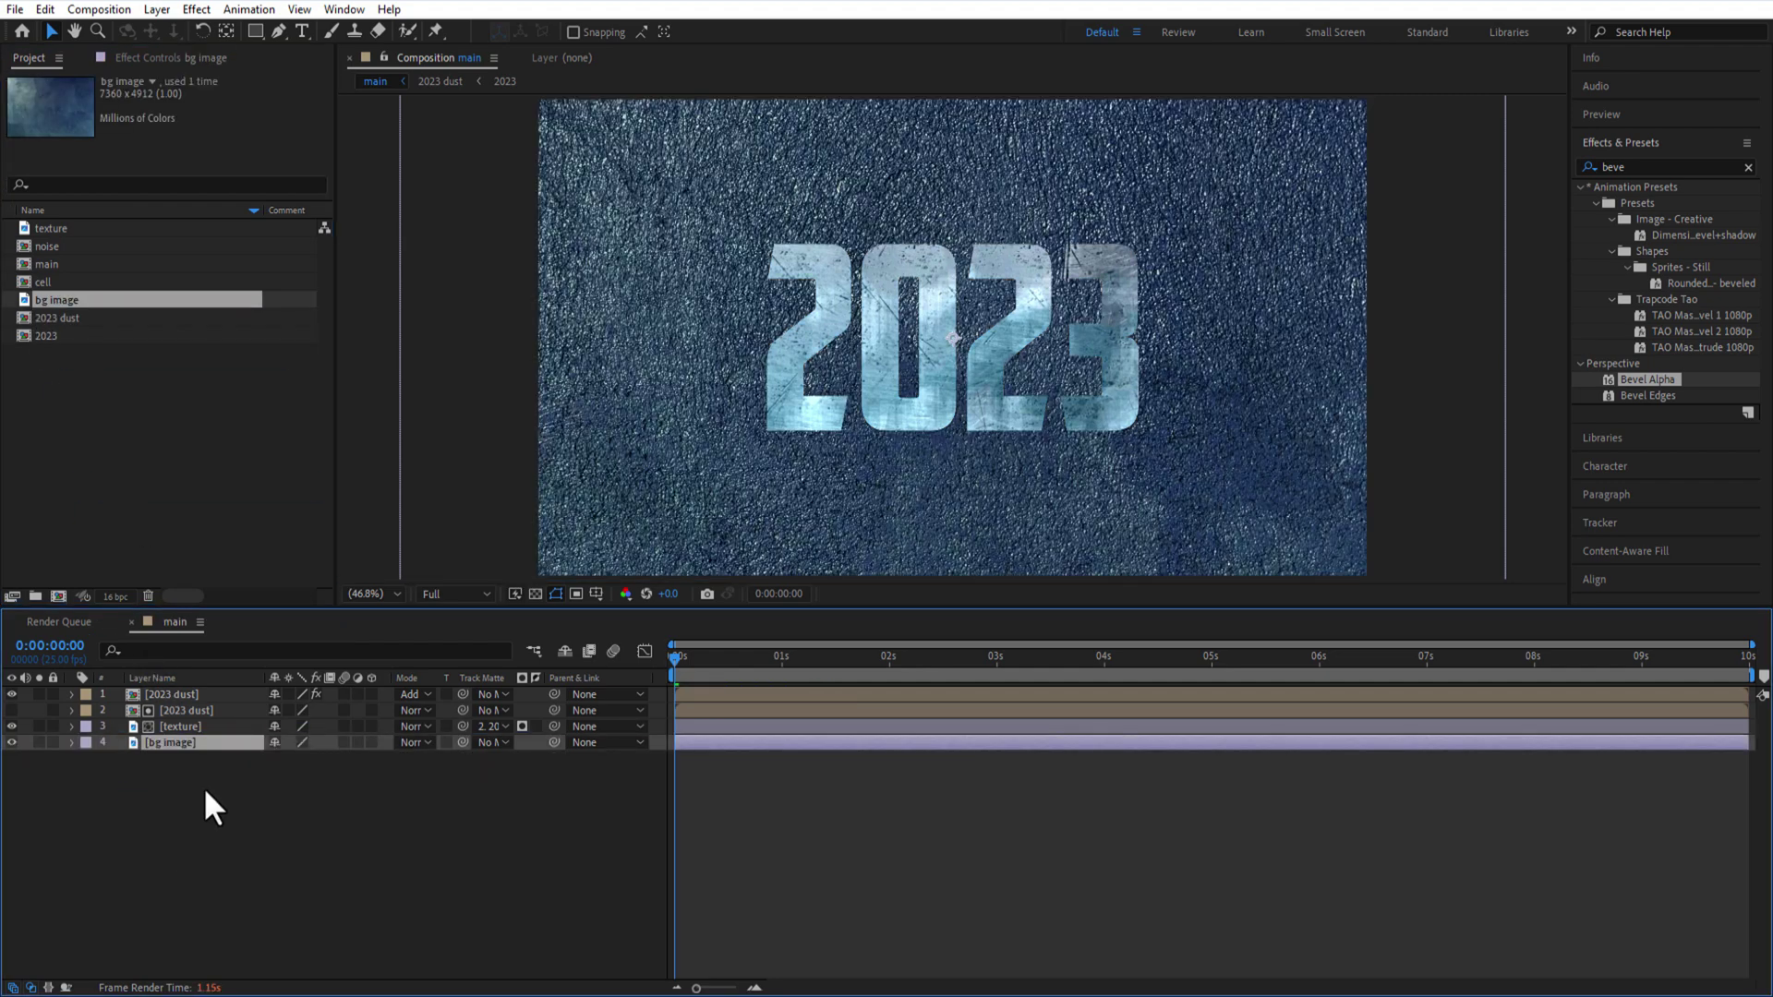
pyautogui.press('t')
pyautogui.moveTo(275, 758); pyautogui.dragTo(211, 776)
pyautogui.click(194, 781)
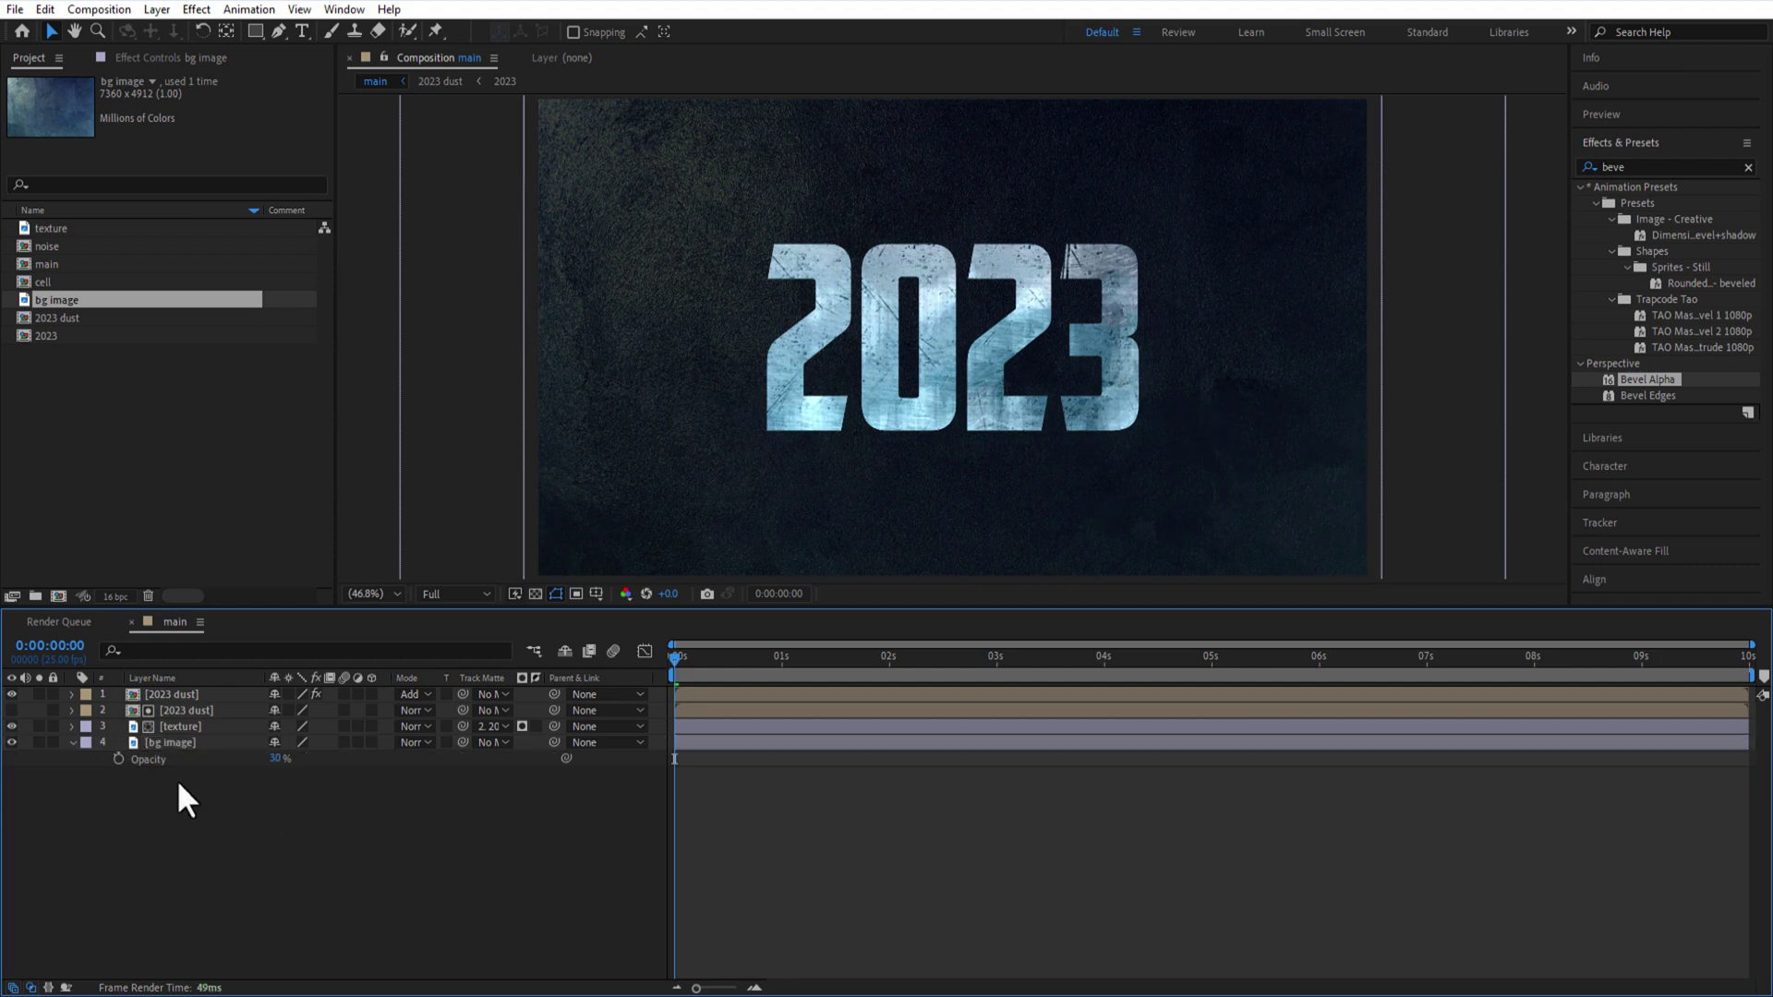
pyautogui.click(73, 743)
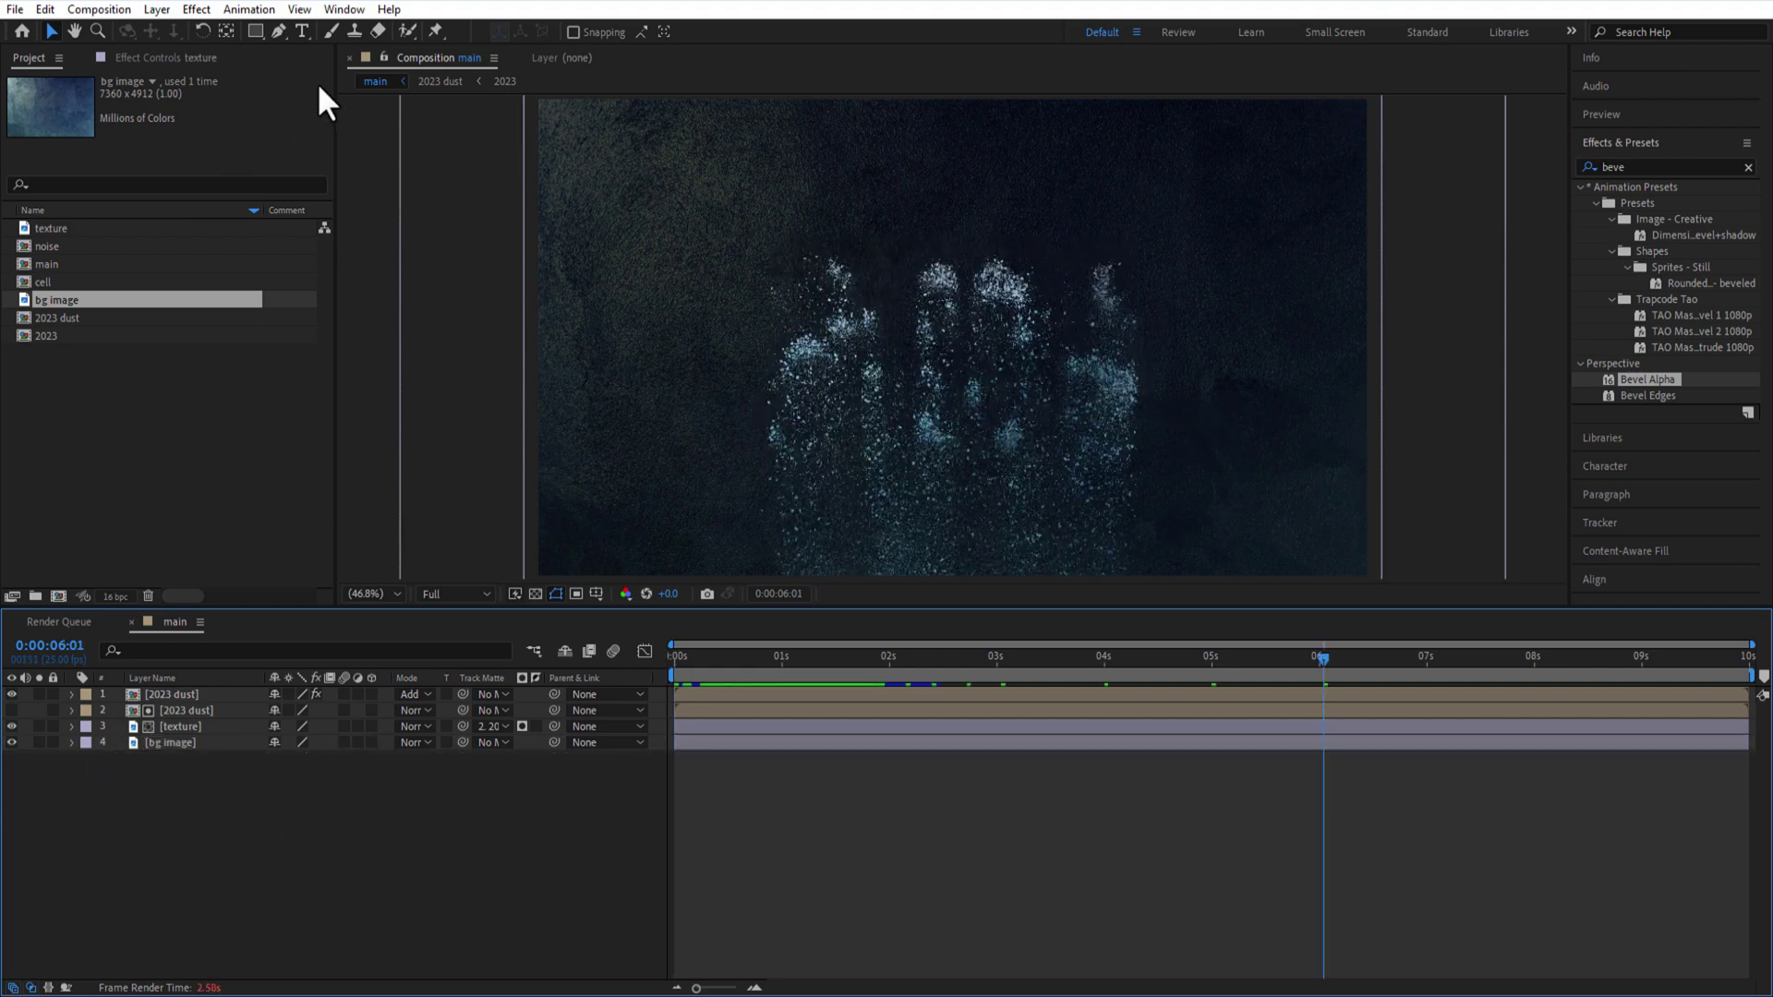
# - Create a "2024" text layer above all other layers, centred over the 2023 text
pyautogui.click(302, 30)
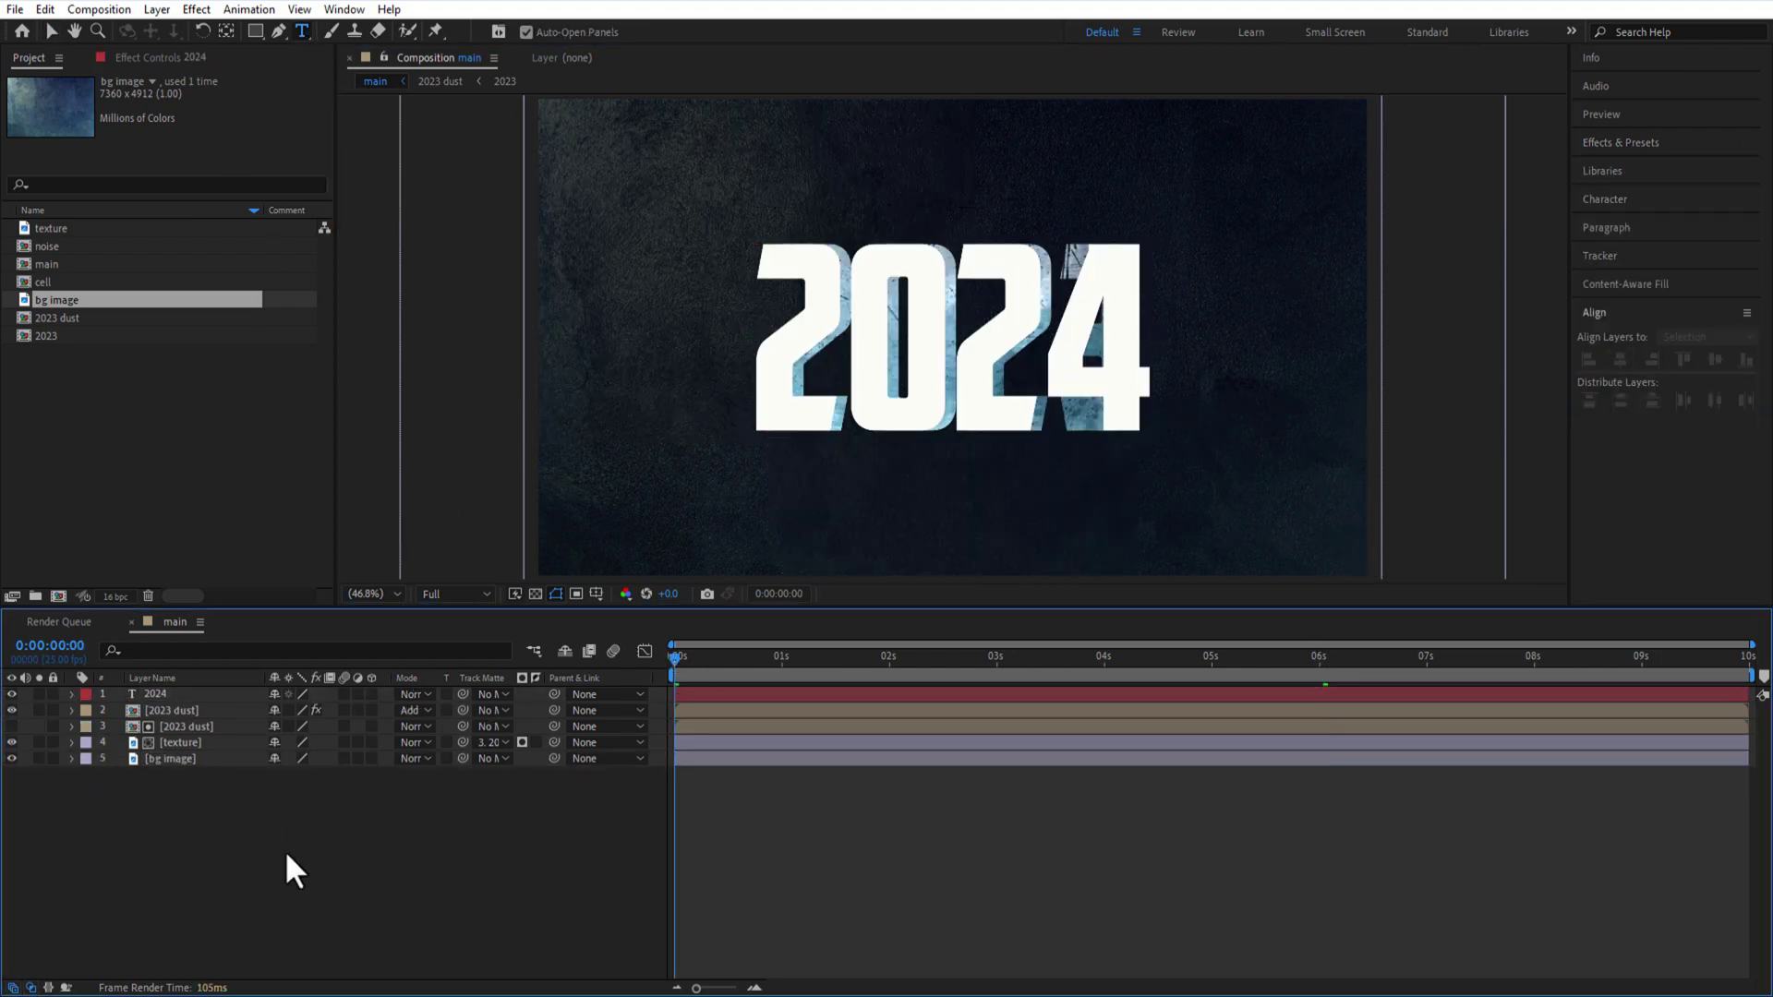
# - Add the texture image directly beneath the 2024 text layer and use the 2024 layer as its track matte
pyautogui.click(52, 228)
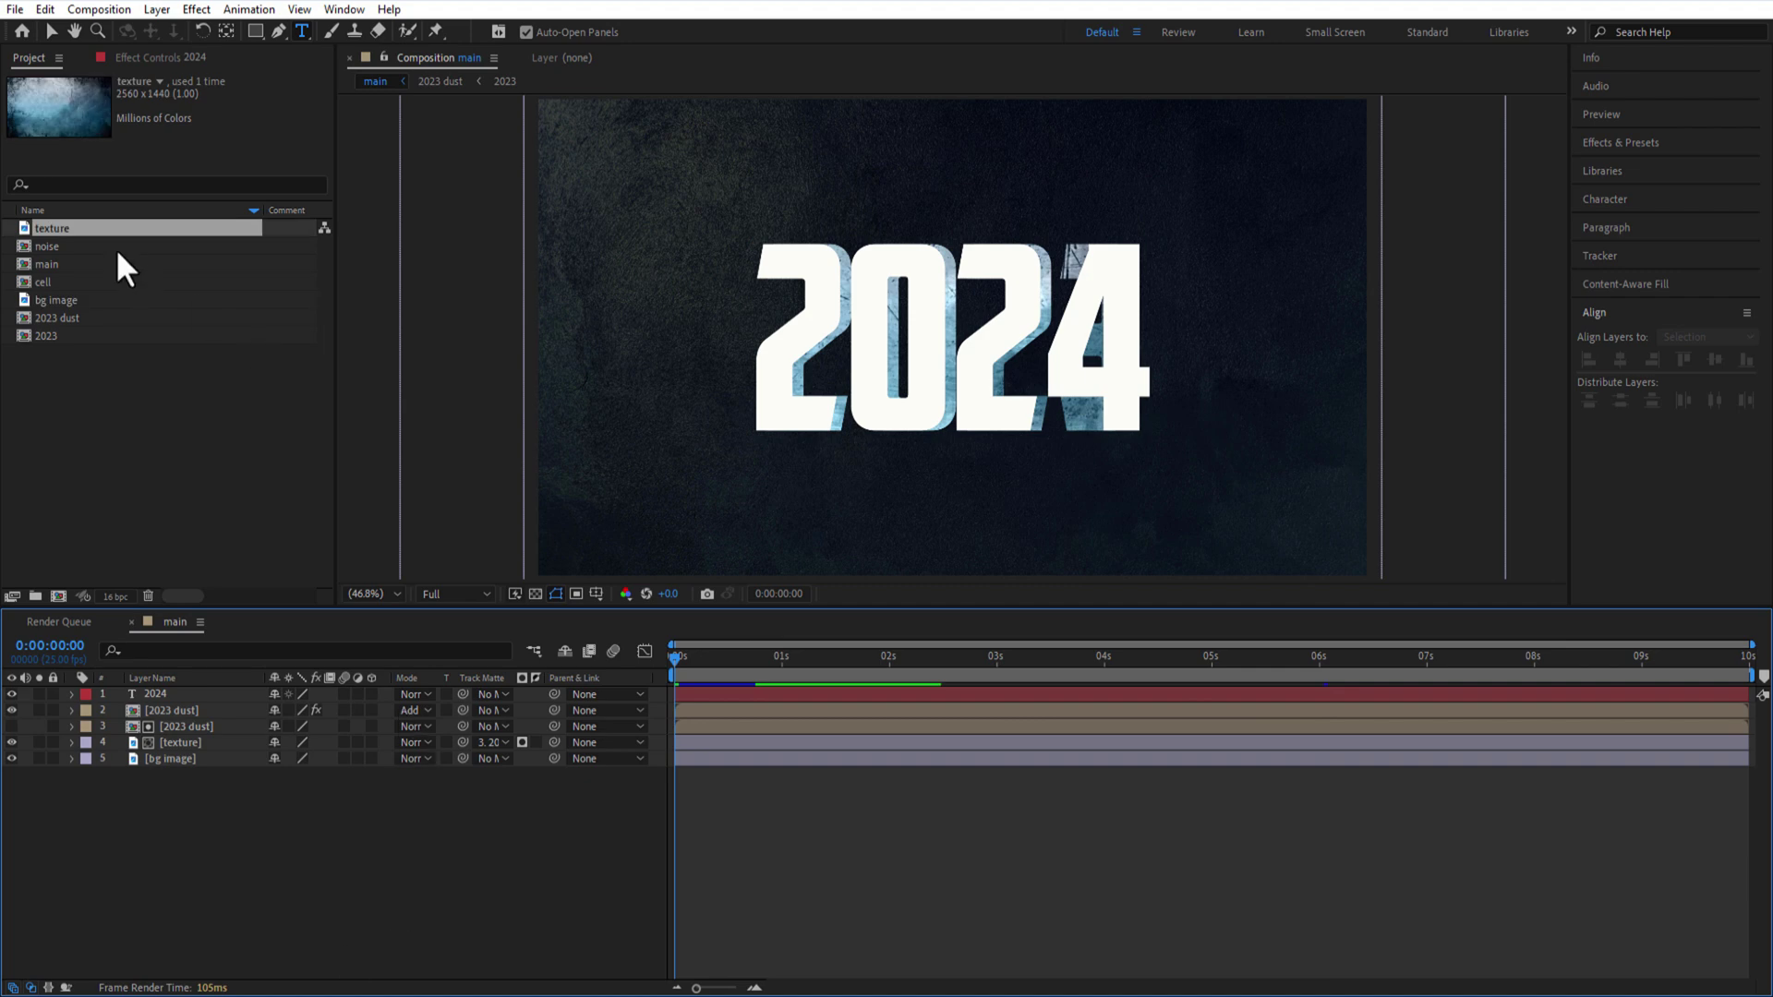
pyautogui.keyDown('ctrl'); pyautogui.click(57, 317); pyautogui.keyUp('ctrl')
pyautogui.moveTo(57, 318); pyautogui.dragTo(211, 709)
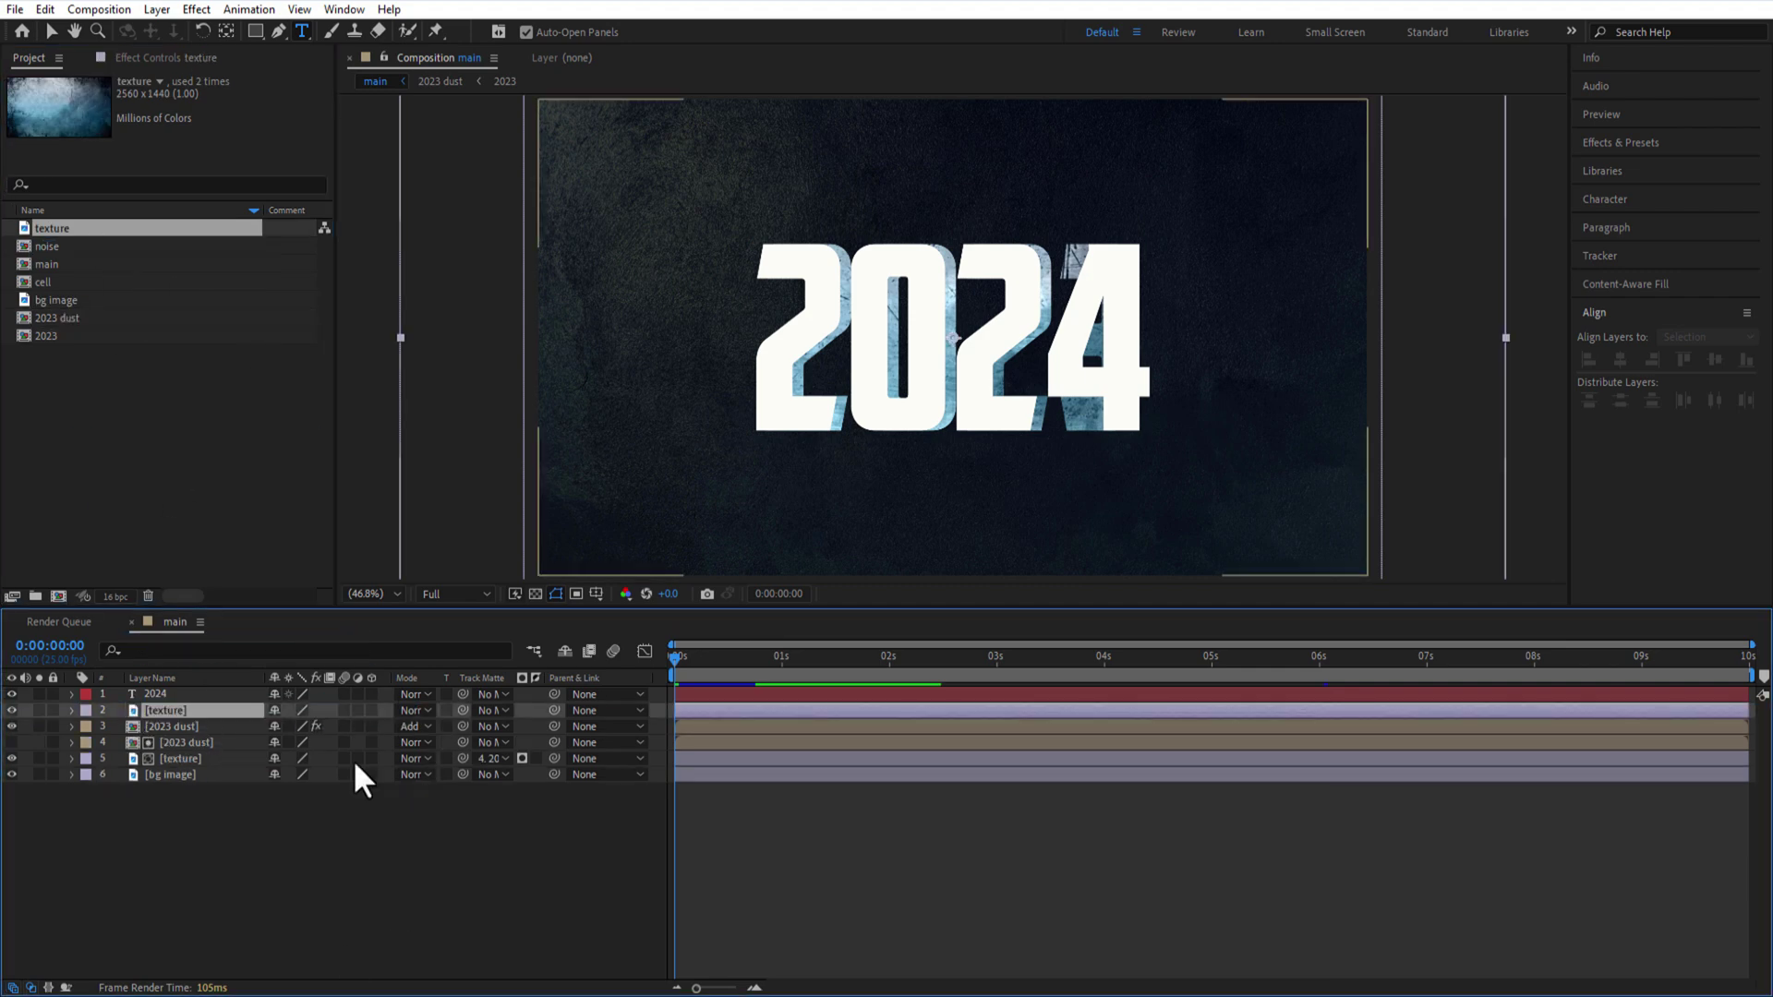
pyautogui.click(491, 710)
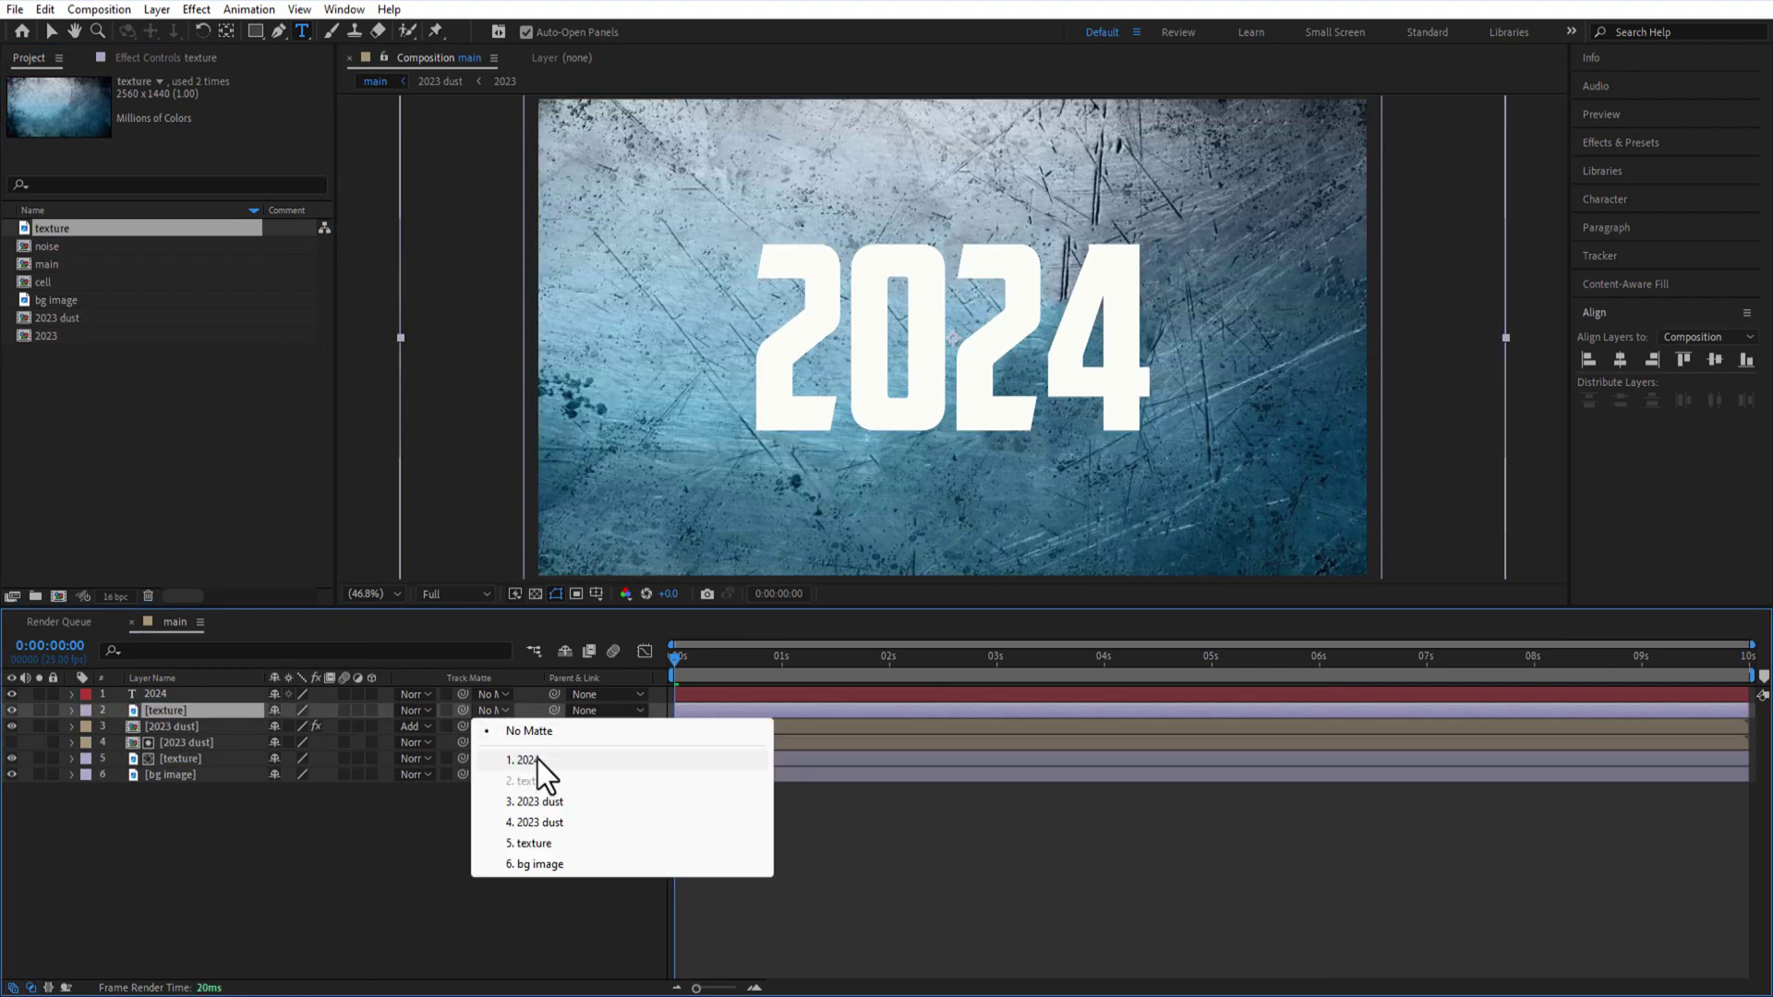
pyautogui.click(537, 759)
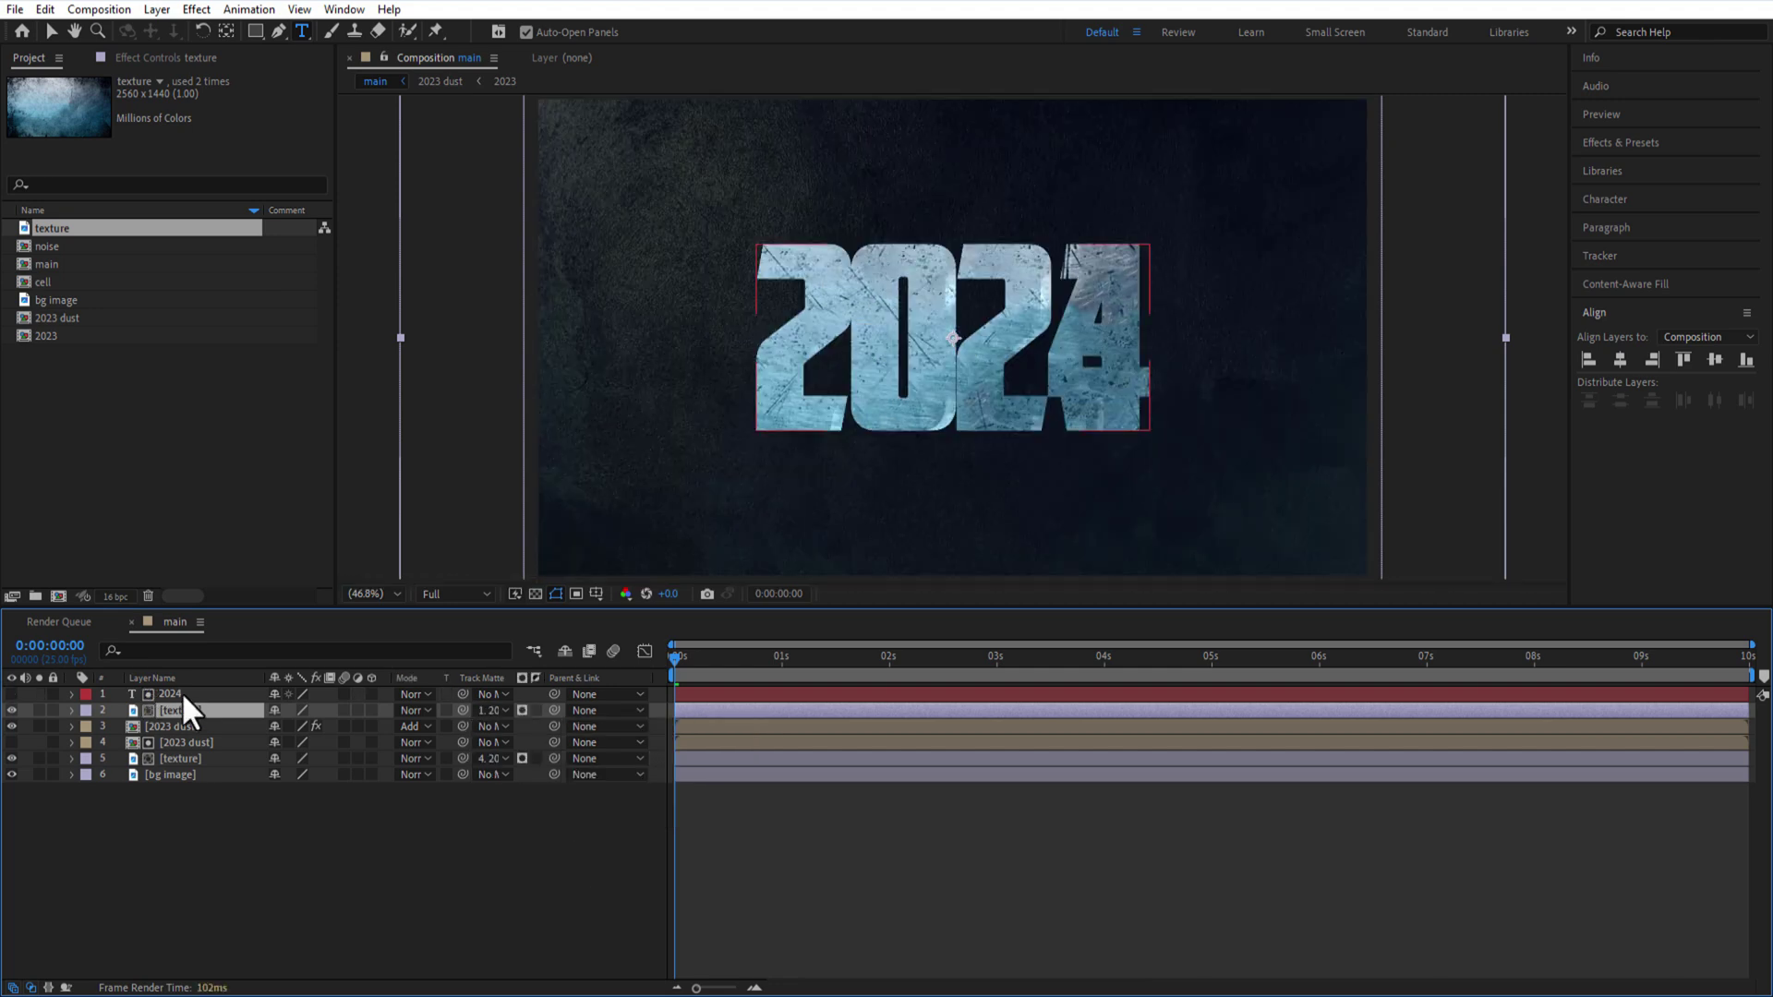
# - Pre-compose the 2024 layer and its texture layer into a composition named "2024 text"
pyautogui.keyDown('shift'); pyautogui.click(181, 693); pyautogui.keyUp('shift')
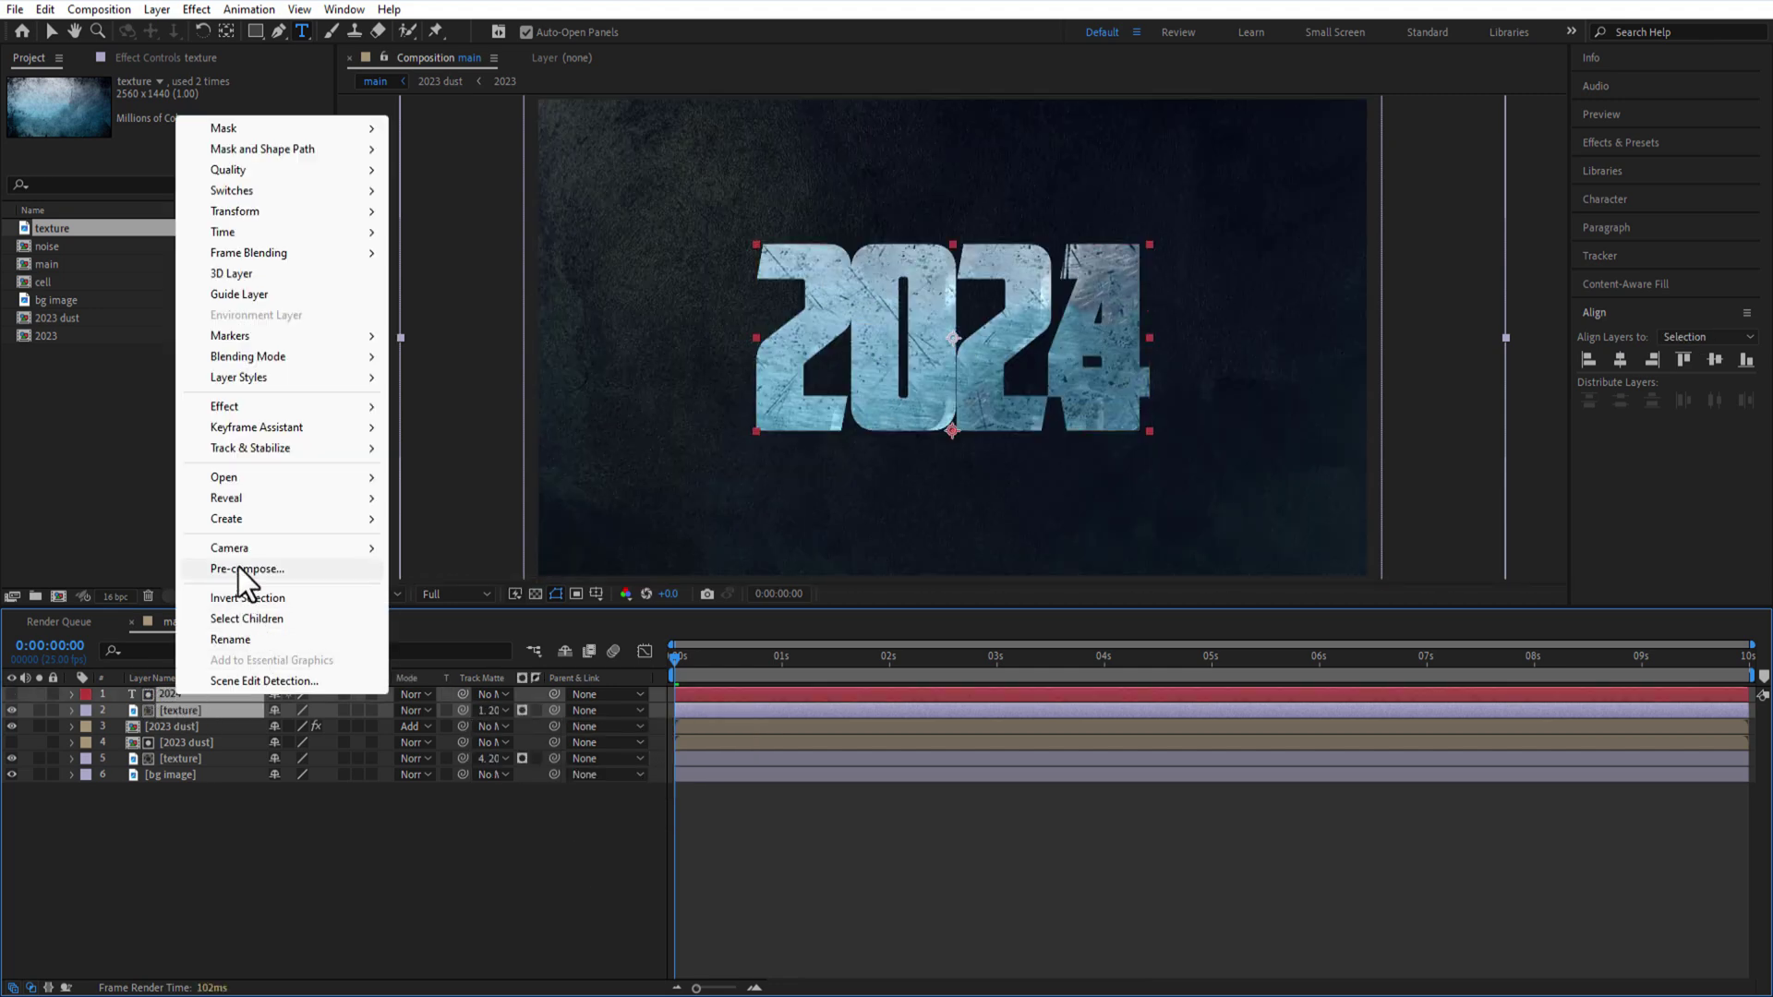
pyautogui.click(238, 567)
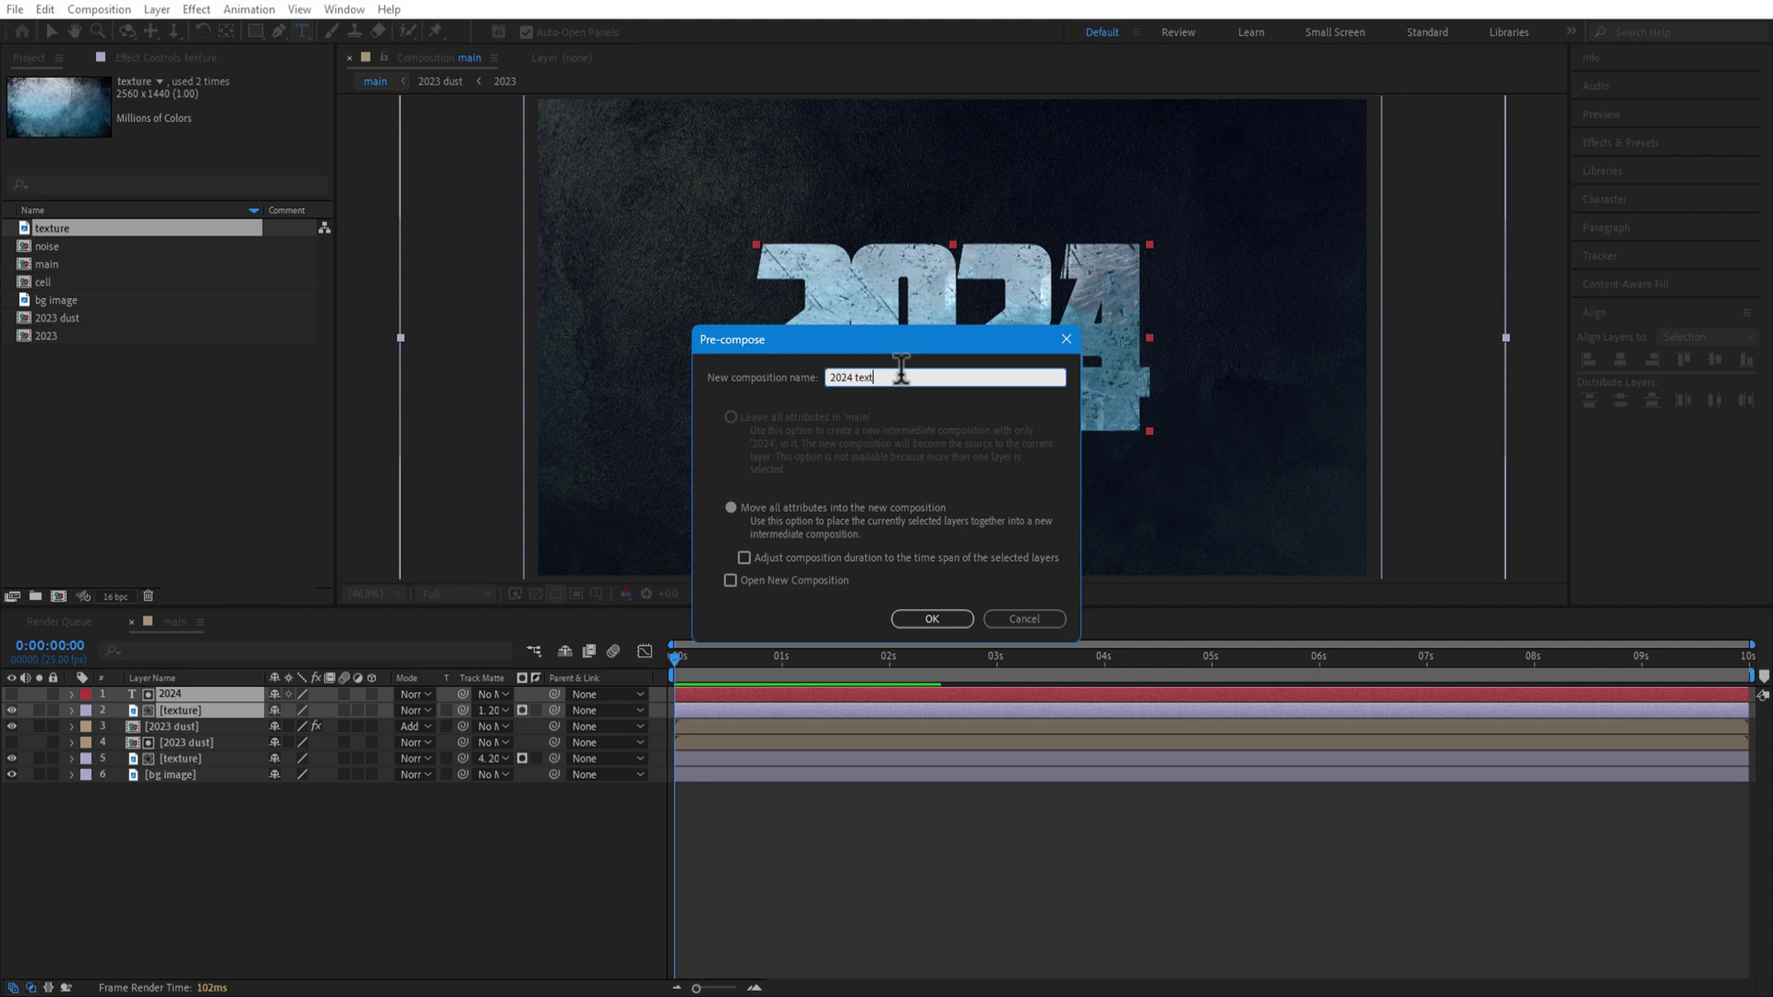
pyautogui.click(932, 619)
# - Keyframe the 2024 text layer's opacity from 0% at 5 seconds to 100% at 8 seconds
pyautogui.moveTo(1178, 679)
pyautogui.mouseDown()
pyautogui.moveTo(1321, 684)
pyautogui.moveTo(1211, 684)
pyautogui.mouseUp()
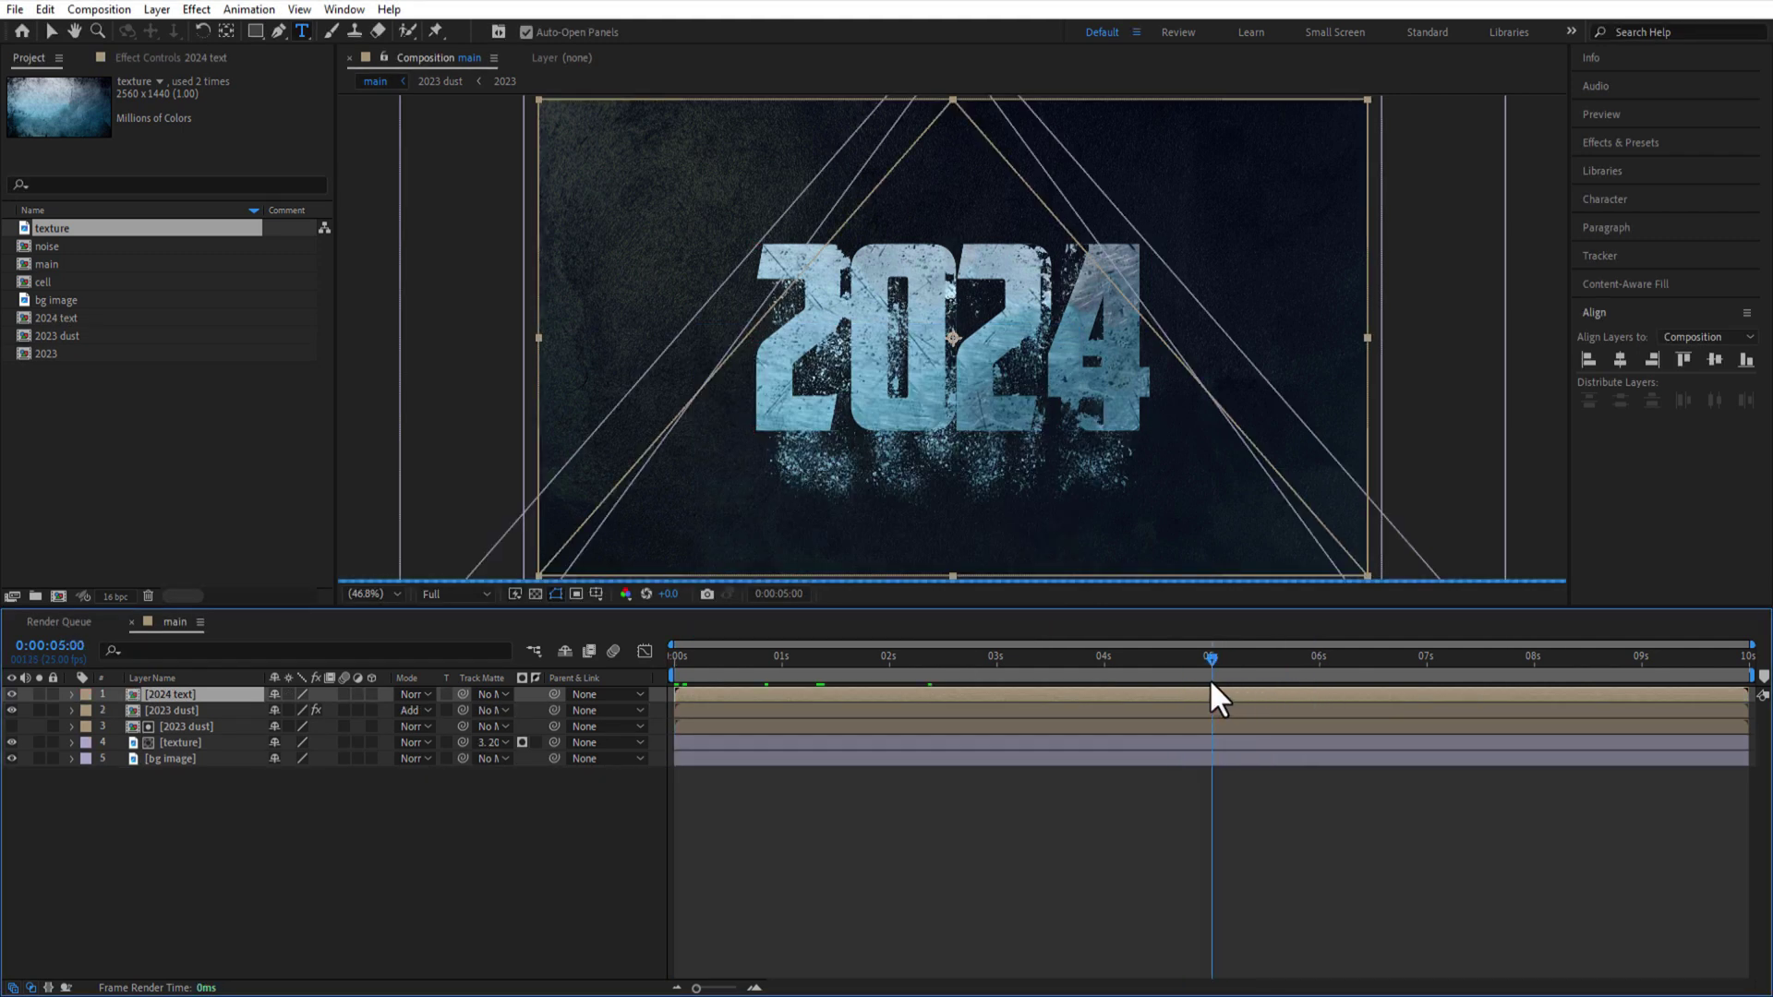
pyautogui.press('t')
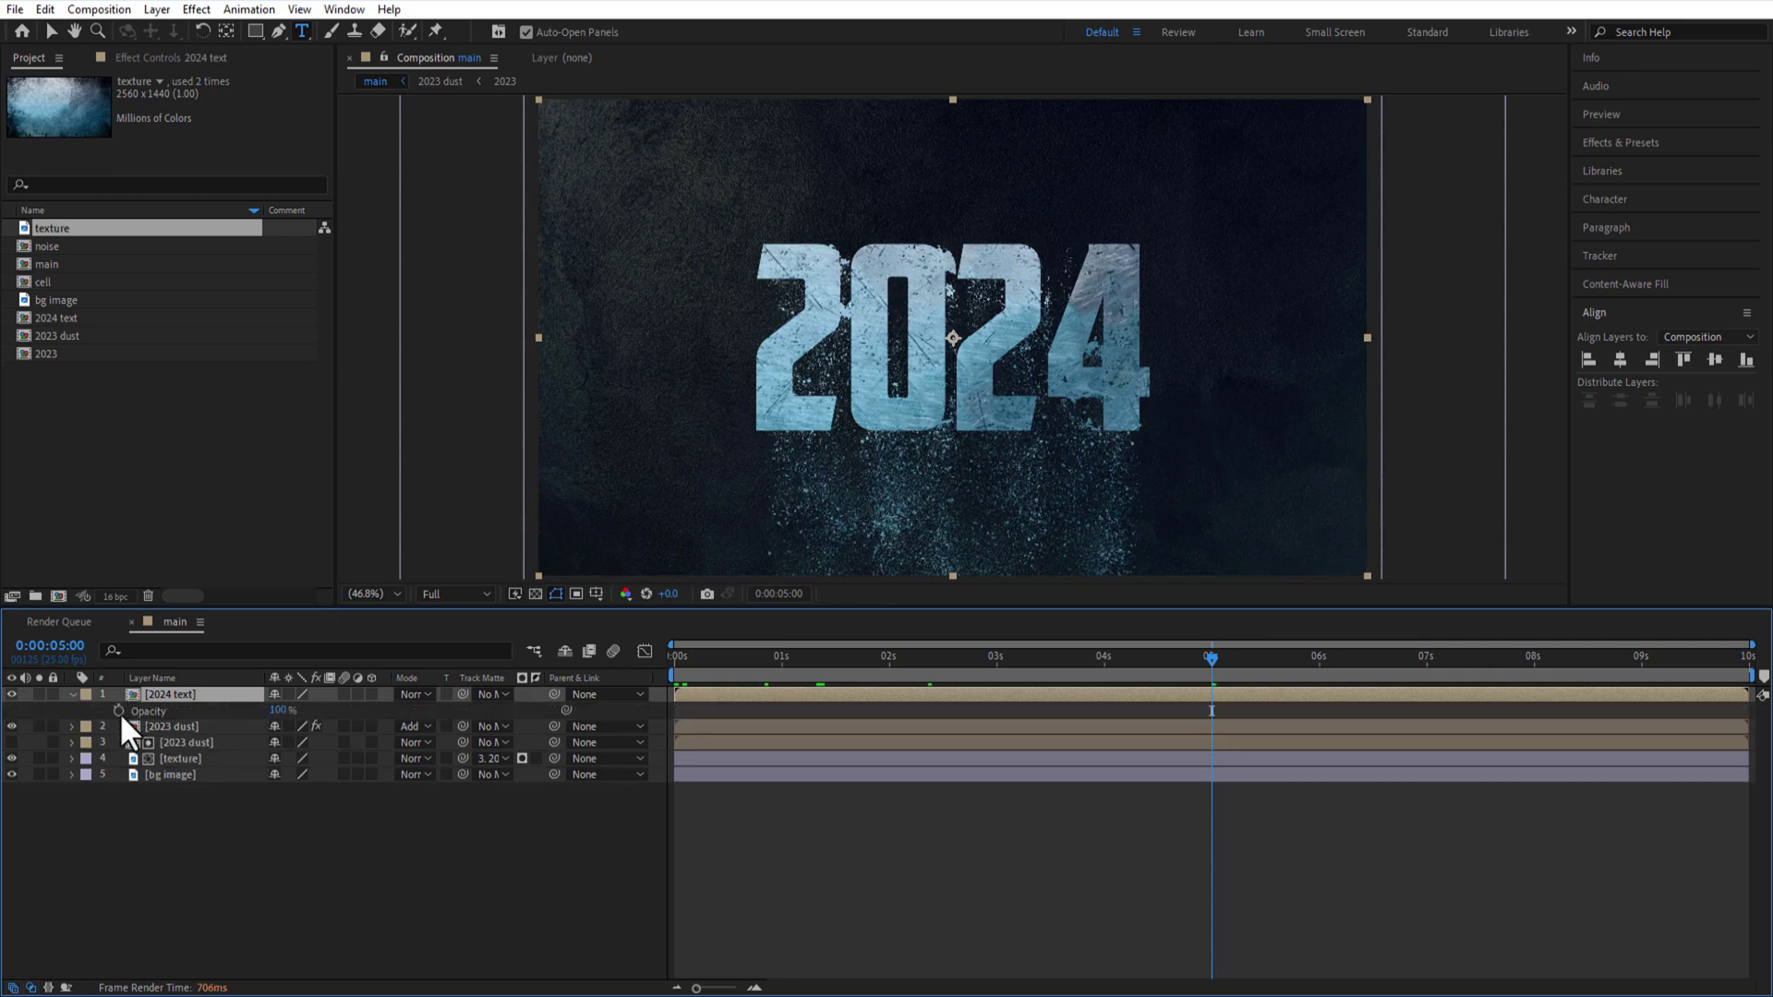
pyautogui.click(119, 711)
pyautogui.moveTo(281, 711); pyautogui.dragTo(135, 713)
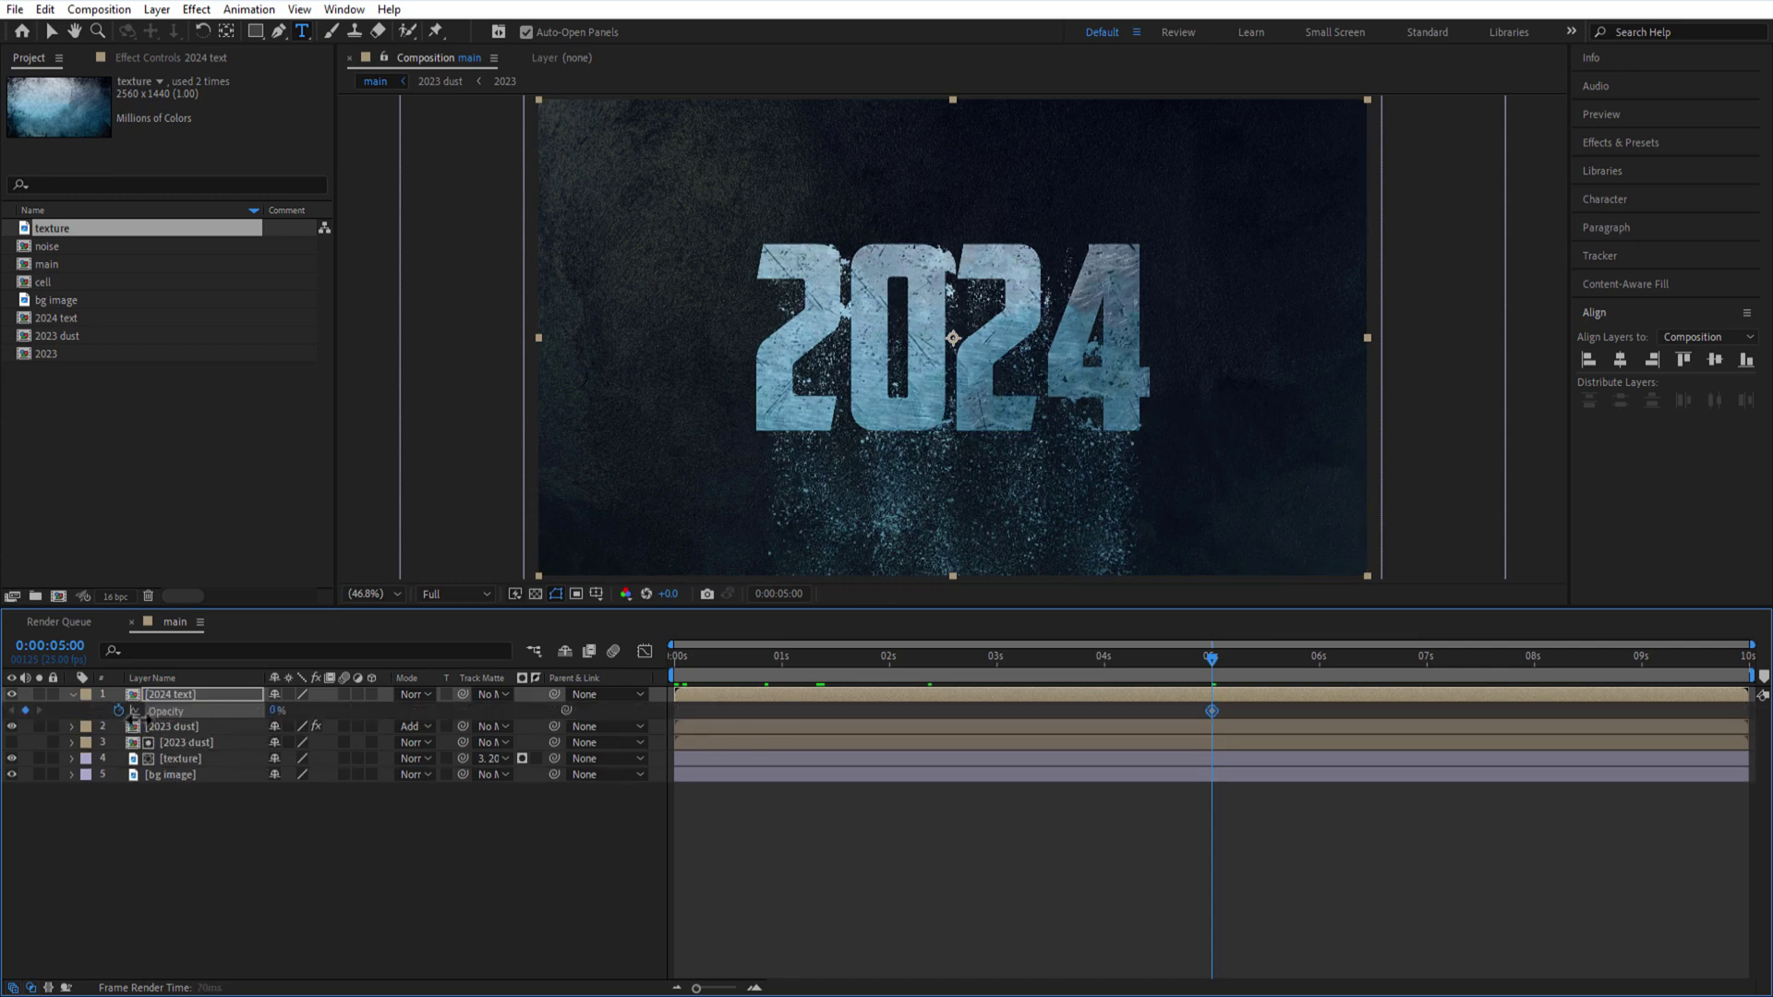
pyautogui.moveTo(1214, 663); pyautogui.dragTo(1427, 663)
pyautogui.moveTo(275, 712); pyautogui.dragTo(485, 720)
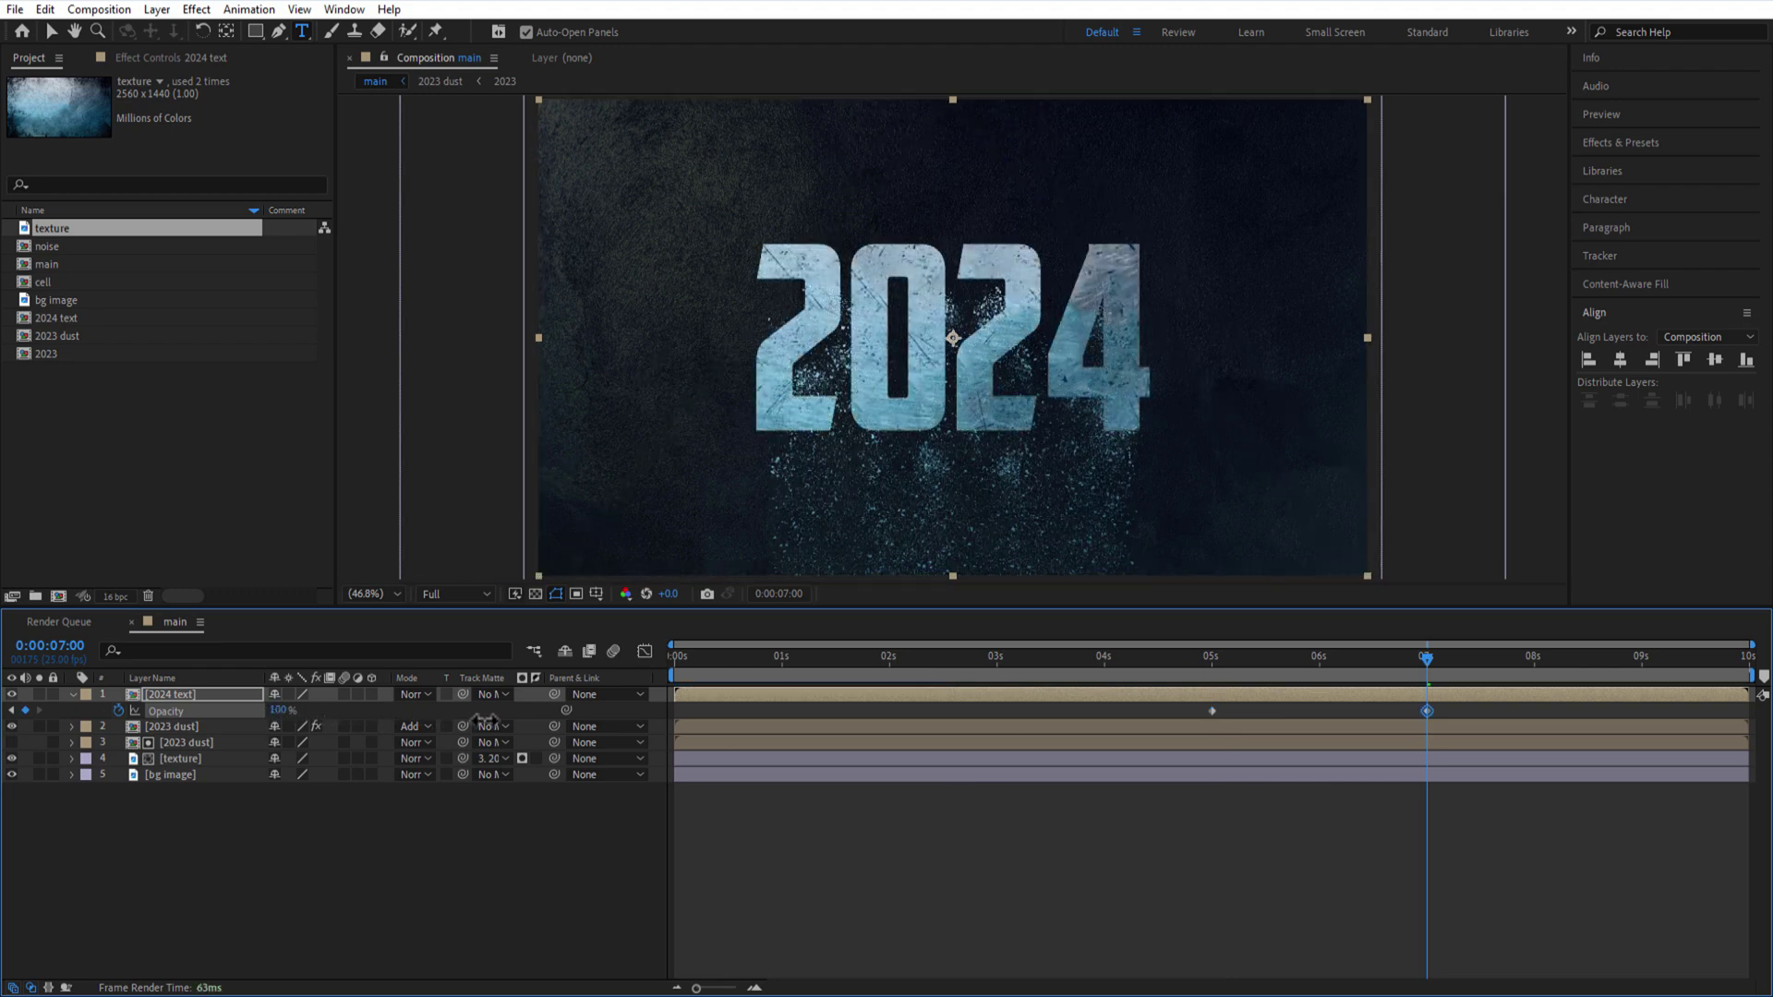
pyautogui.moveTo(1428, 712); pyautogui.dragTo(1537, 711)
# - Move the 2024 text layer below the texture layer, directly above bg image
pyautogui.press('Home')
pyautogui.click(74, 694)
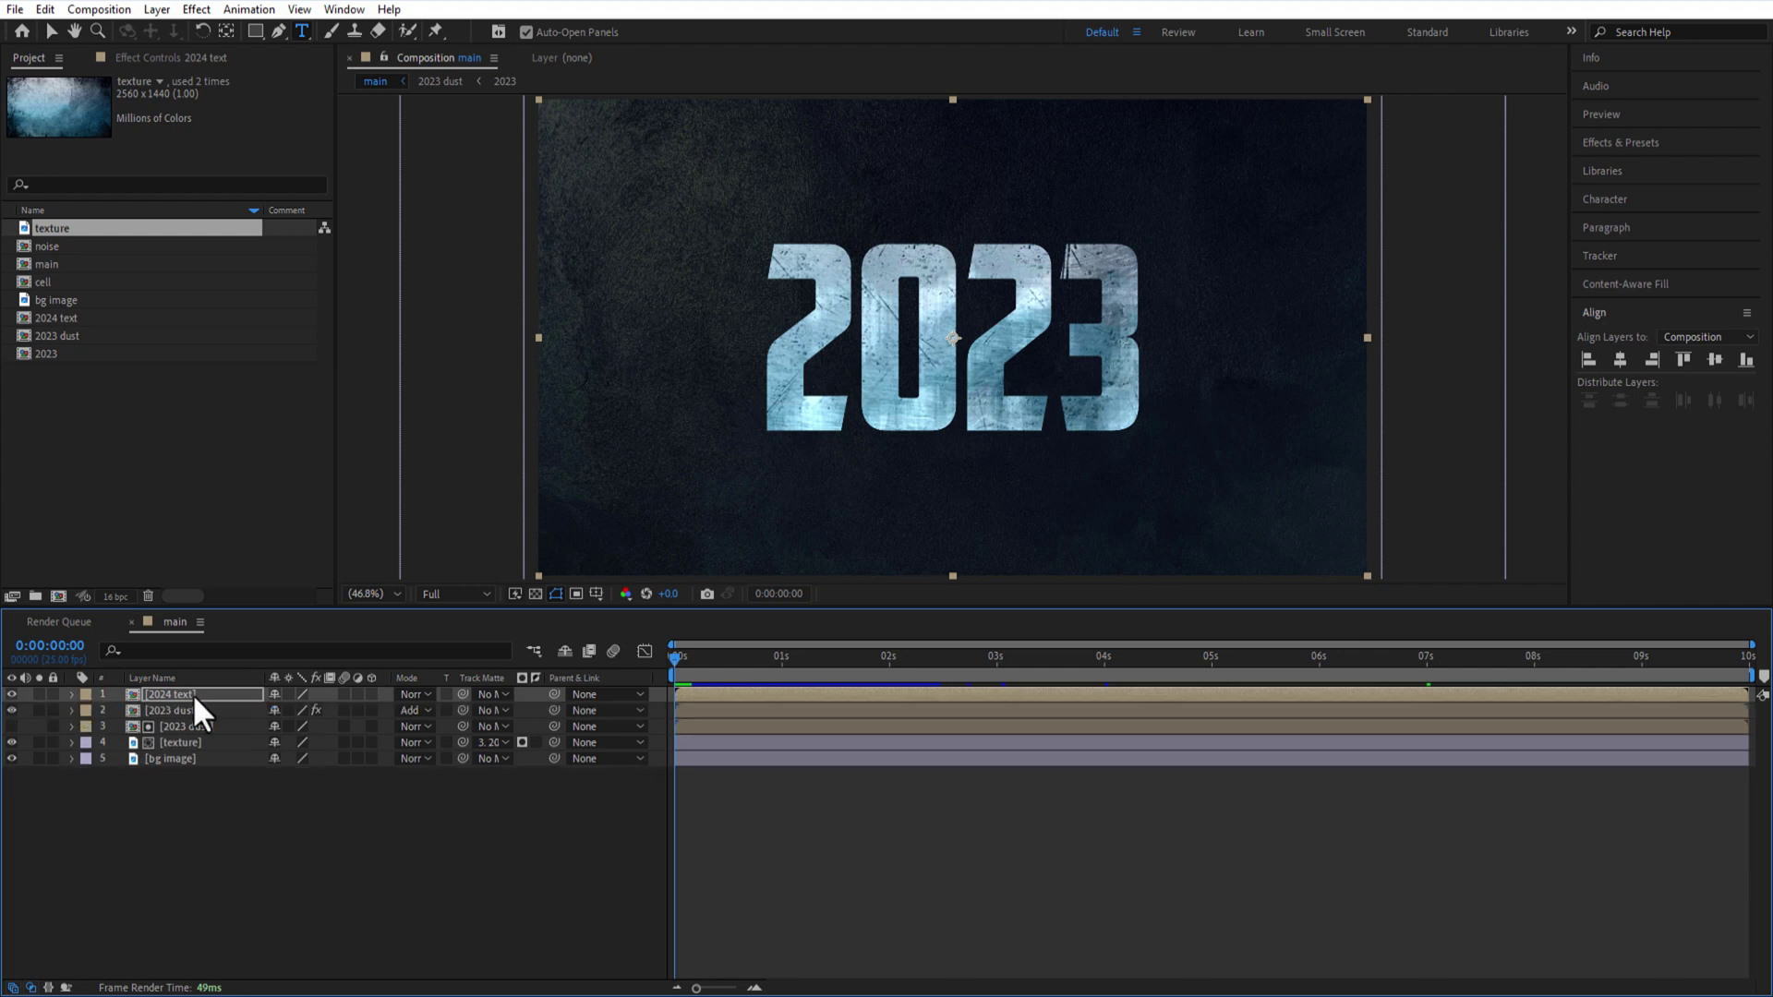
pyautogui.moveTo(194, 742); pyautogui.dragTo(196, 754)
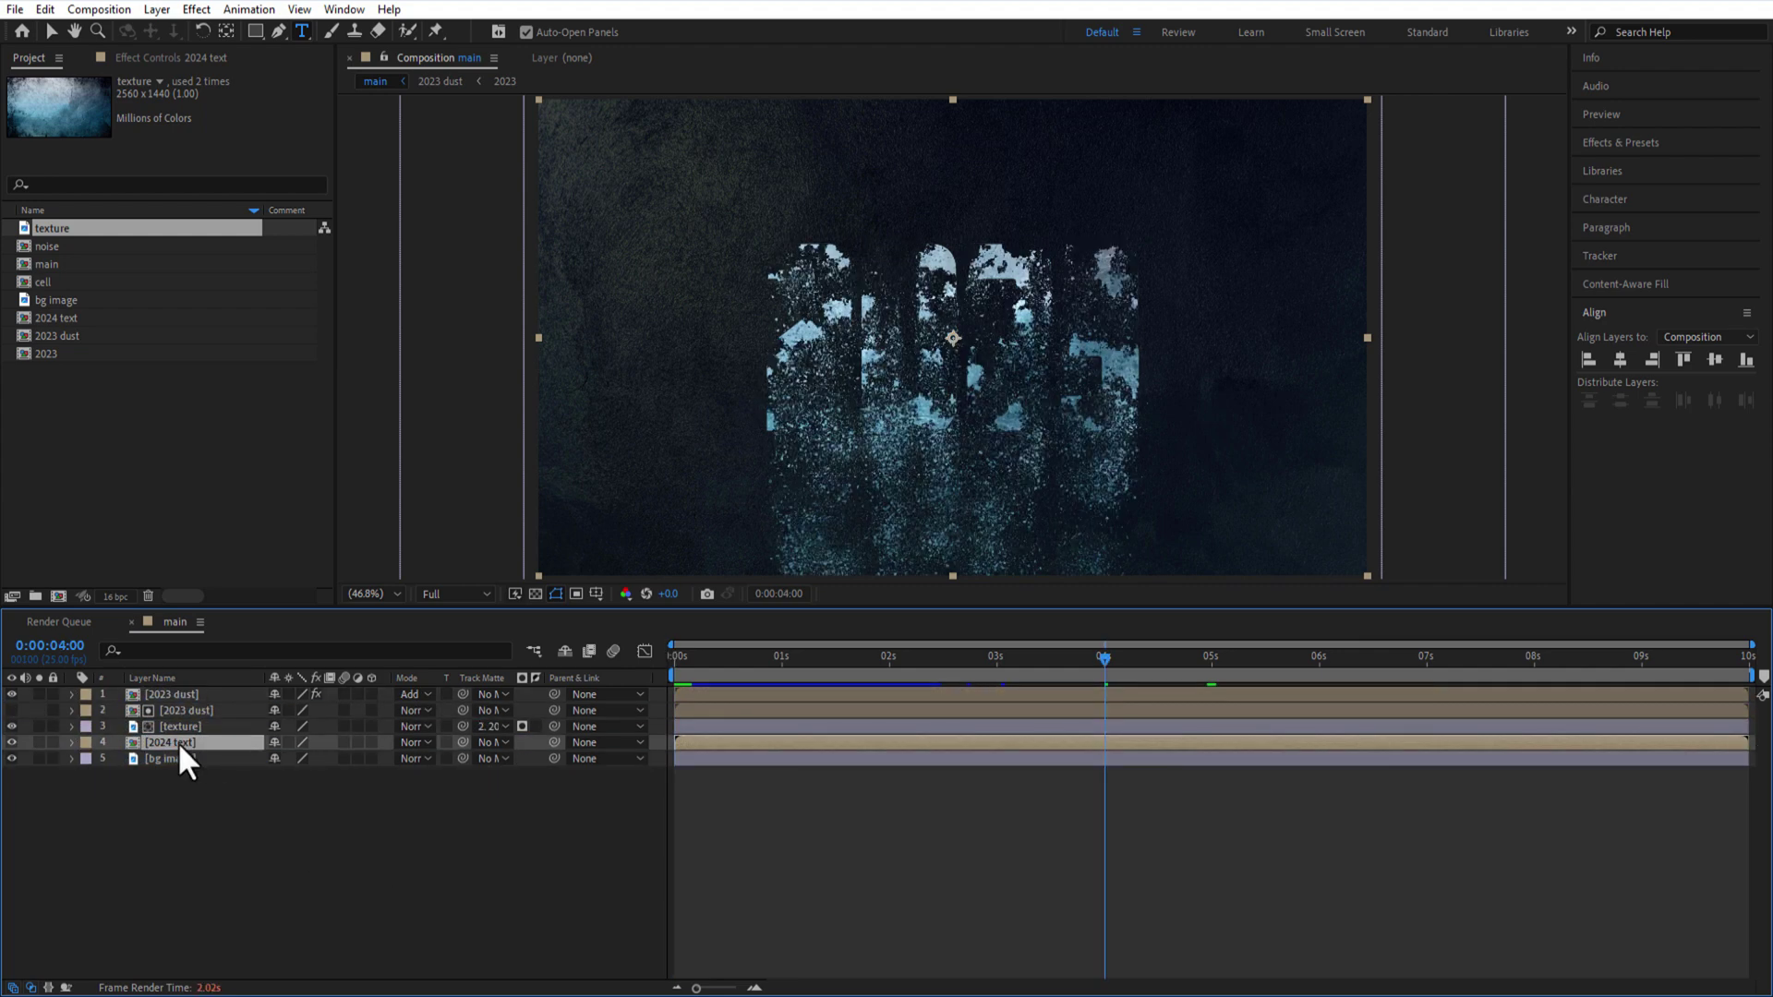
# - Move the 2024 text layer's opacity keyframes to 4 and 6 seconds and preview the animation
pyautogui.press('u')
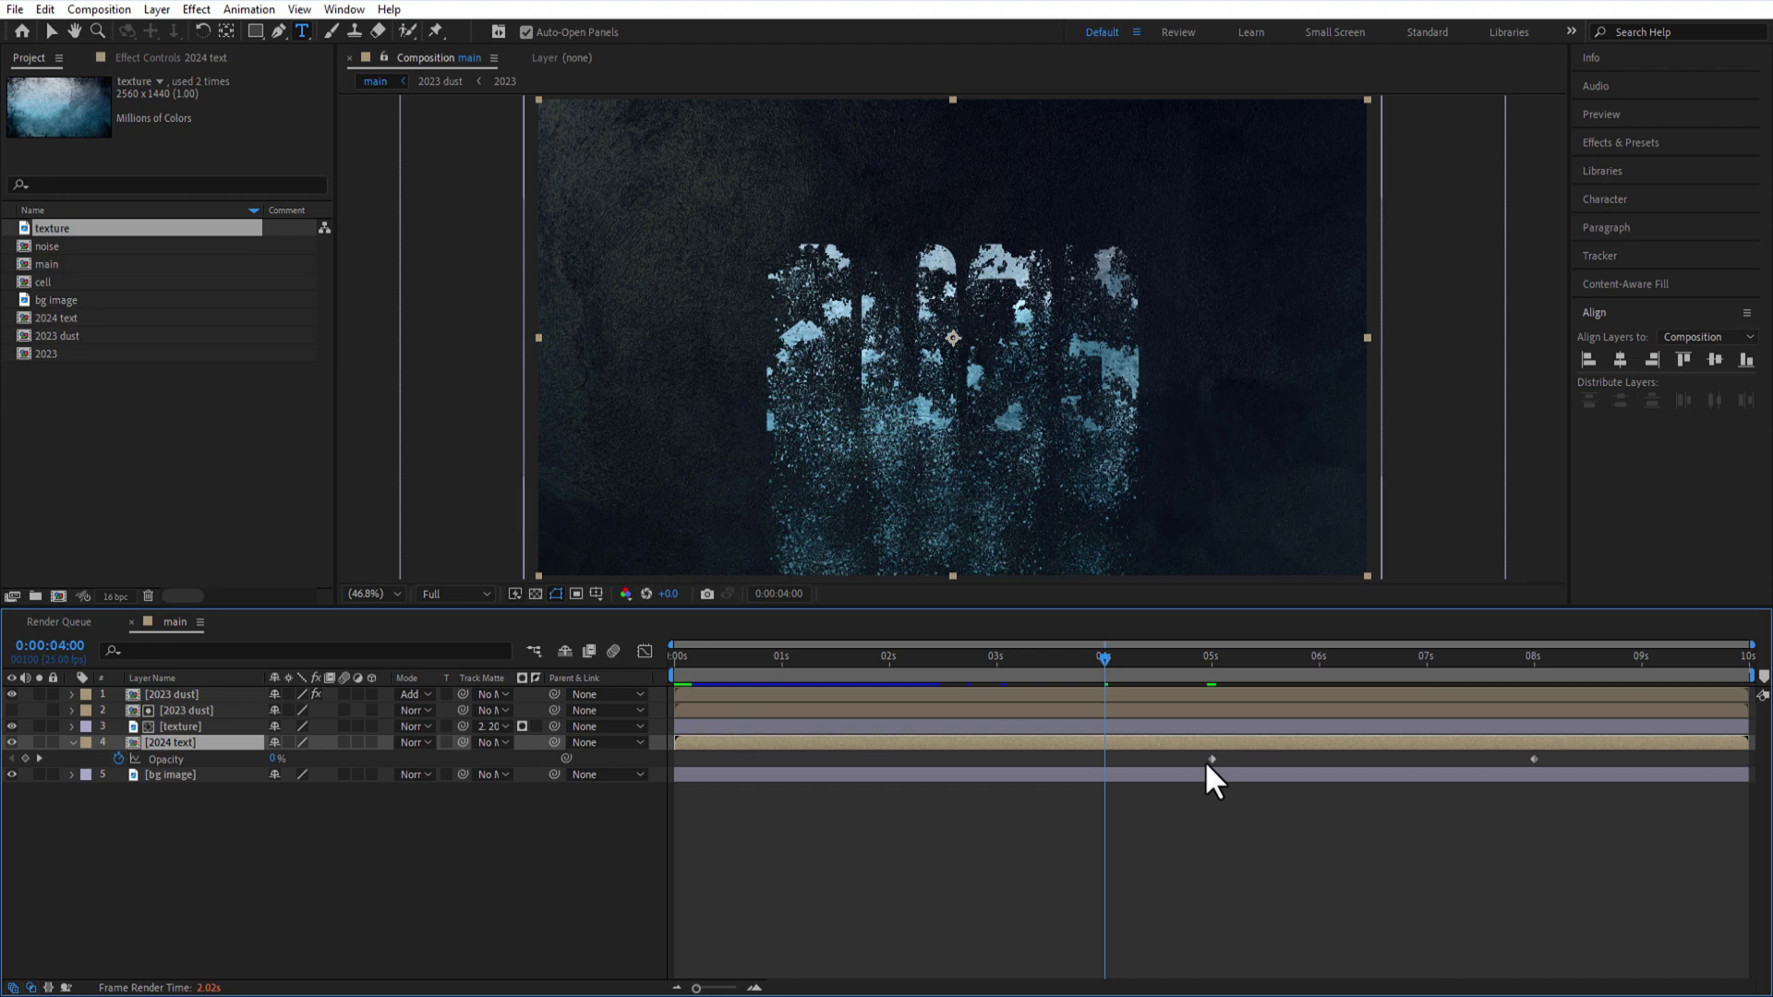
pyautogui.moveTo(1195, 755); pyautogui.dragTo(1563, 767)
pyautogui.moveTo(1211, 766); pyautogui.dragTo(1100, 761)
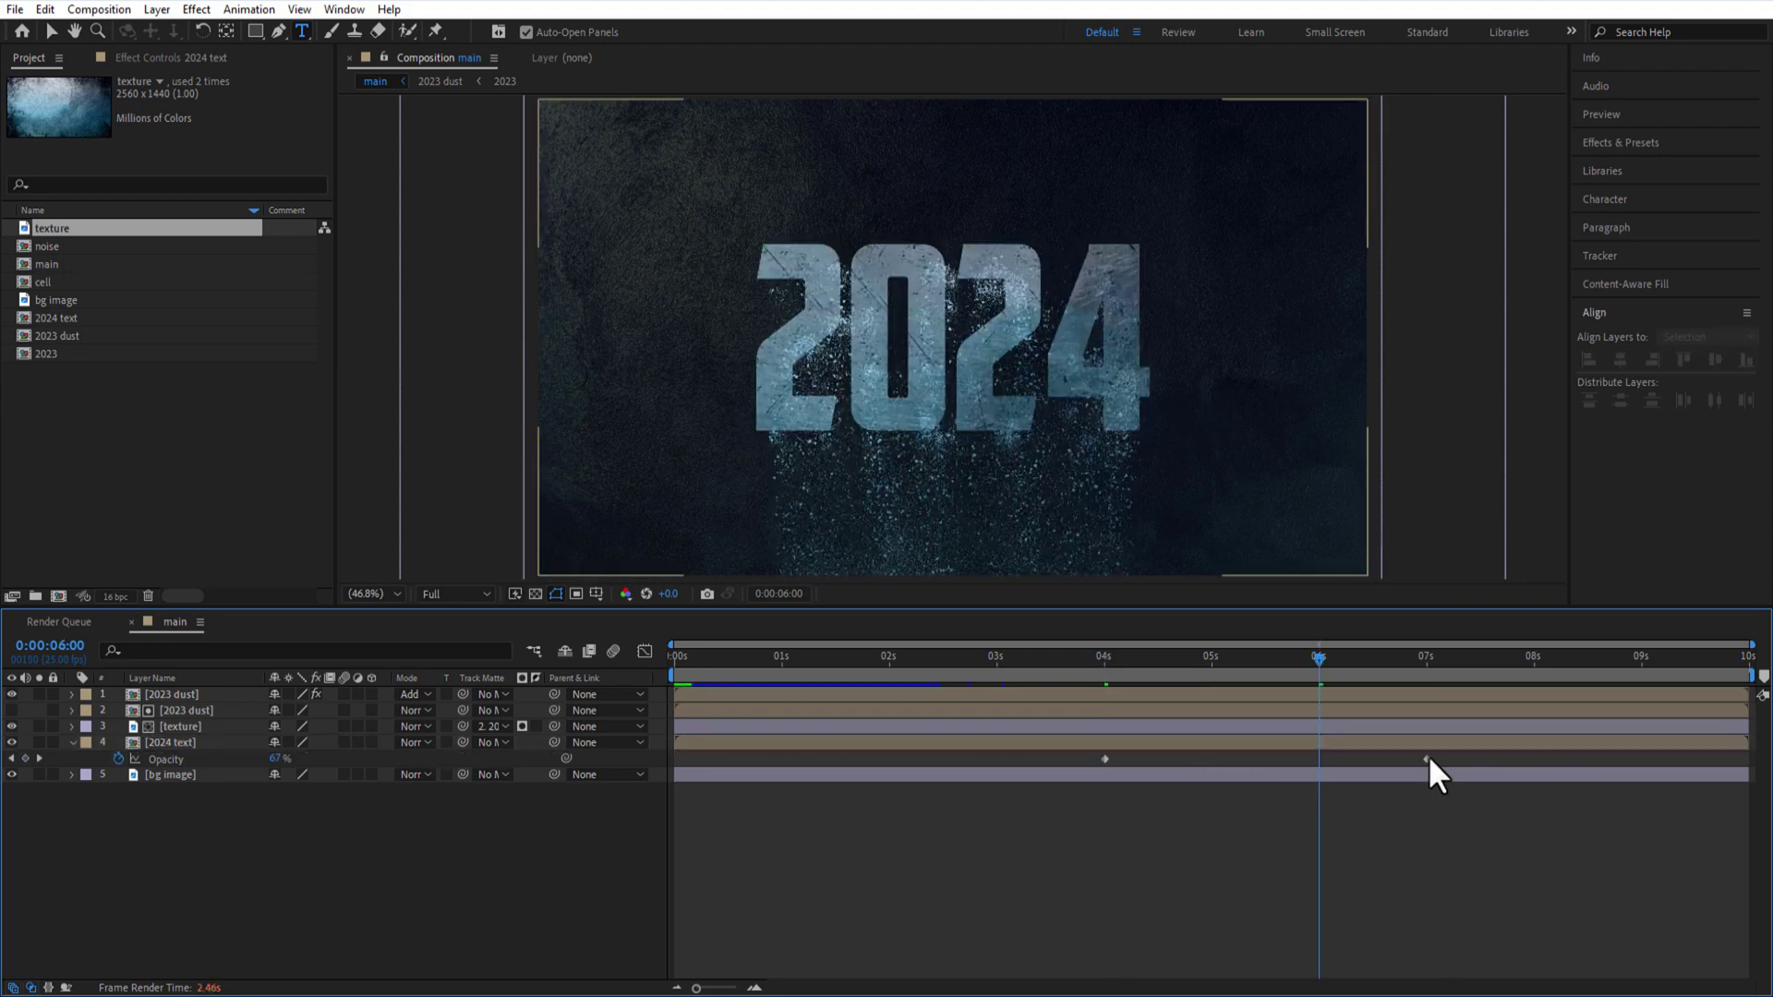
pyautogui.moveTo(1426, 759); pyautogui.dragTo(1320, 763)
pyautogui.click(72, 743)
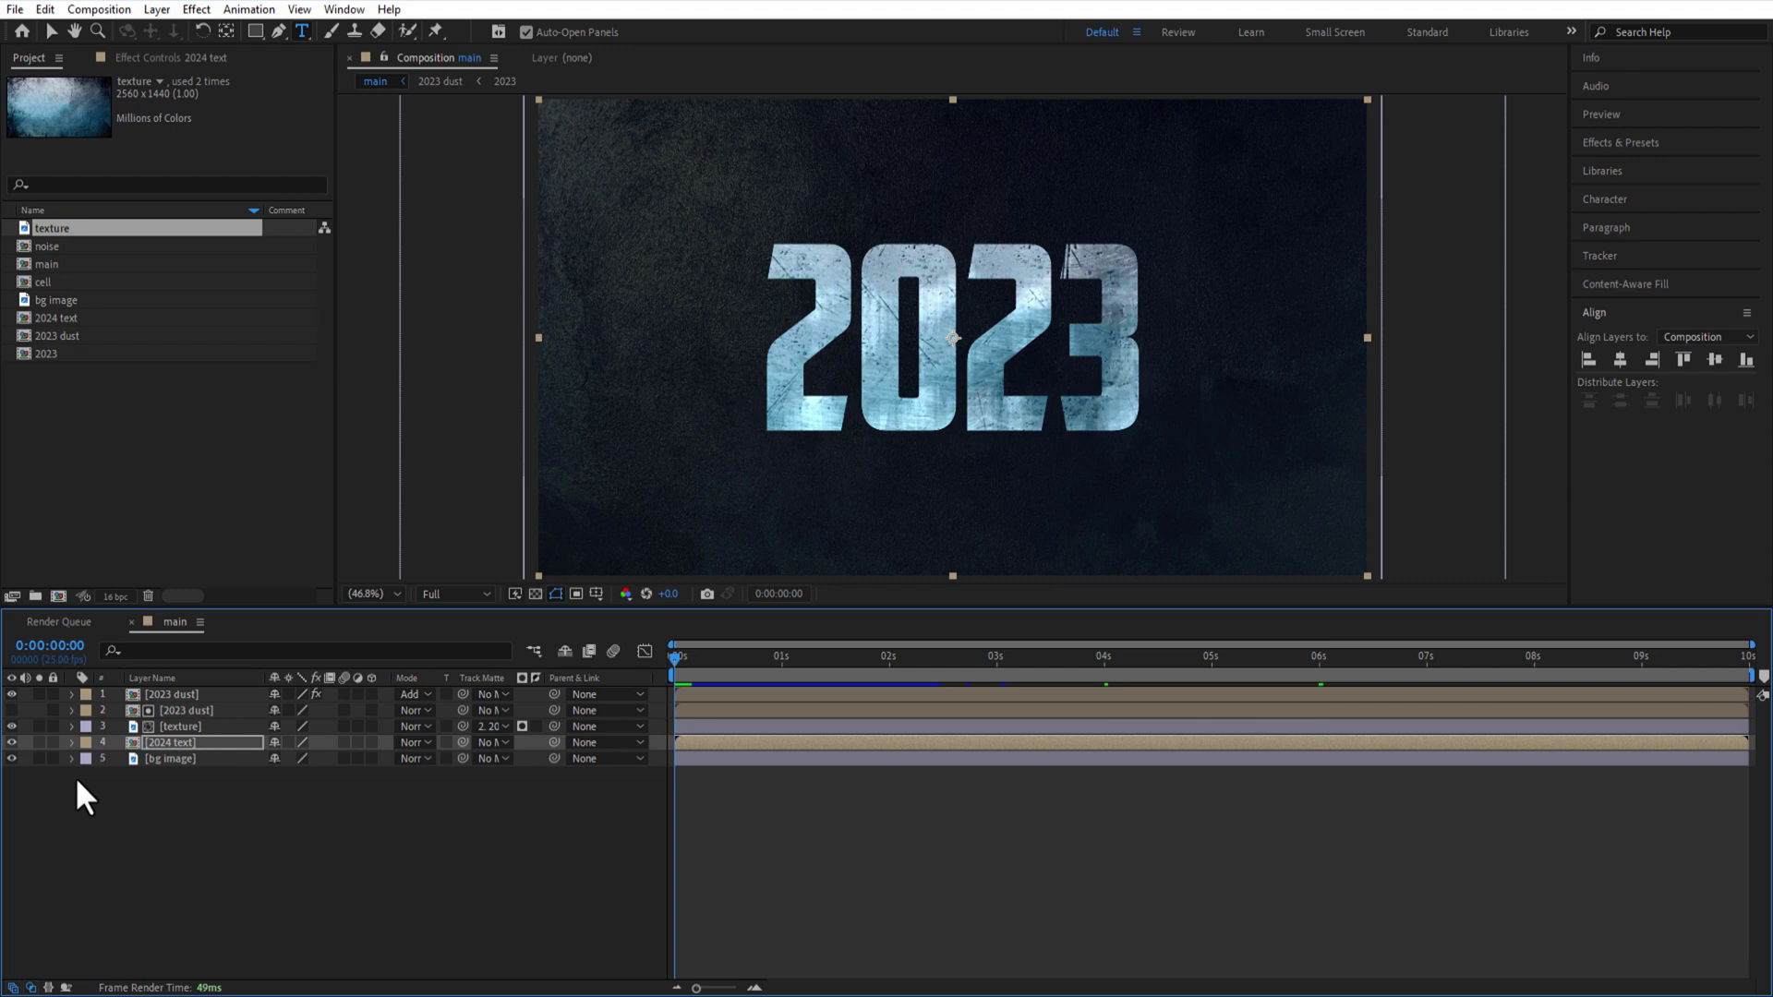
pyautogui.press('space')
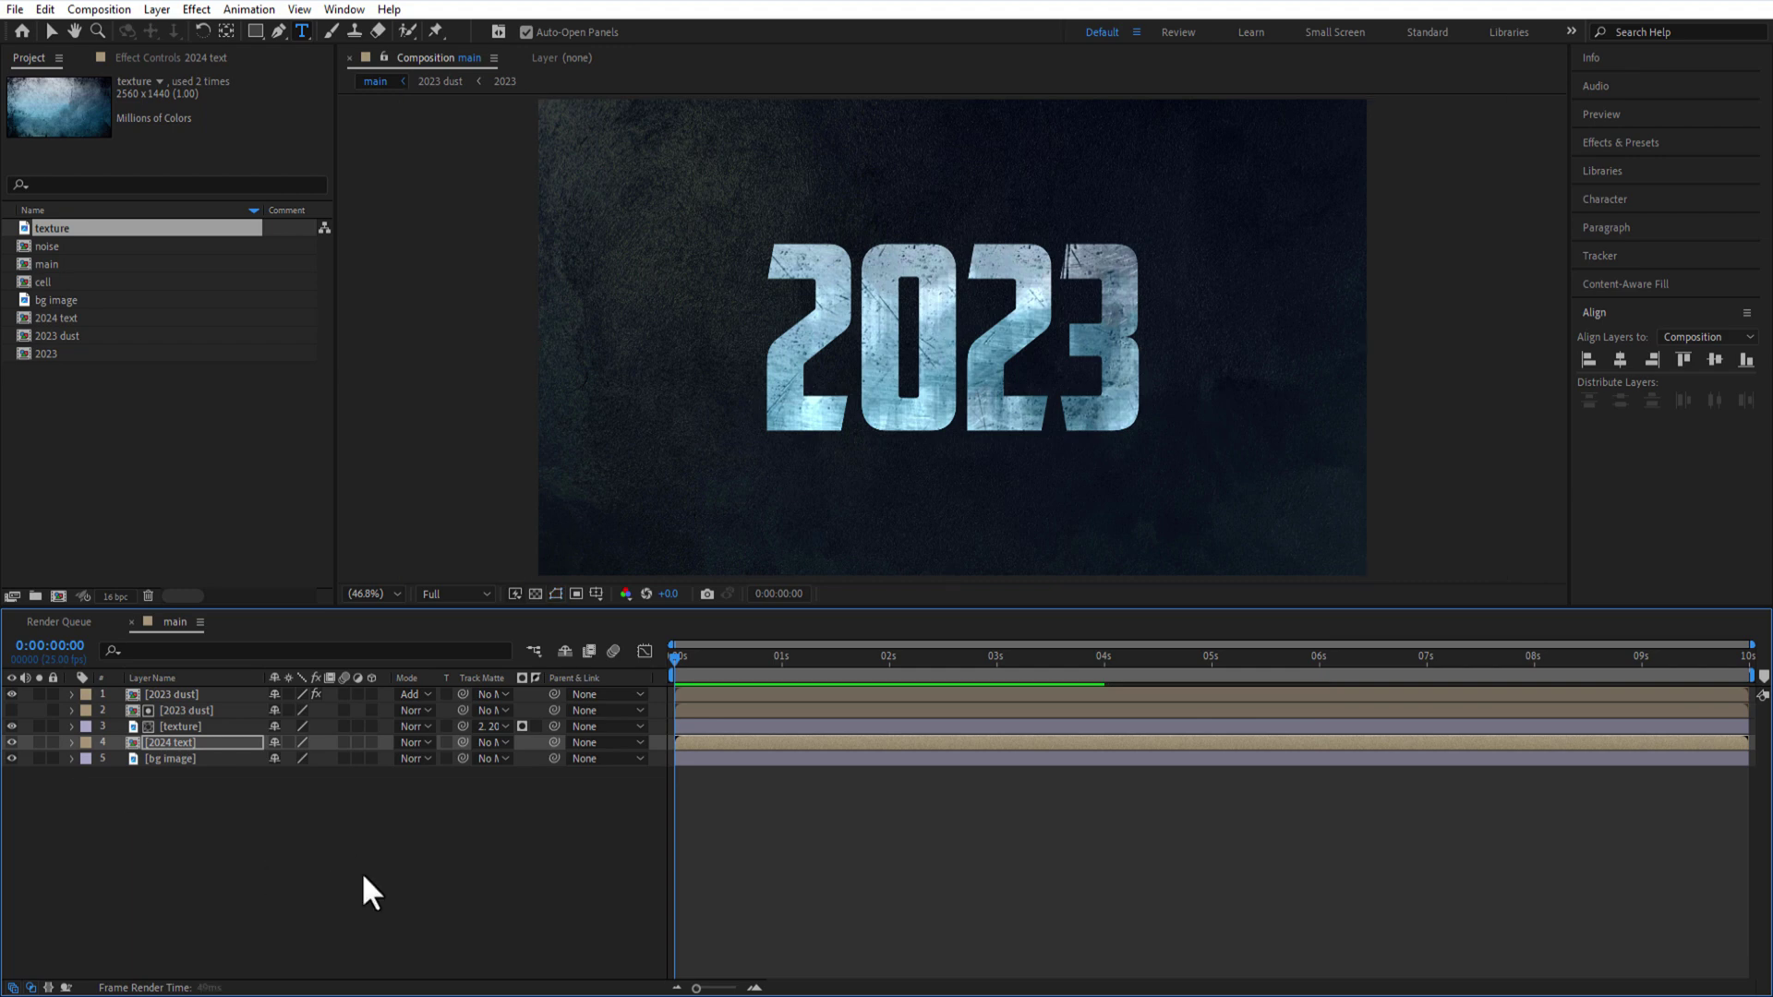
pyautogui.press('space')
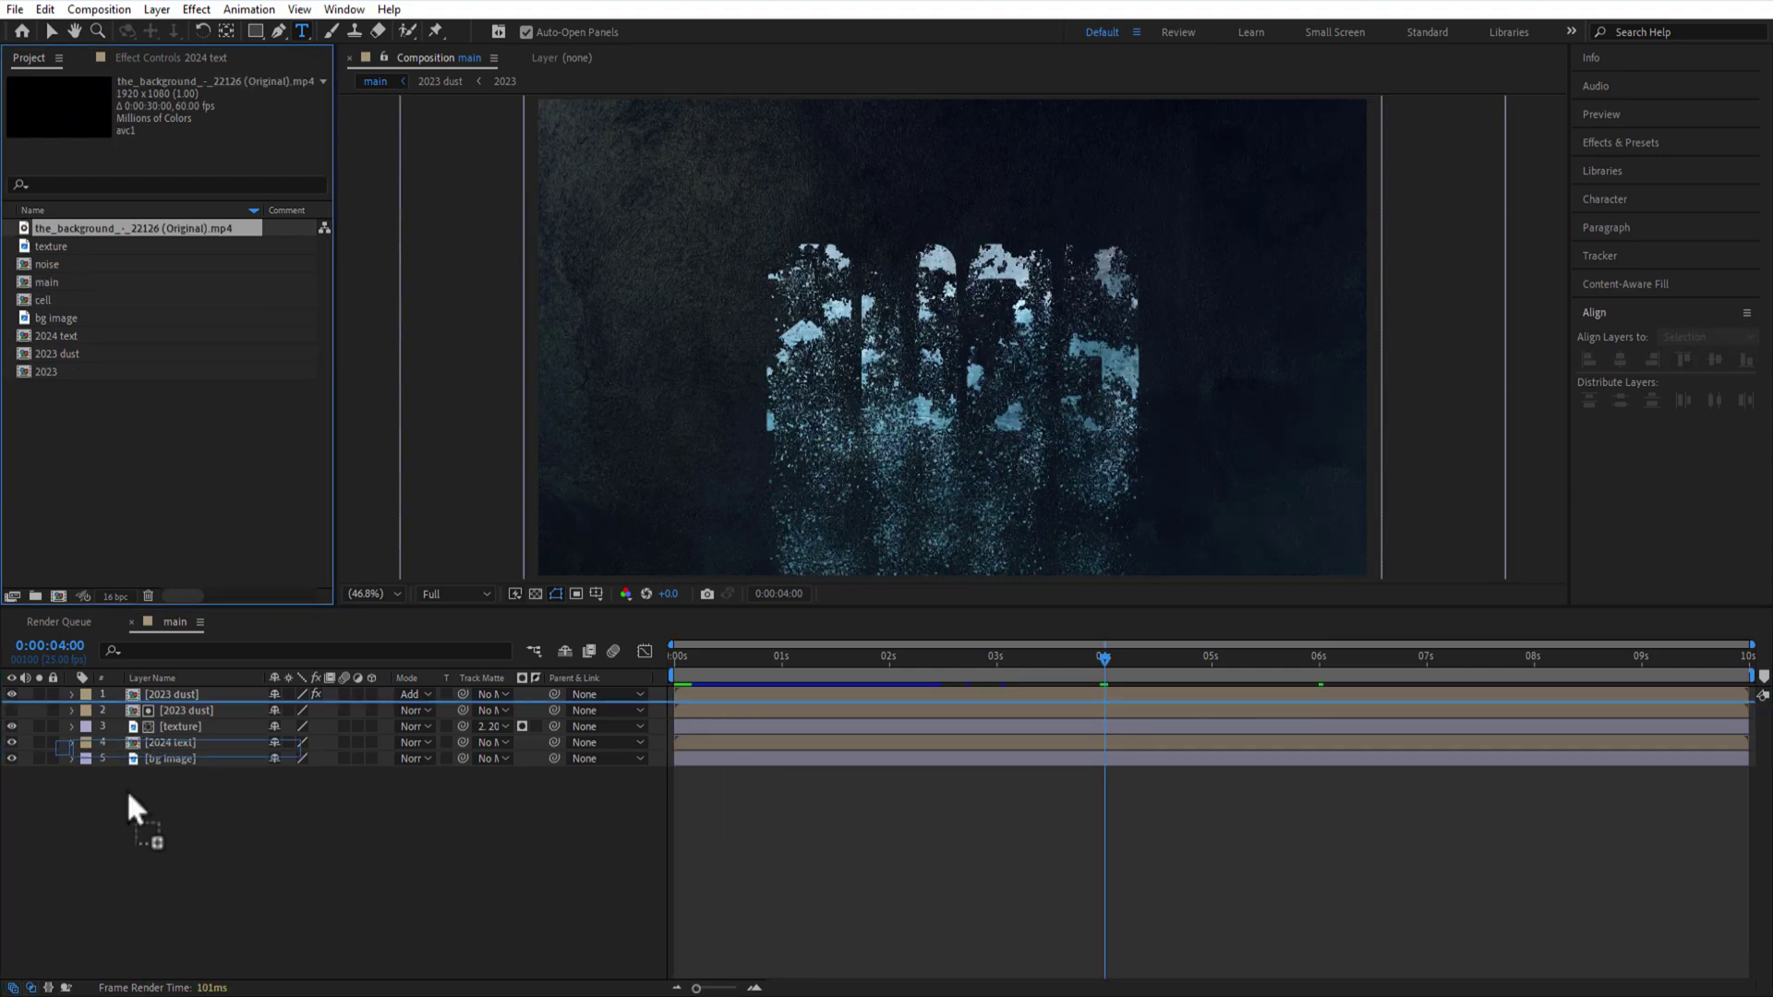
# - Add the_background_-_22126 (Original).mp4 as the bottom layer and flip it vertically
pyautogui.moveTo(126, 789); pyautogui.dragTo(427, 867)
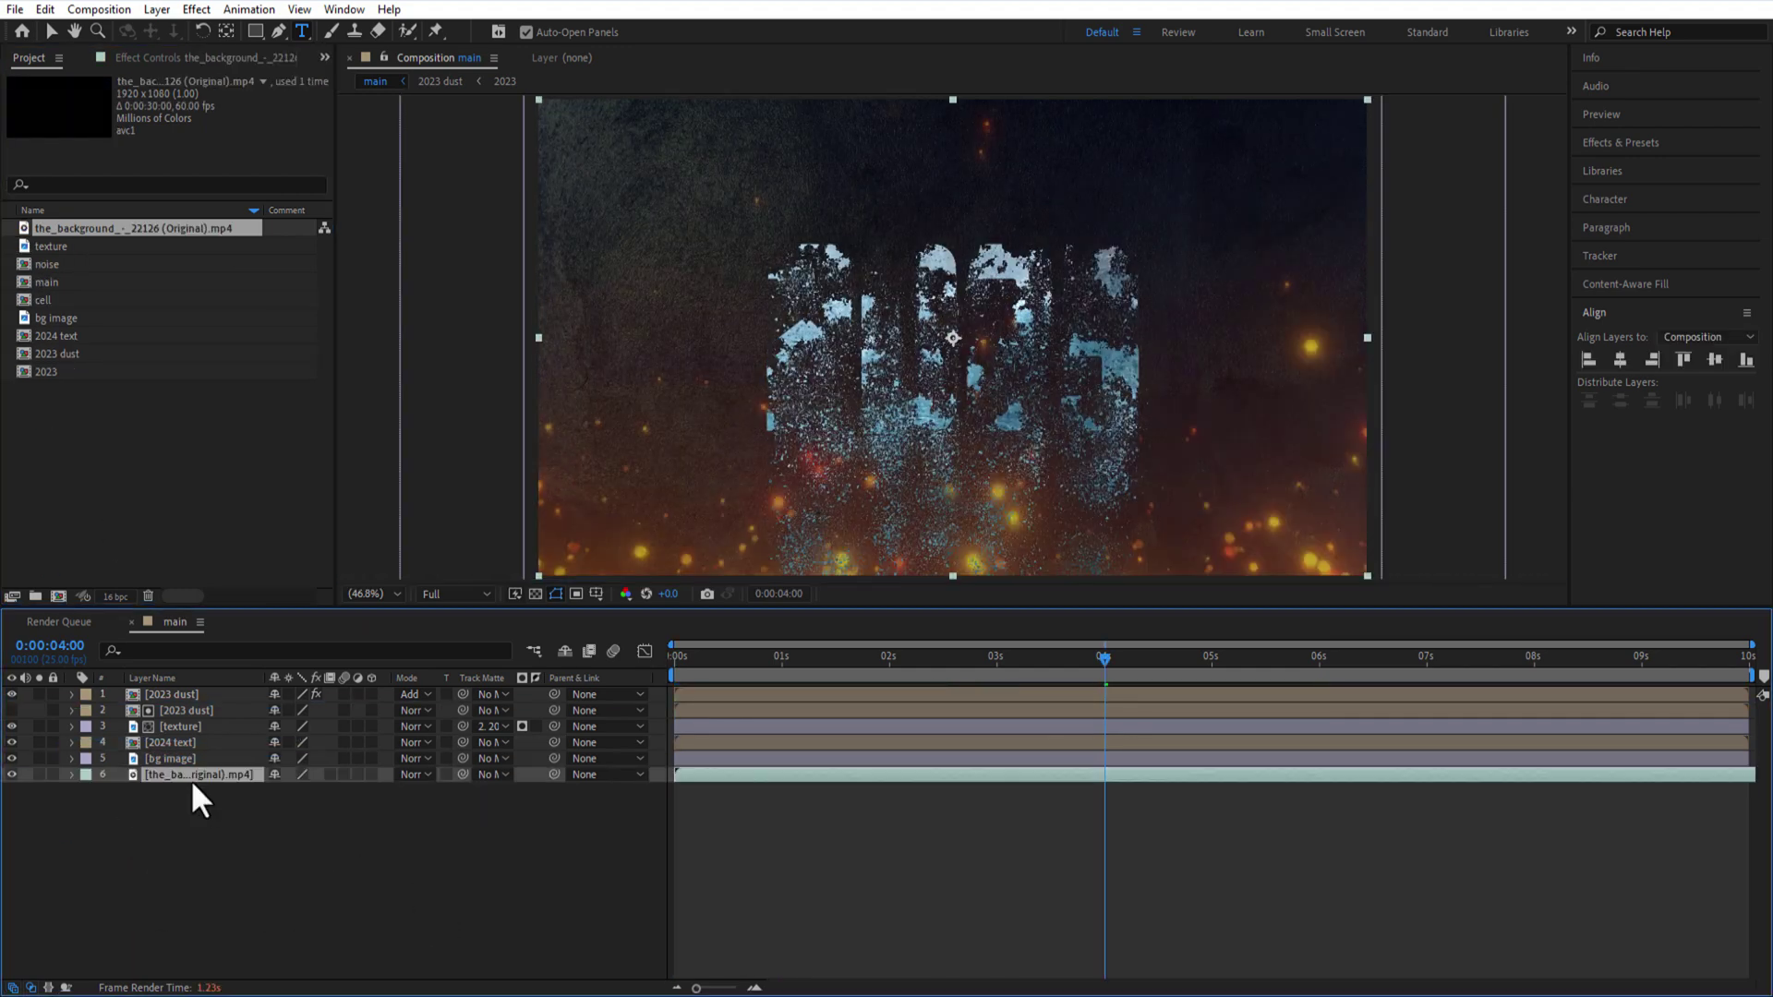
pyautogui.rightClick(190, 780)
pyautogui.moveTo(286, 305)
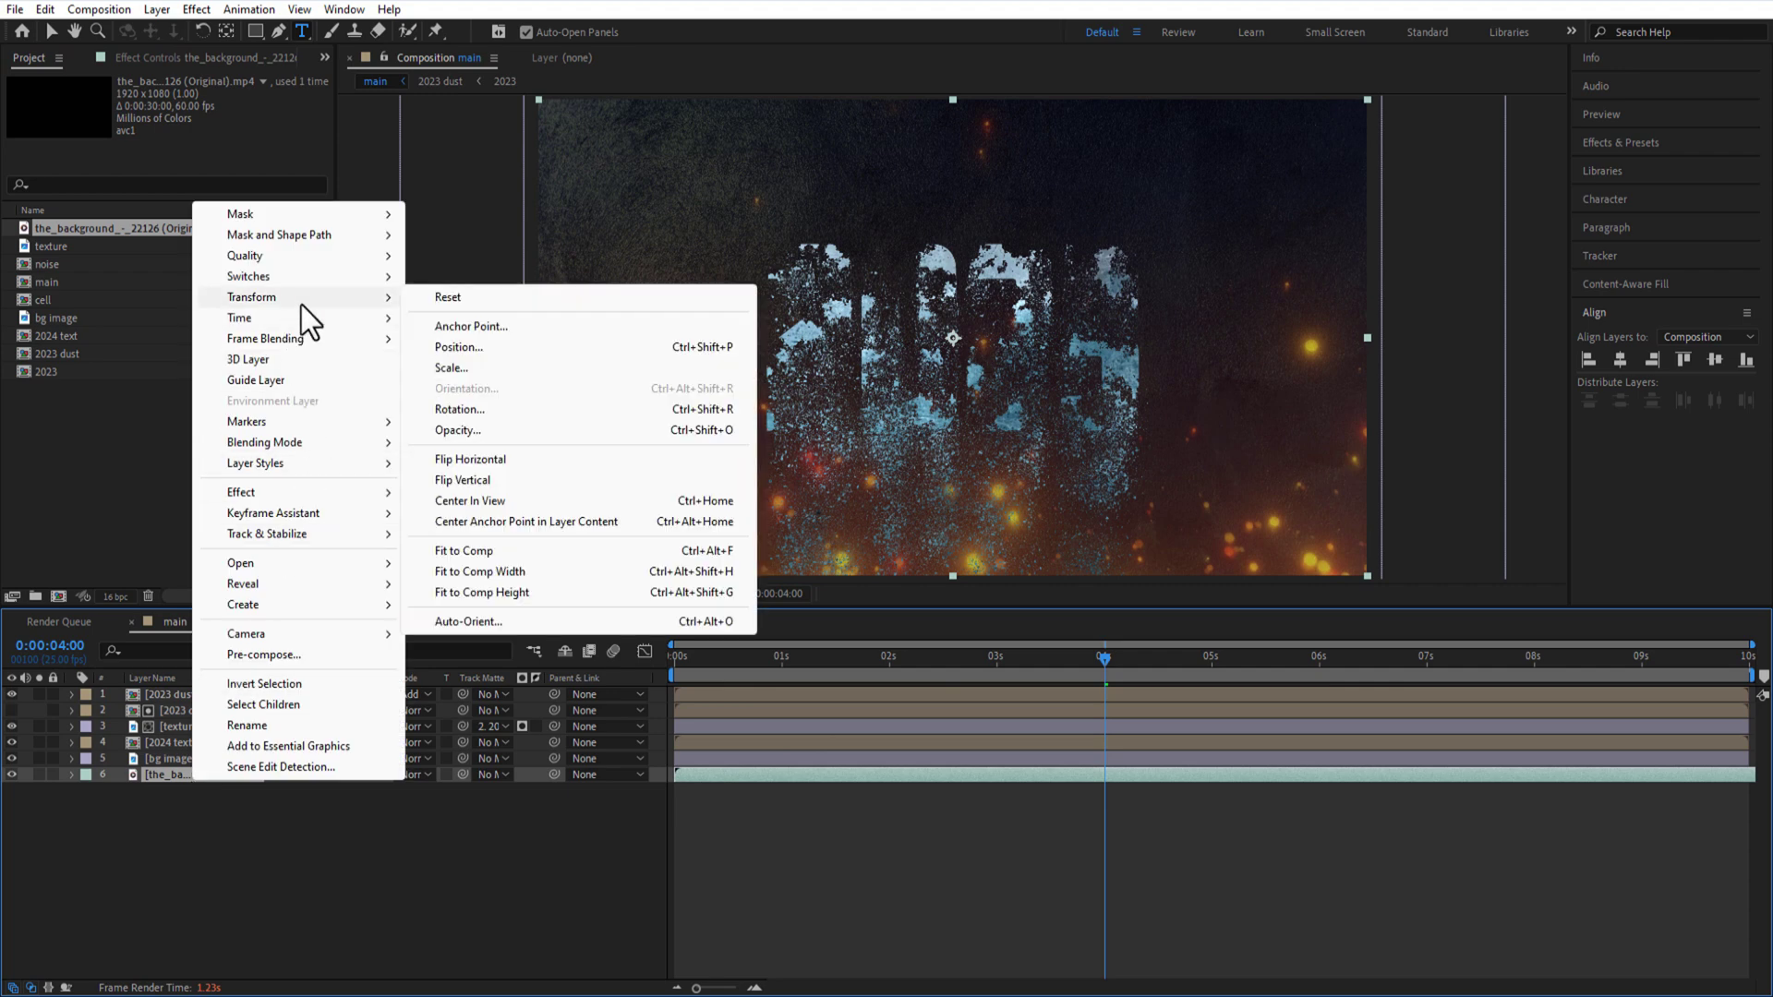
pyautogui.click(491, 481)
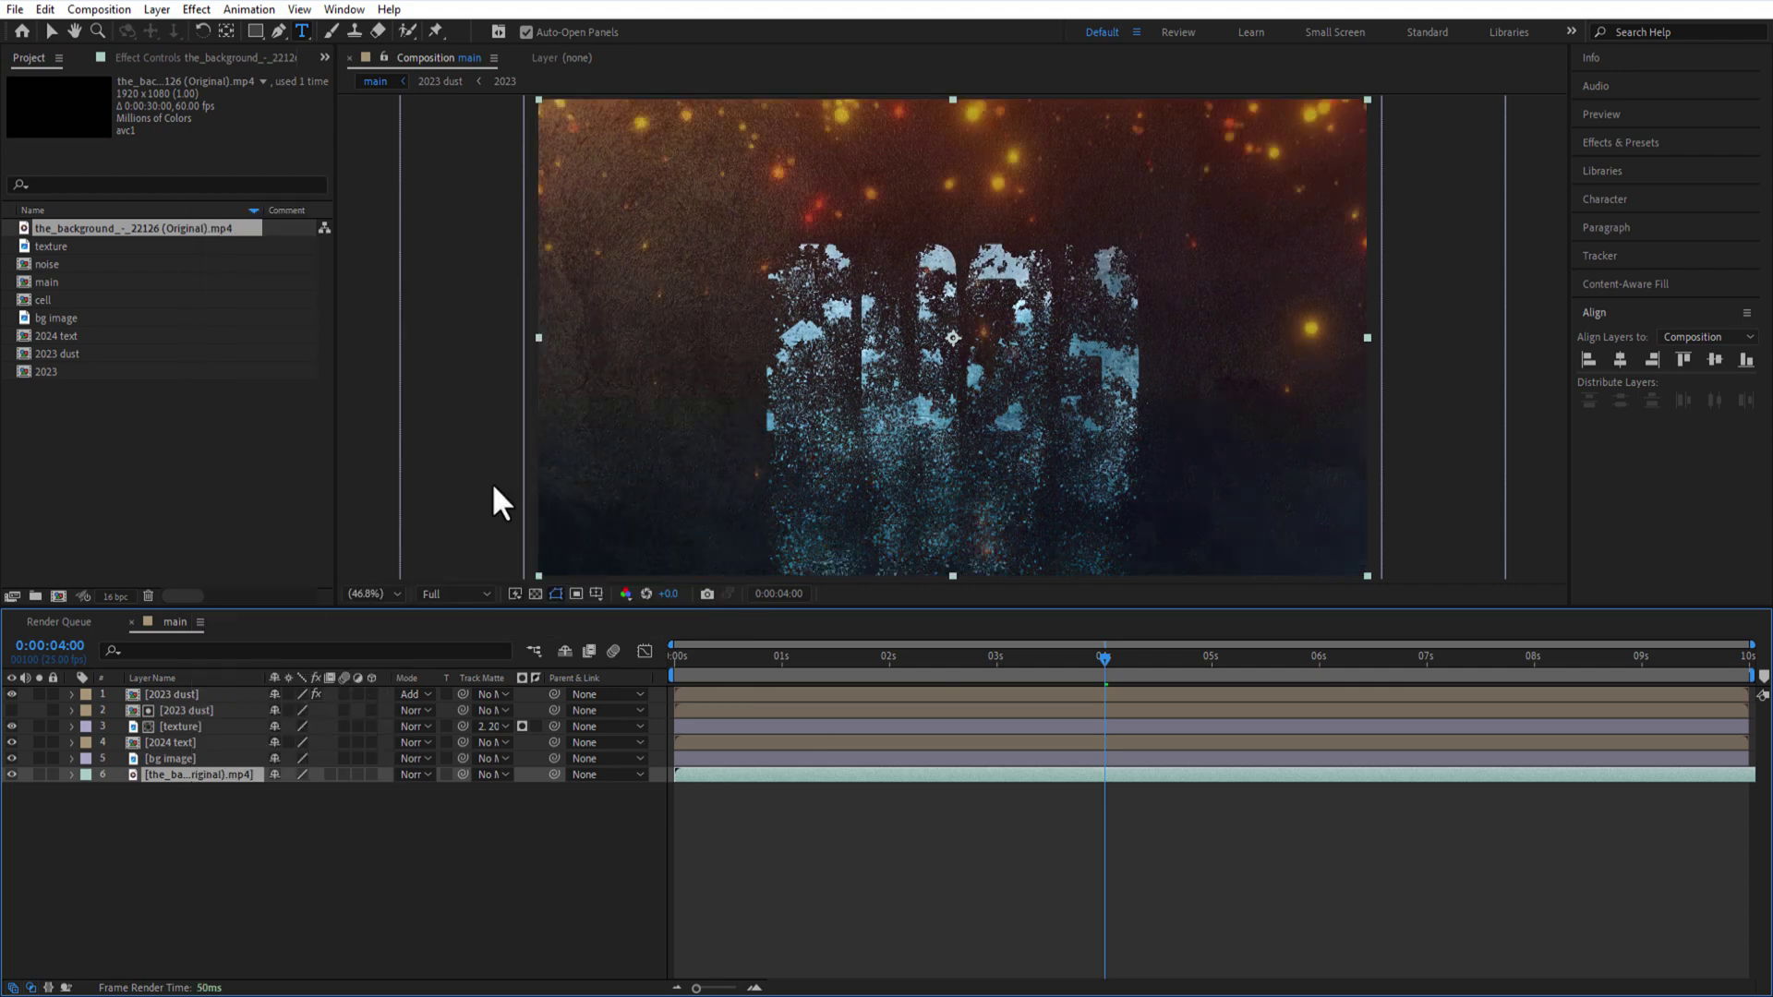
pyautogui.click(306, 814)
# - Apply Hue/Saturation to the bottom video layer with Colorize enabled, colorize hue 190° and colorize saturation 100
pyautogui.click(1623, 143)
pyautogui.doubleClick(1635, 167)
pyautogui.write('hue')
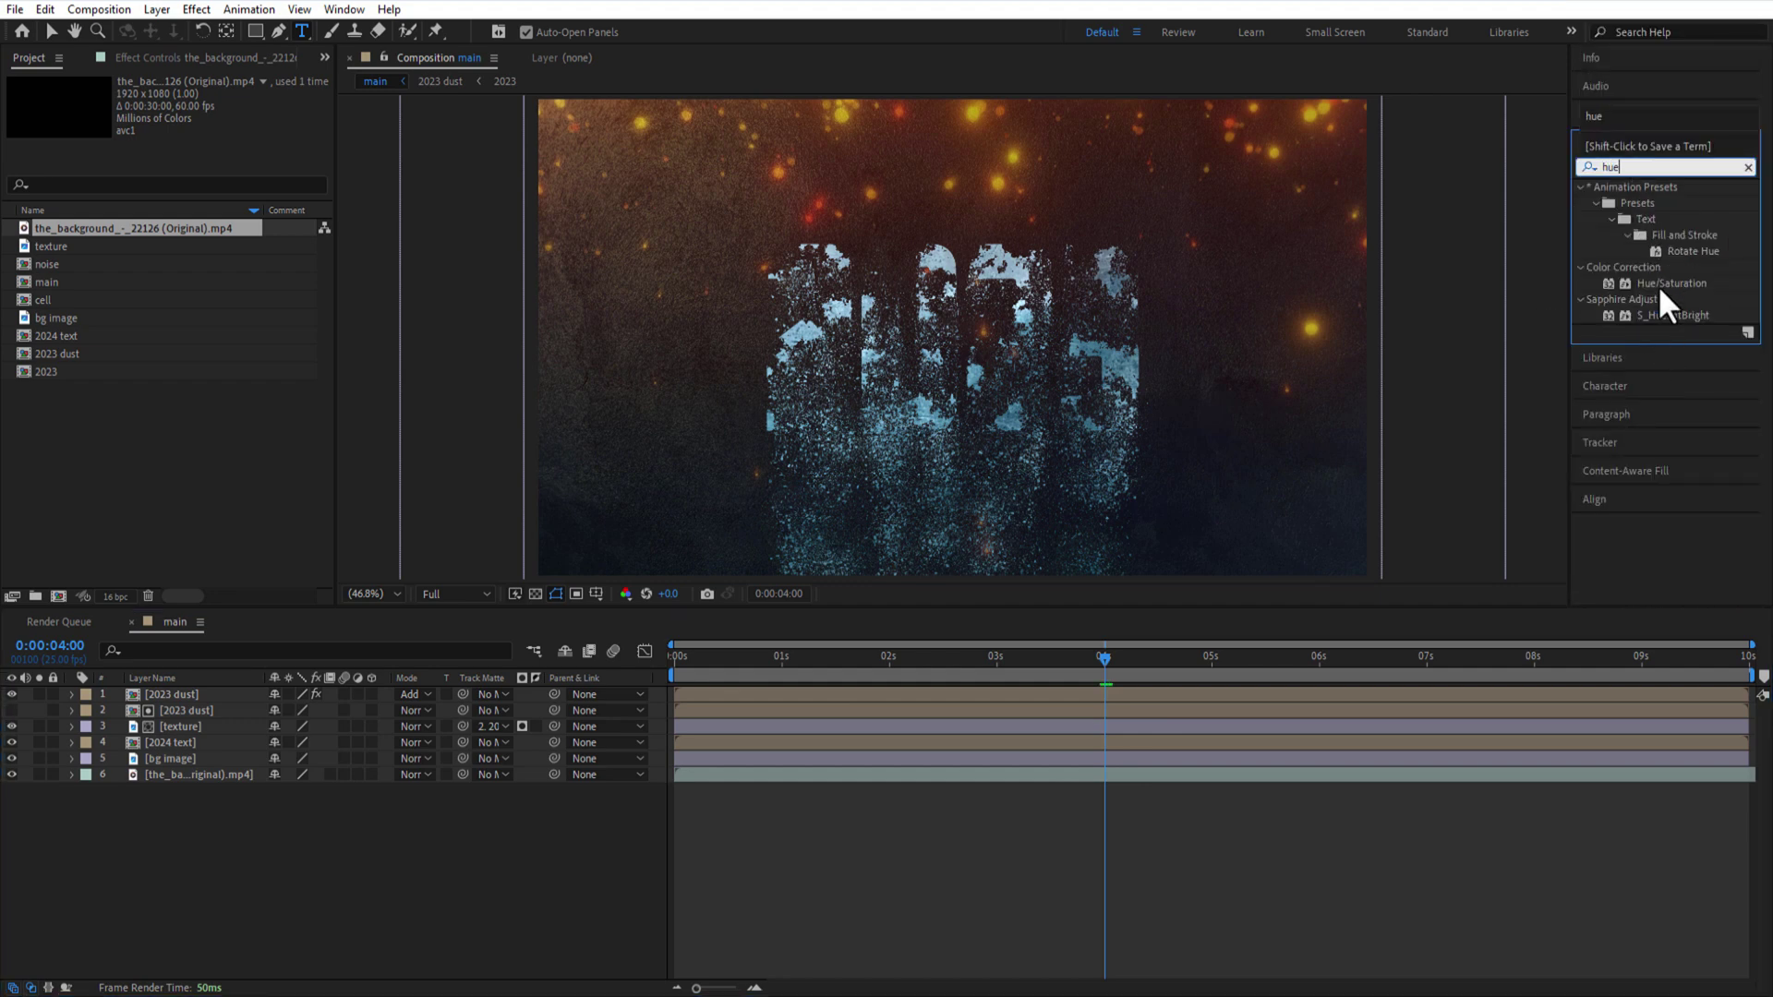
pyautogui.moveTo(1667, 283); pyautogui.dragTo(207, 780)
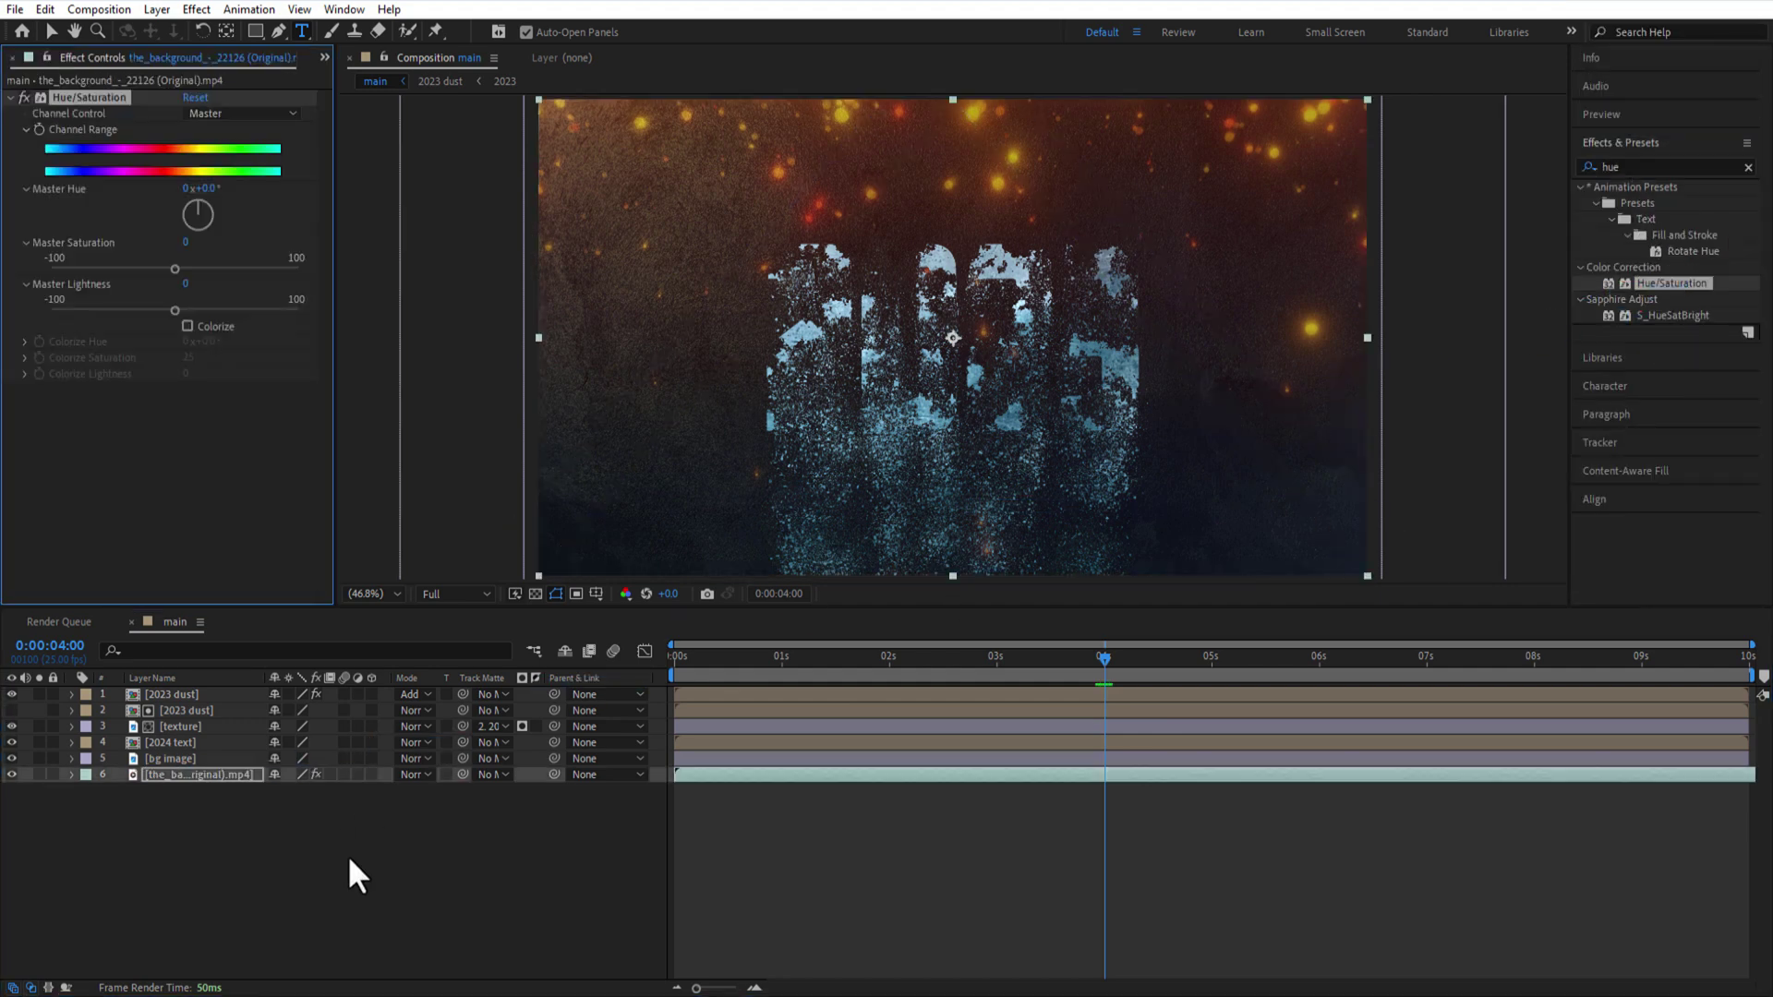
pyautogui.click(187, 326)
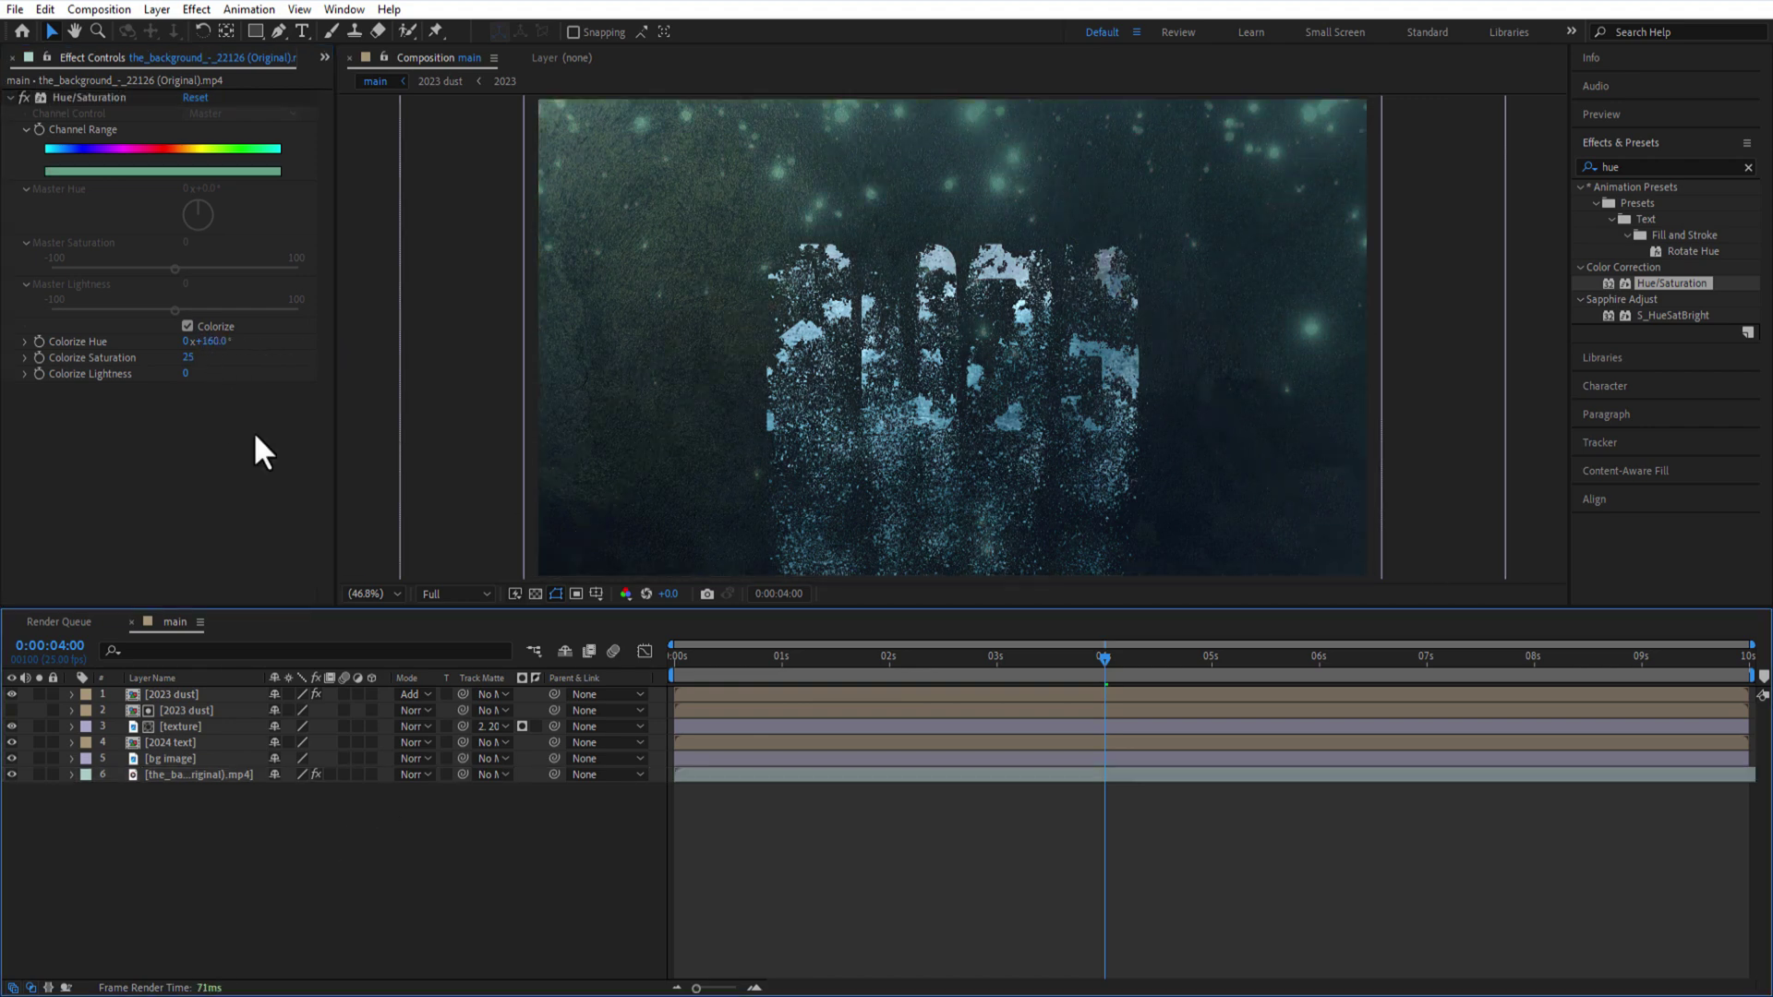
pyautogui.moveTo(235, 348); pyautogui.dragTo(244, 348)
pyautogui.moveTo(190, 359); pyautogui.dragTo(308, 368)
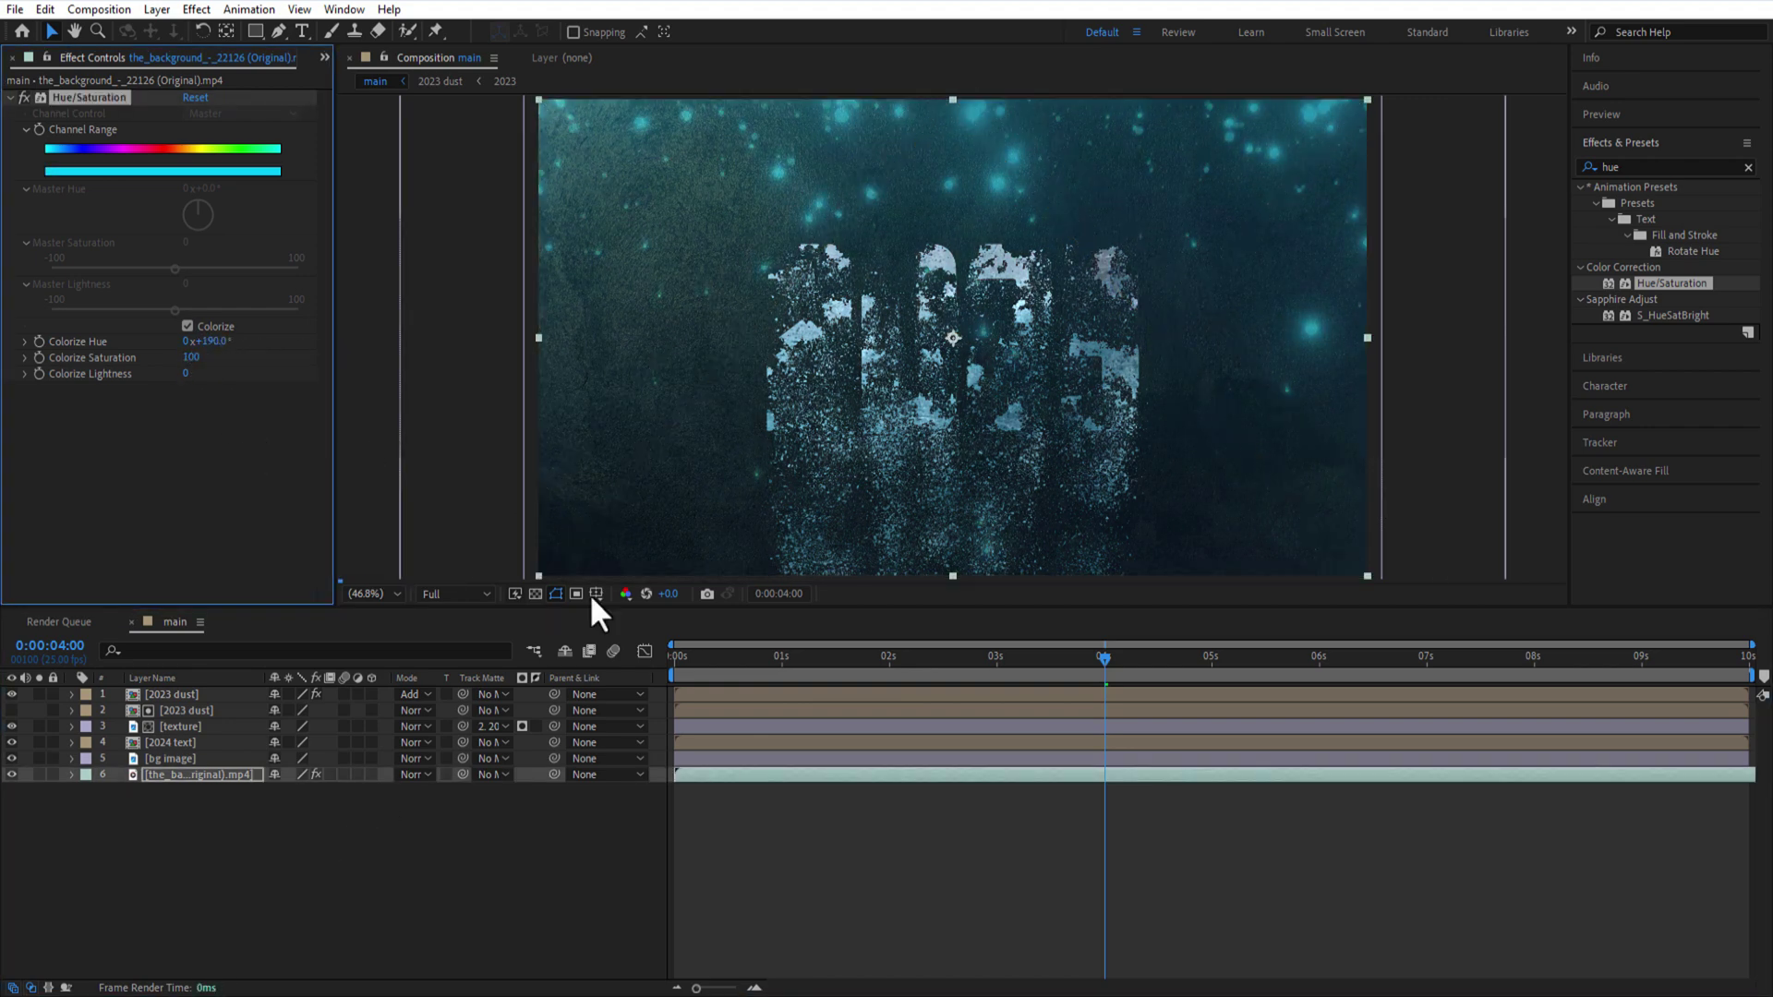
# - Copy the video layer's Hue/Saturation effect onto the 2024 text layer and the texture layer
pyautogui.click(757, 654)
pyautogui.hotkey('ctrl', 'c')
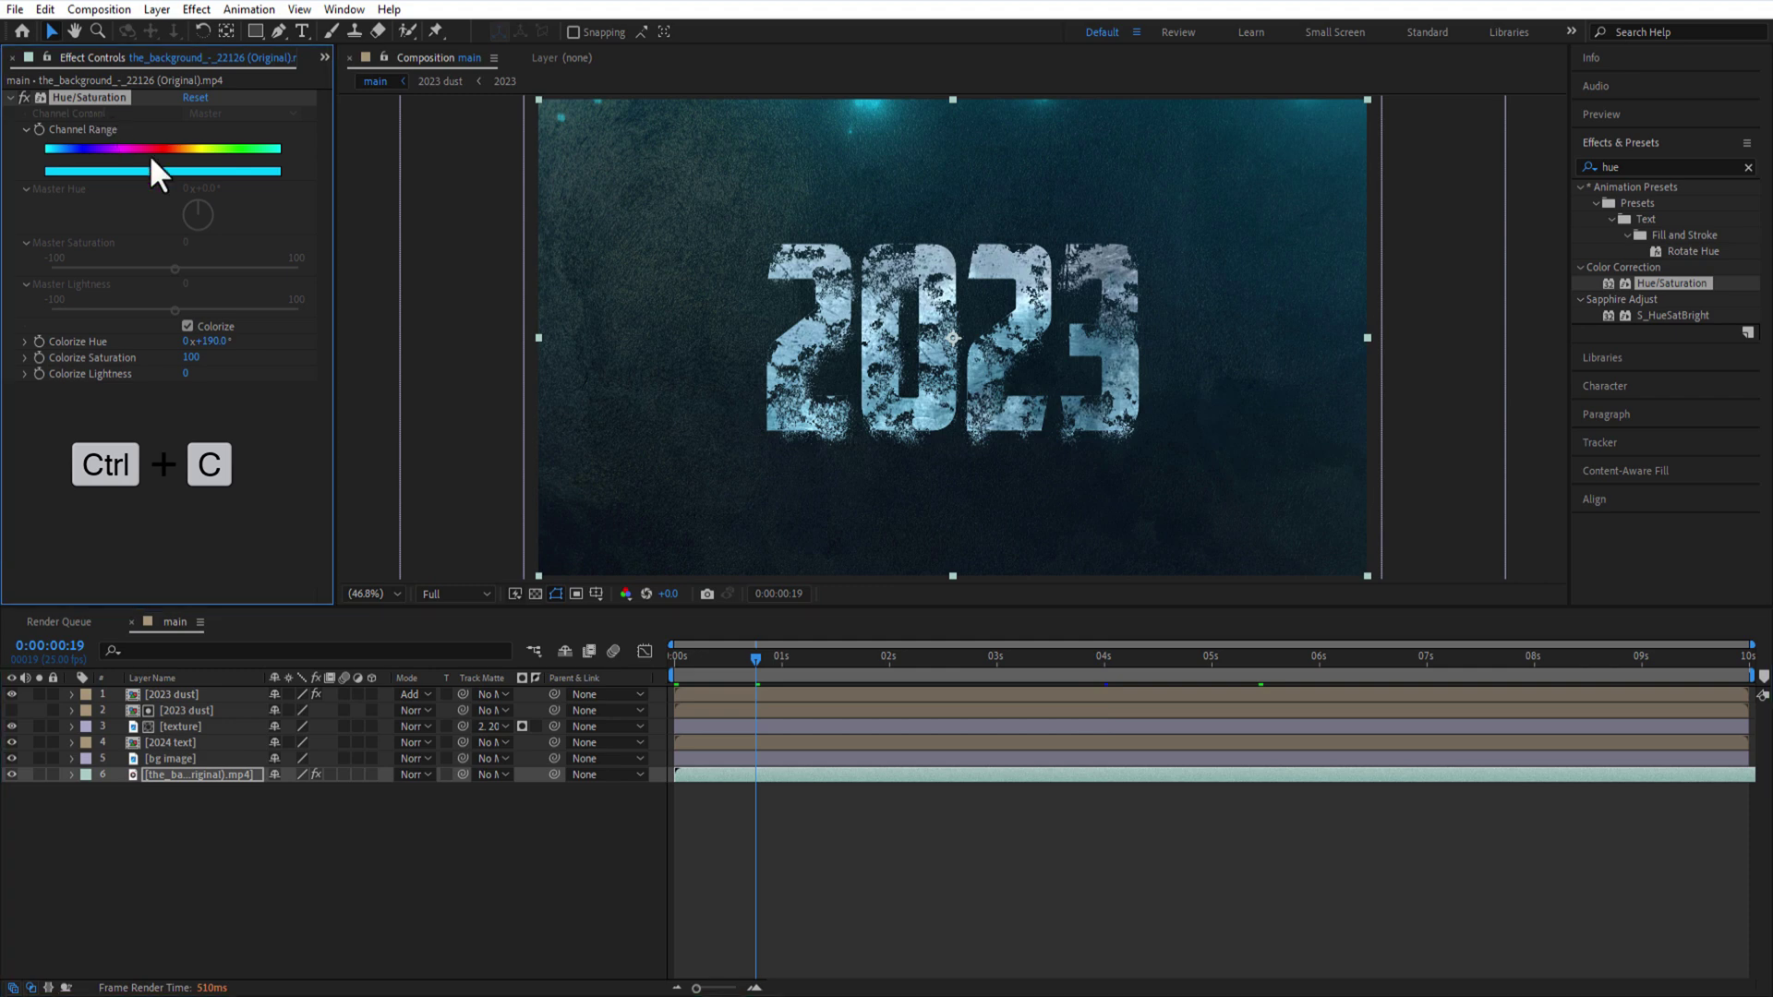
pyautogui.click(173, 744)
pyautogui.hotkey('ctrl', 'v')
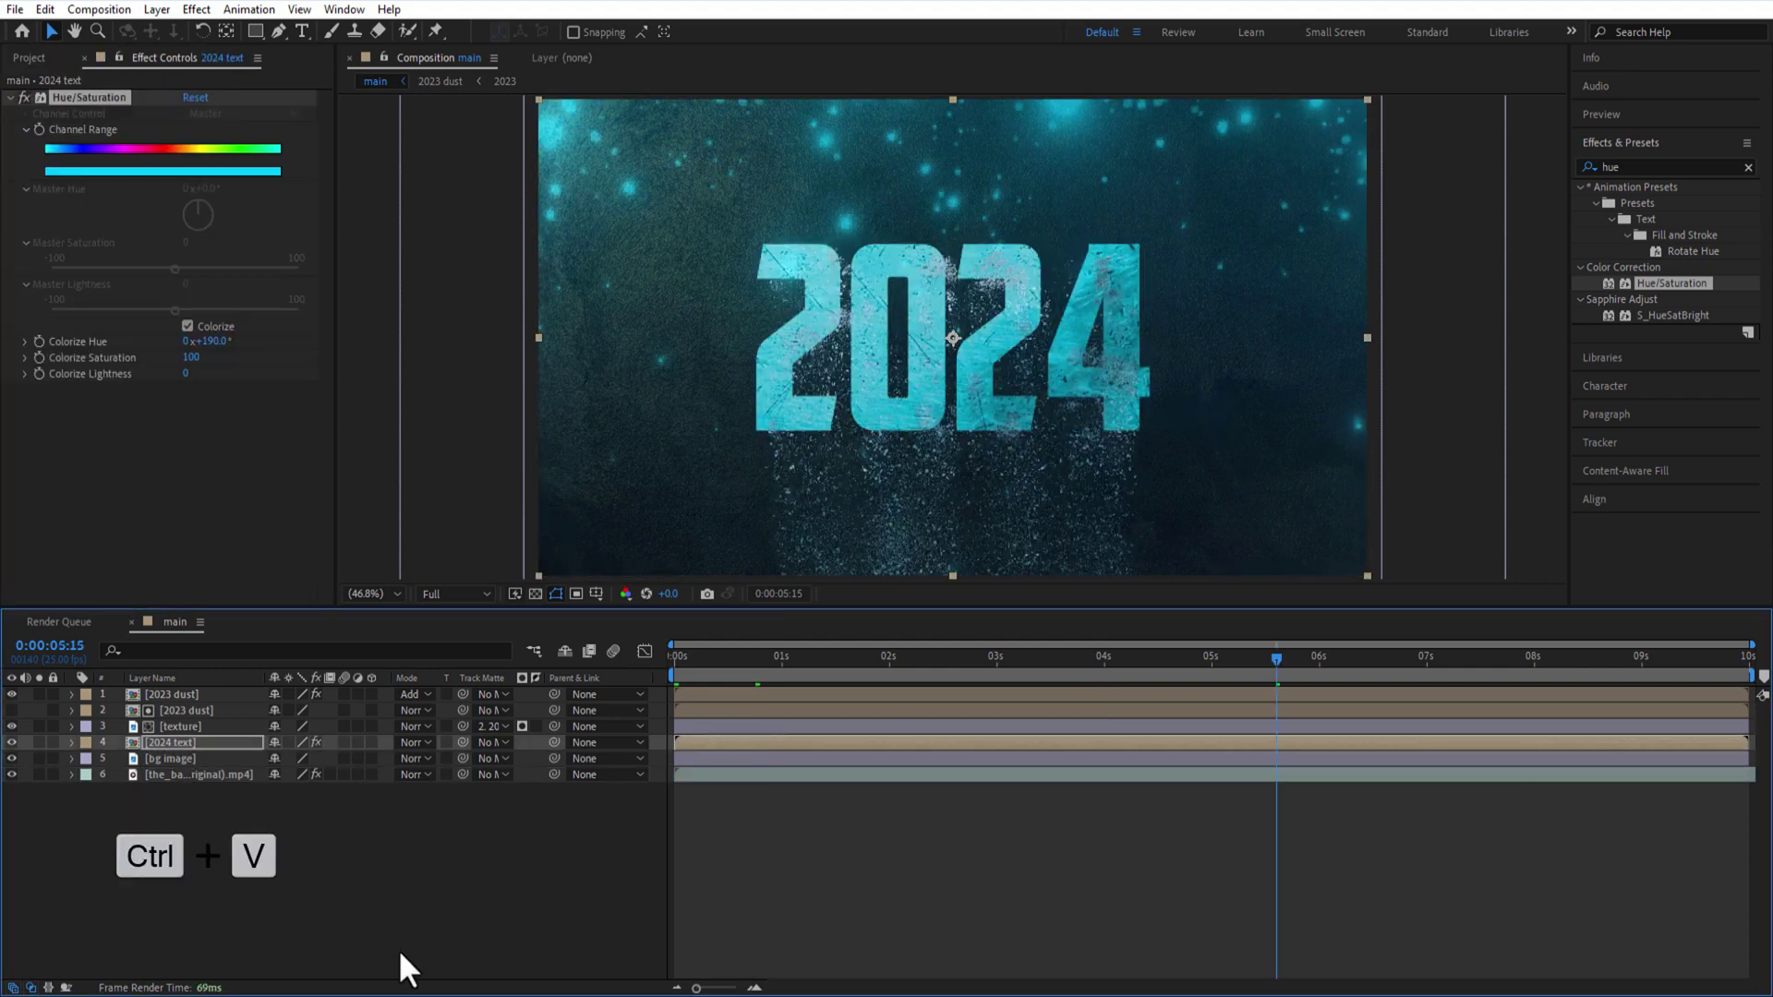
pyautogui.click(174, 726)
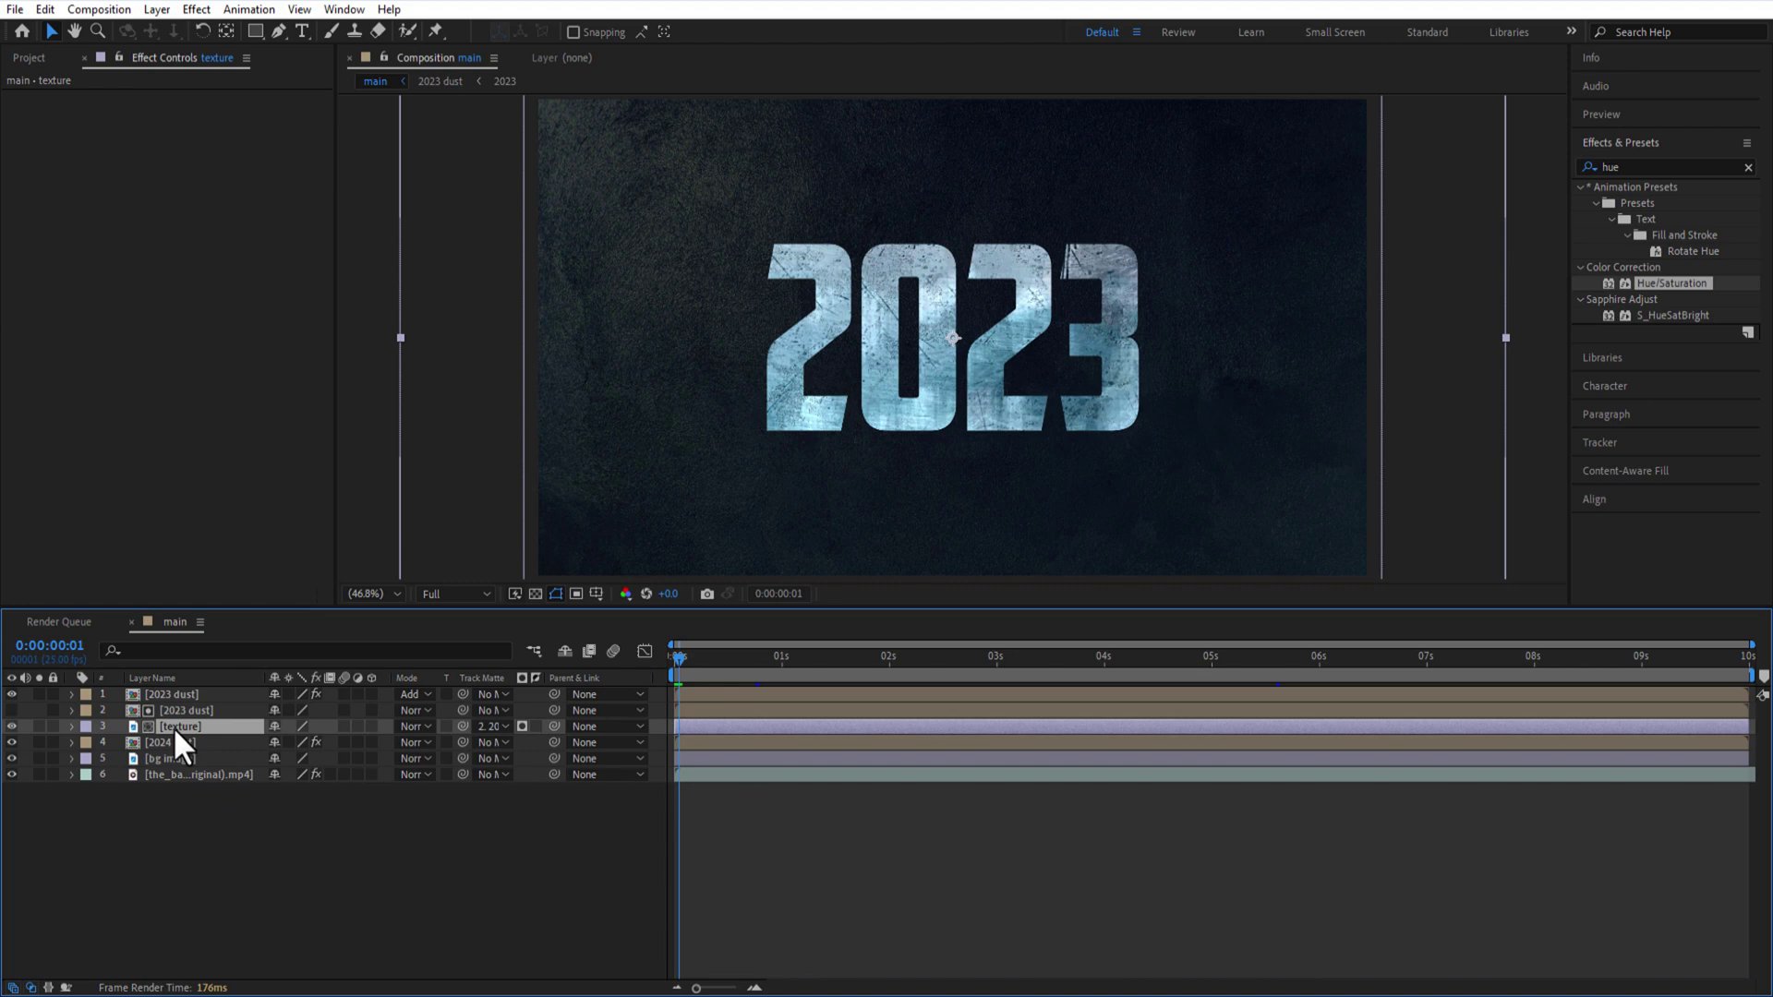
pyautogui.hotkey('ctrl', 'v')
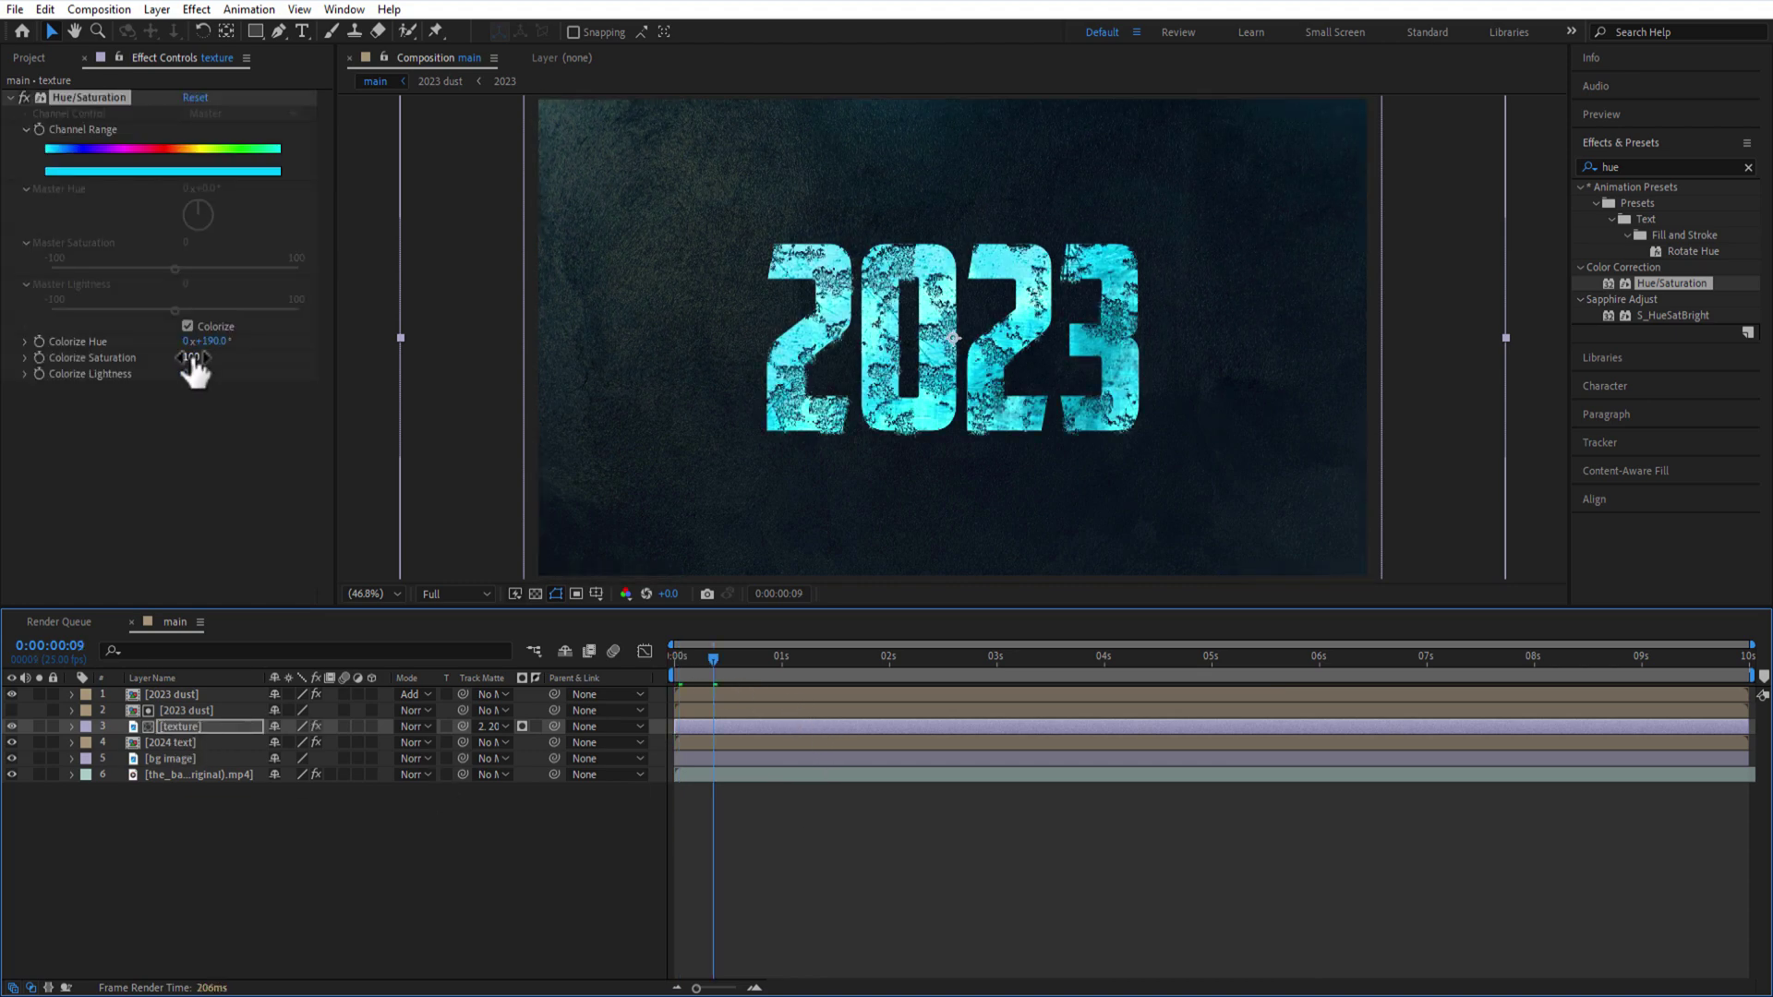
# - Reduce the colorize saturation to 60 on the texture and 2024 text layers, and preview the animation
pyautogui.moveTo(195, 361)
pyautogui.mouseDown()
pyautogui.moveTo(156, 368)
pyautogui.moveTo(201, 366)
pyautogui.mouseUp()
pyautogui.click(181, 745)
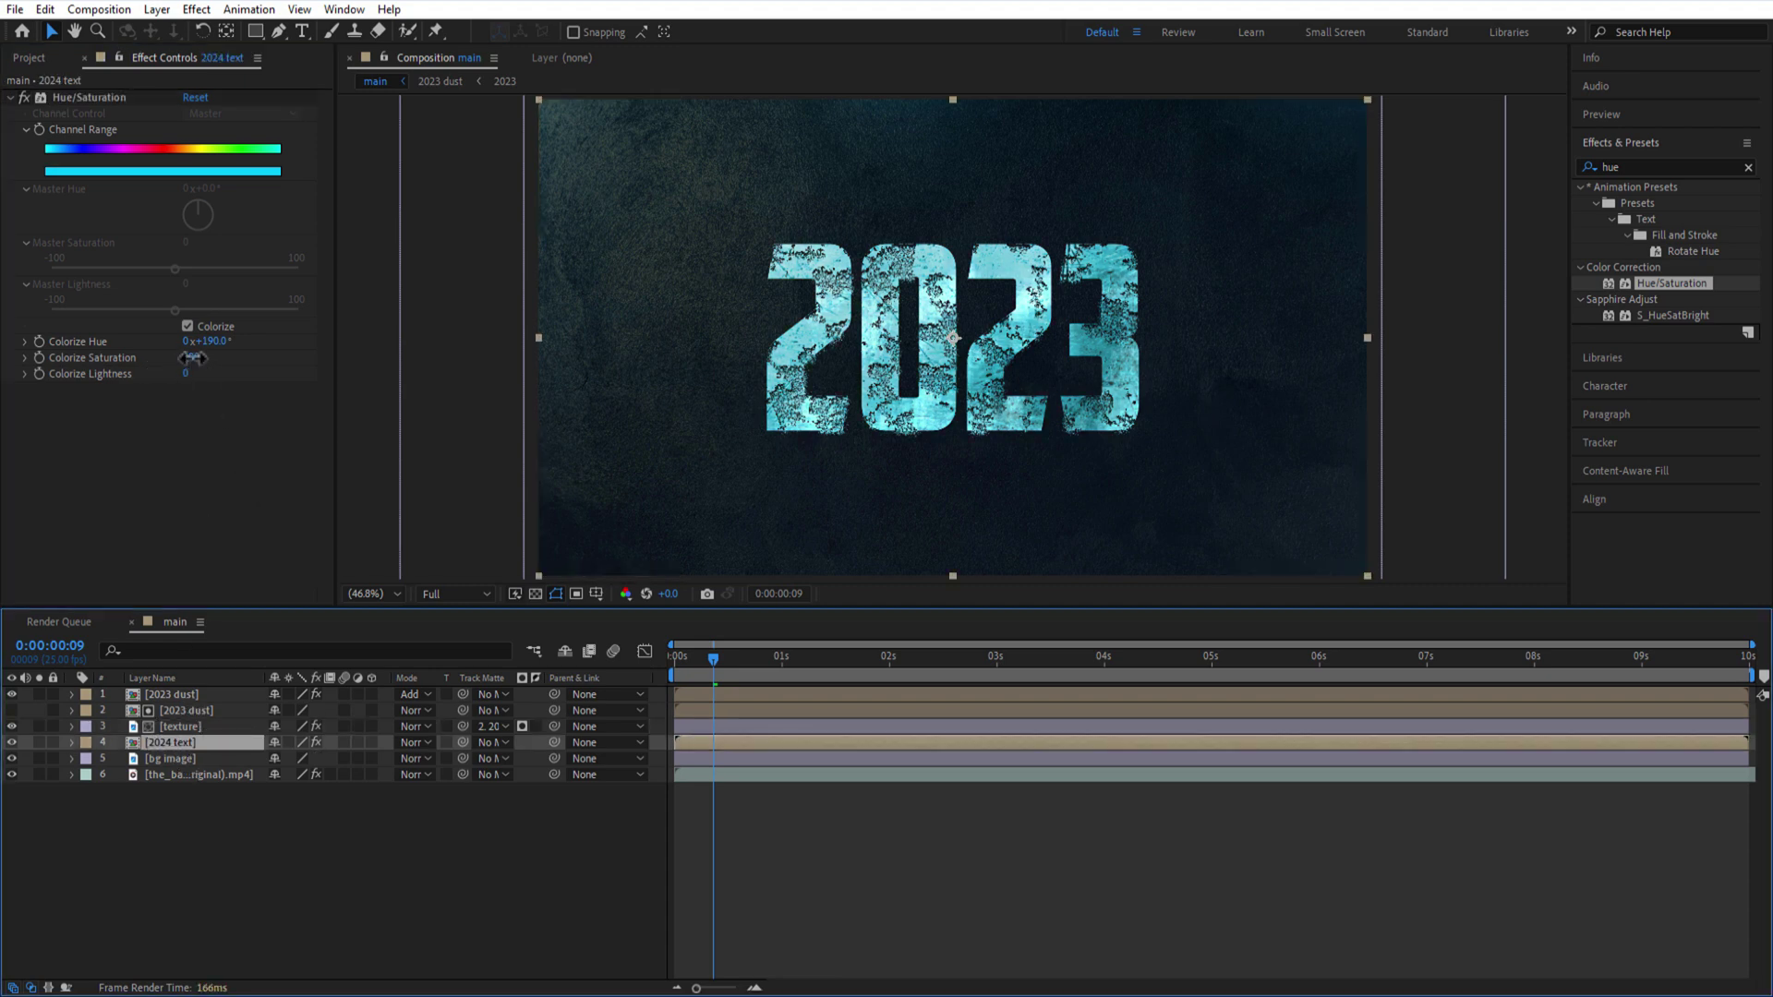
pyautogui.click(192, 358)
pyautogui.press('Return')
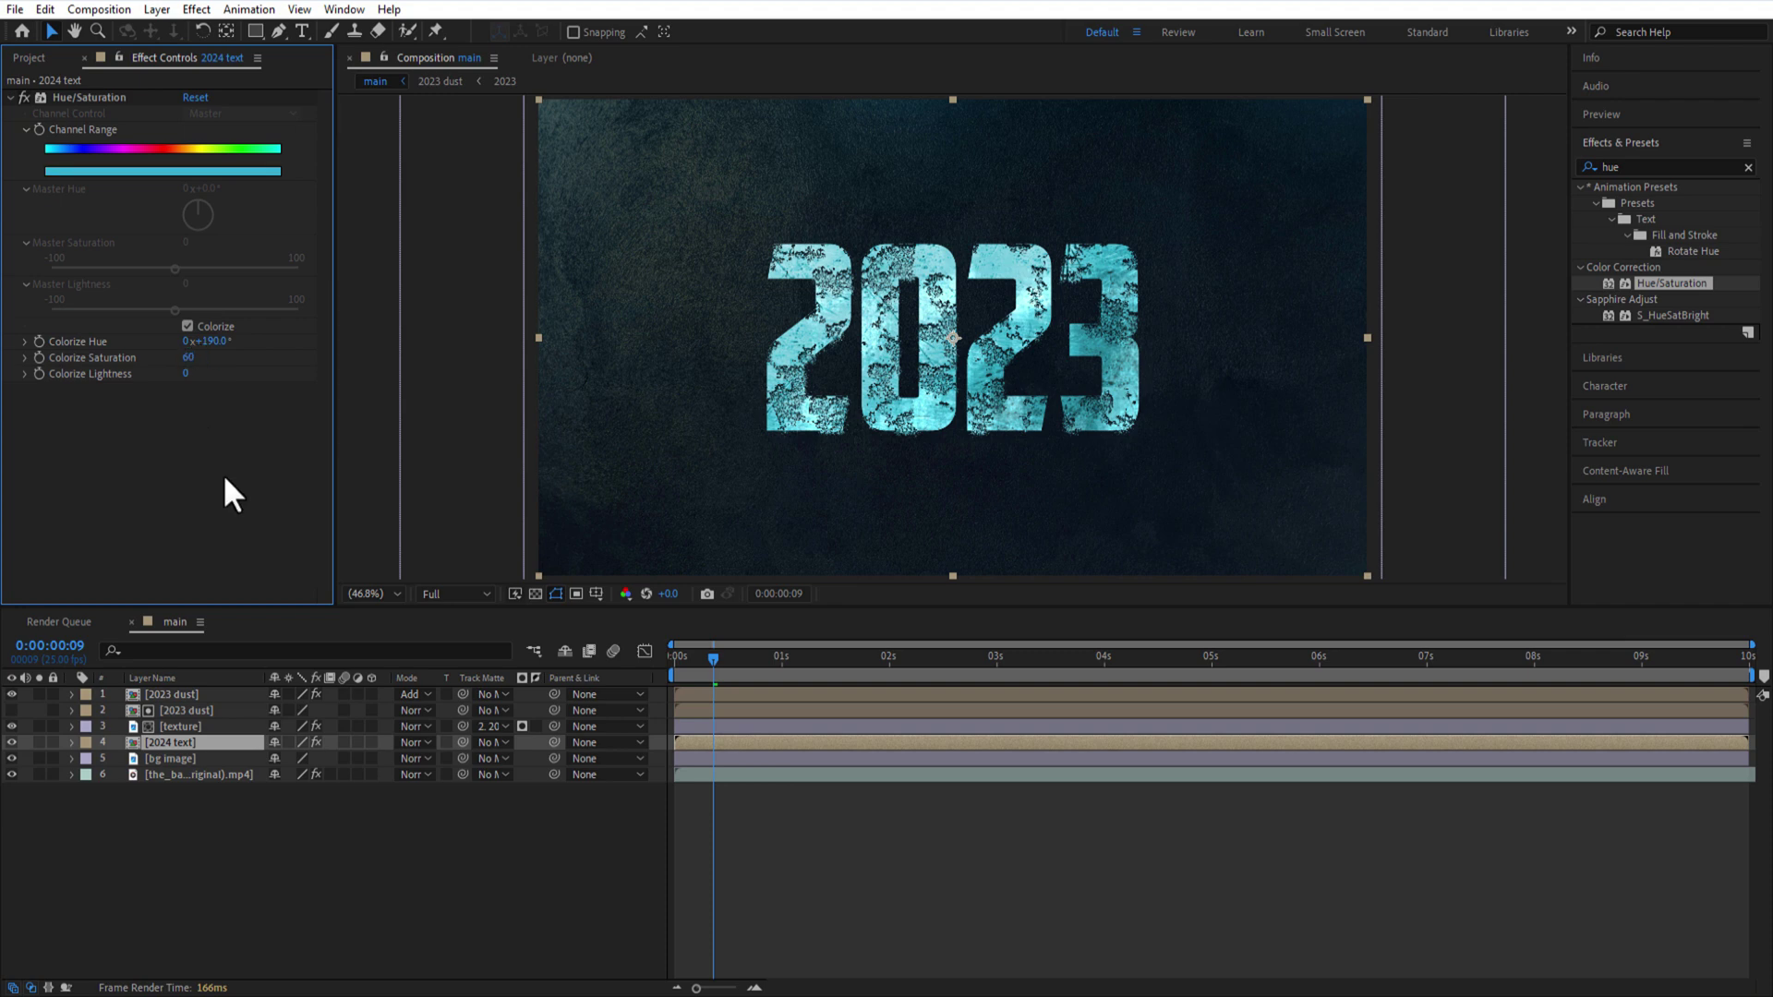
pyautogui.press('space')
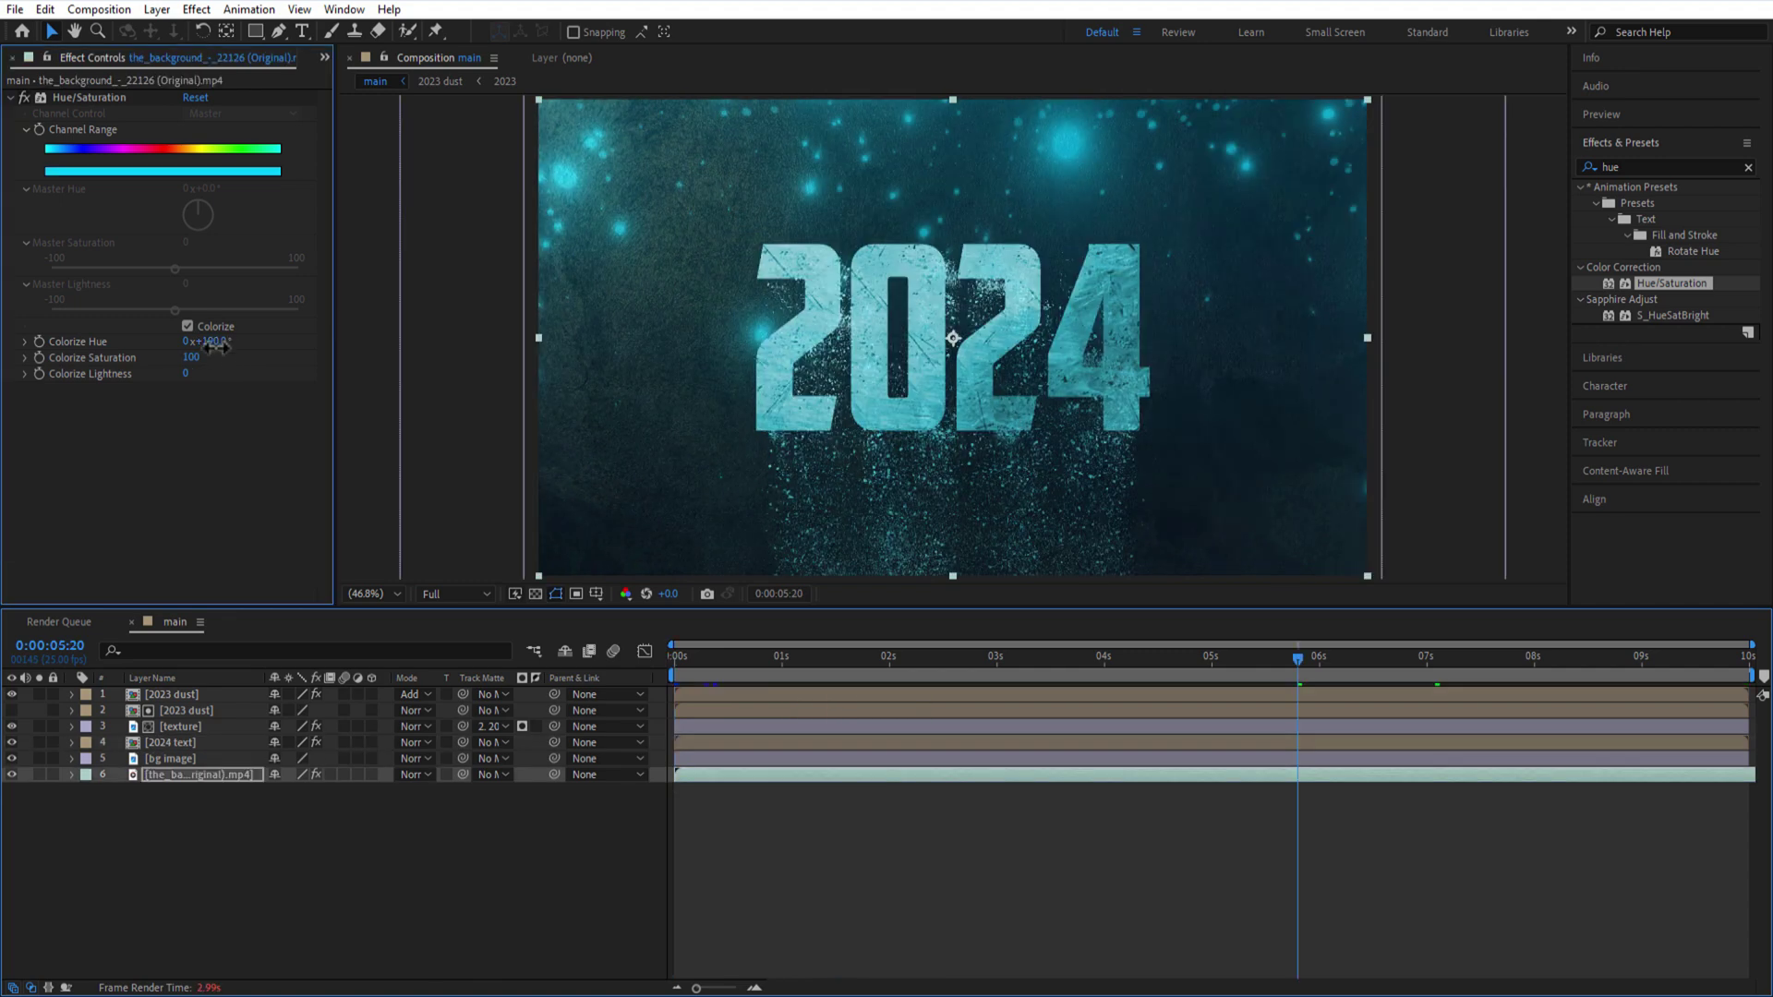
# - Set the colorize hue to 150° on the bottom video, 2024 text and texture layers
pyautogui.moveTo(214, 344); pyautogui.dragTo(214, 361)
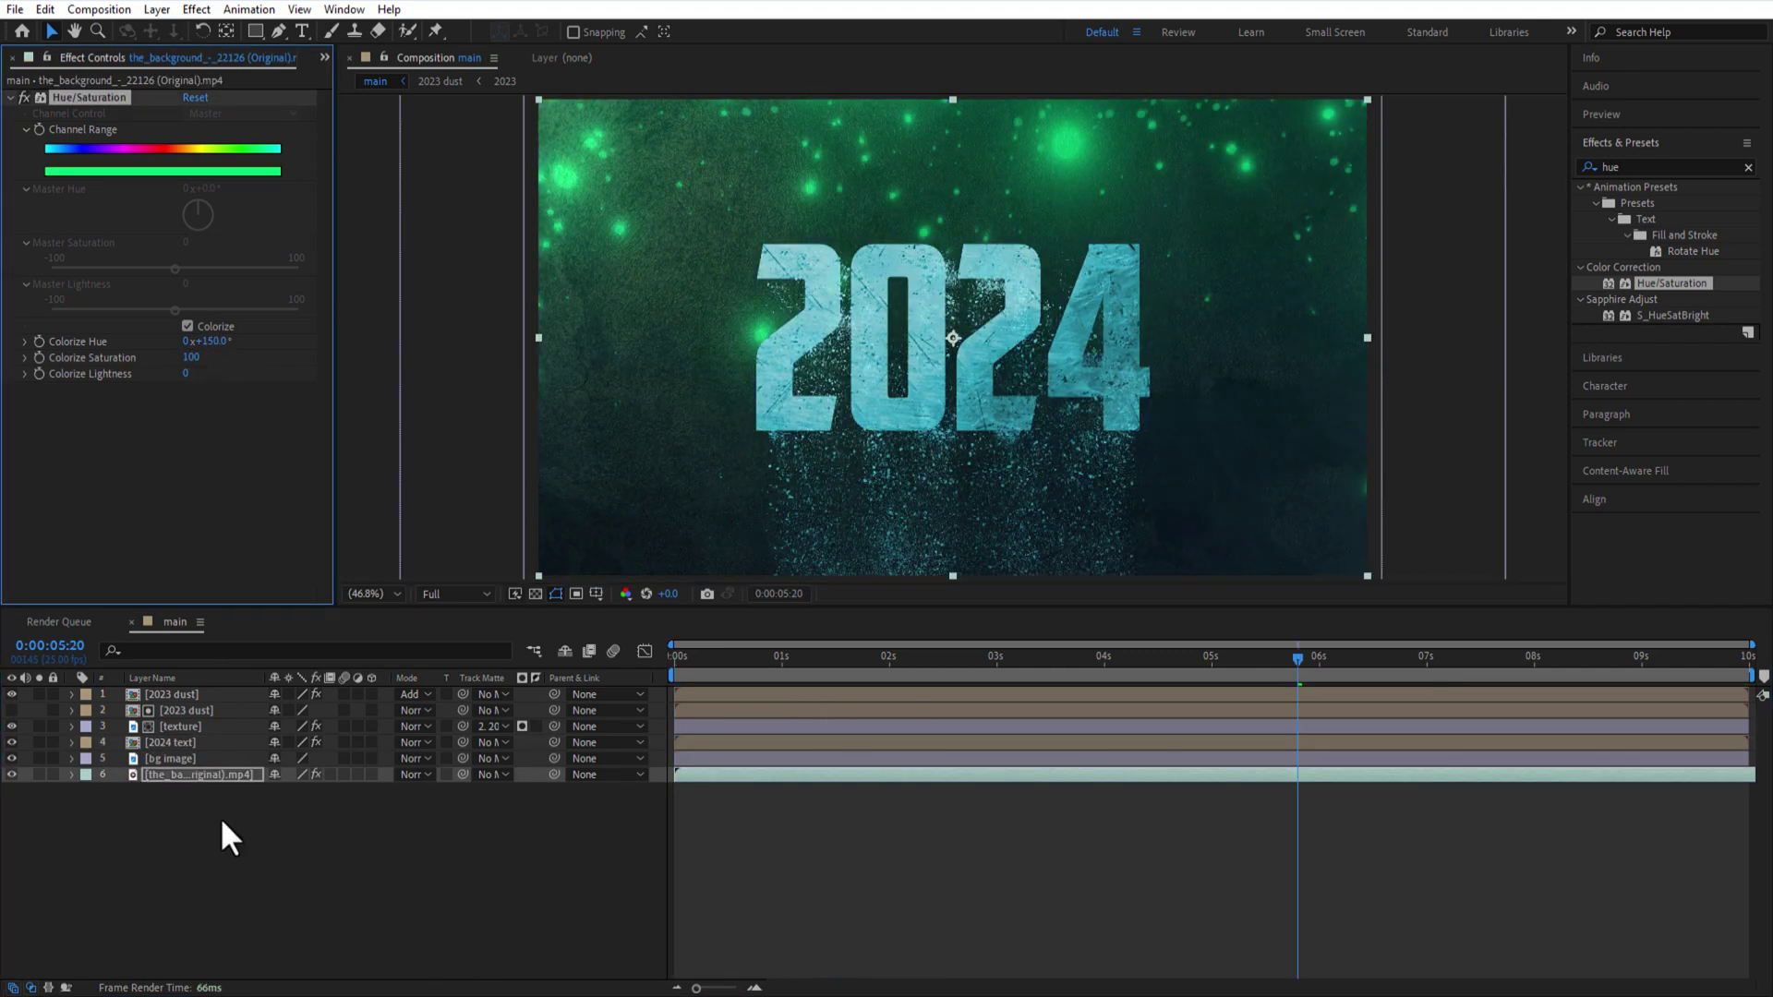
pyautogui.click(172, 744)
pyautogui.click(213, 341)
pyautogui.write('150')
pyautogui.click(171, 696)
pyautogui.click(174, 727)
pyautogui.click(212, 342)
pyautogui.write('150')
pyautogui.press('Return')
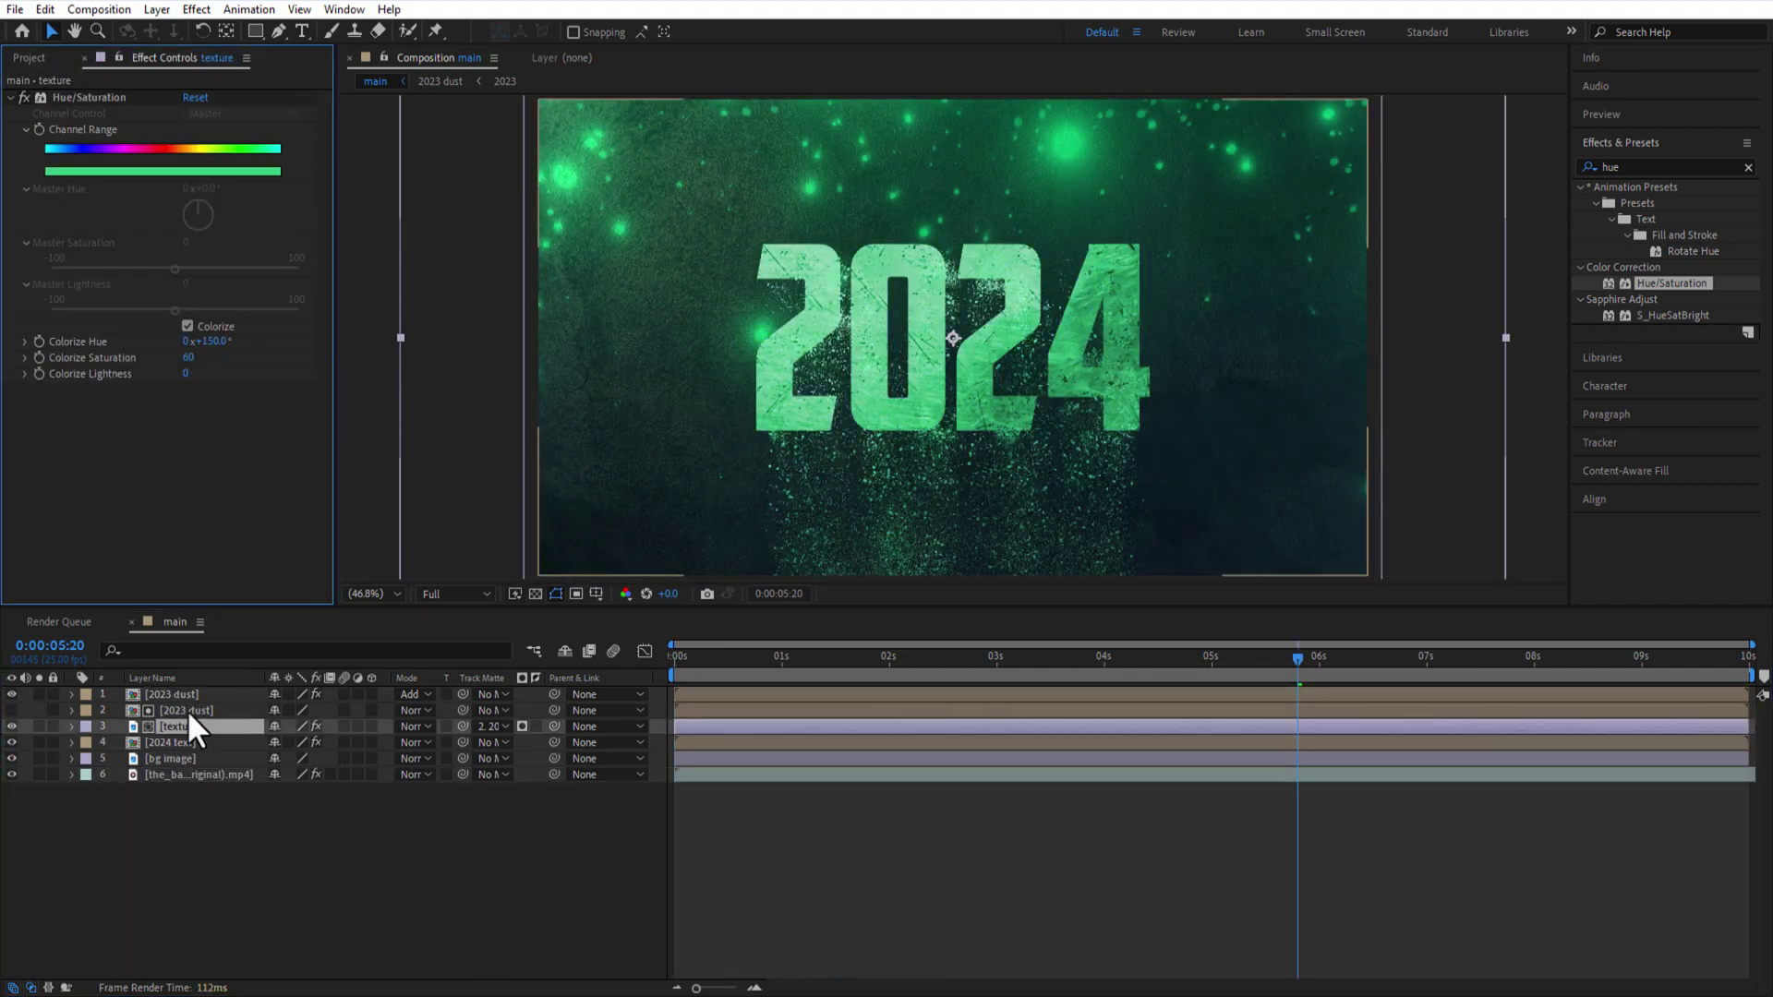